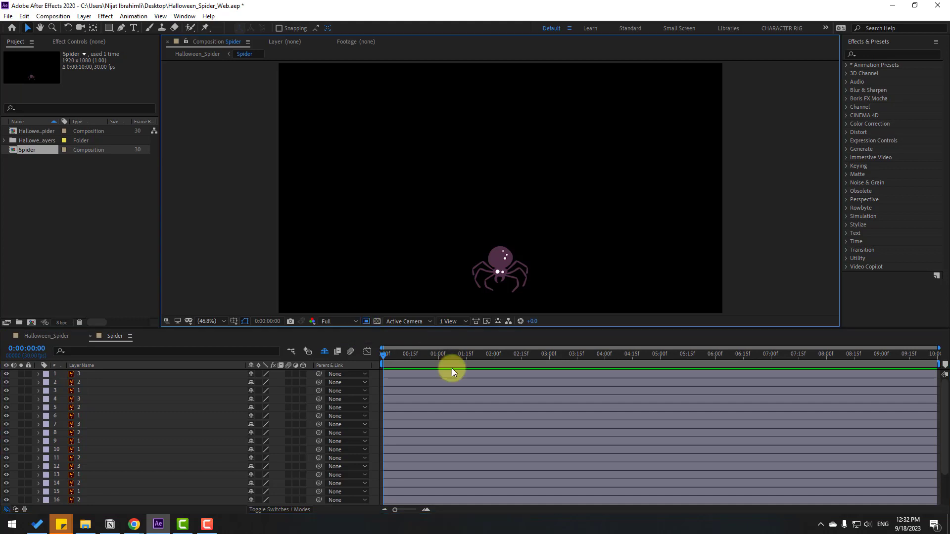
Step: Crop the Spider composition to a region of interest framed closely around the spider, and view it in the Halloween_Spider composition
{"action": "left_click_drag", "start_coordinate": [459, 232], "coordinate": [539, 297]}
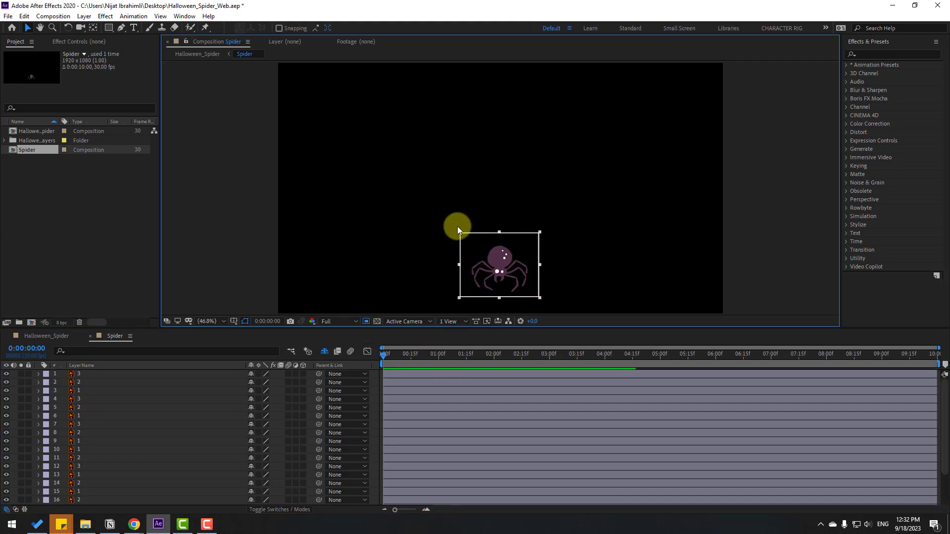
{"action": "left_click_drag", "start_coordinate": [459, 232], "coordinate": [463, 237]}
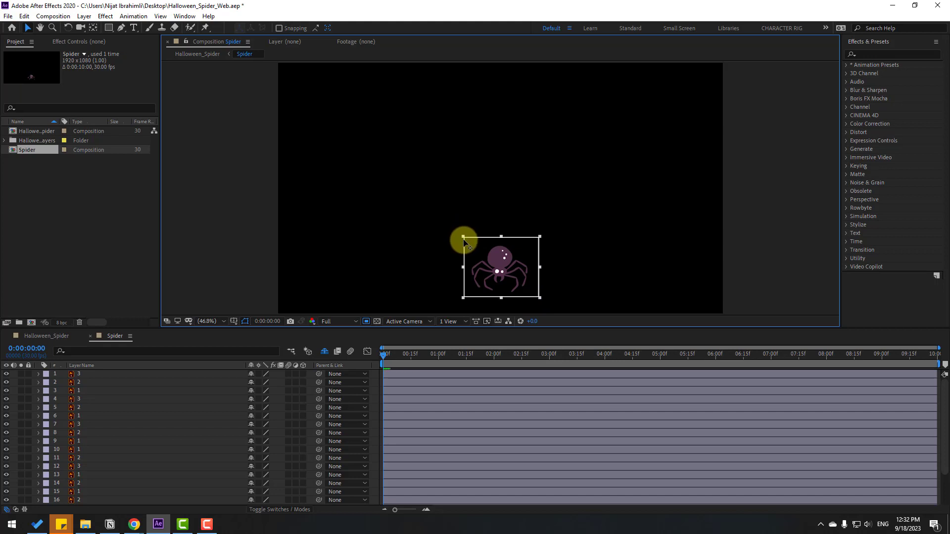
{"action": "left_click_drag", "start_coordinate": [462, 297], "coordinate": [460, 301]}
{"action": "left_click_drag", "start_coordinate": [538, 302], "coordinate": [542, 302]}
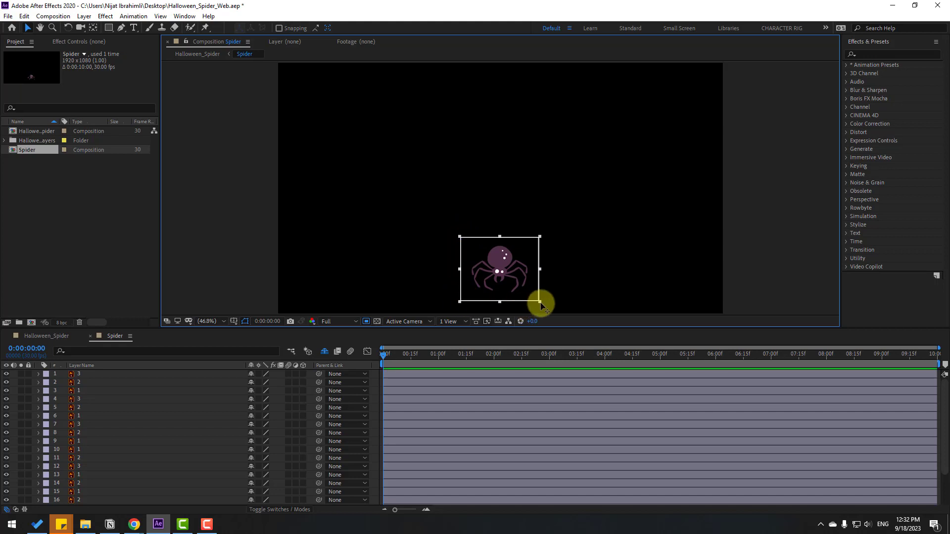
{"action": "left_click", "coordinate": [53, 16]}
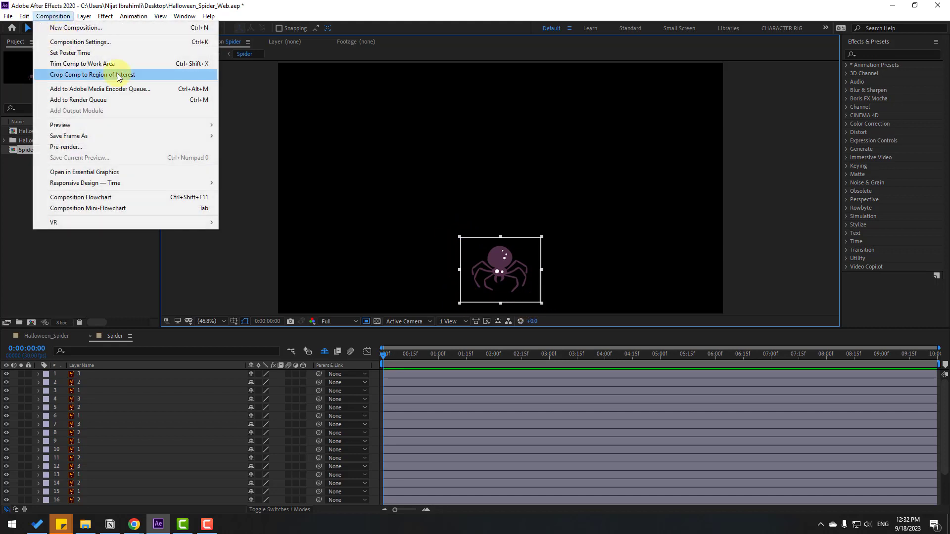
{"action": "left_click", "coordinate": [132, 74]}
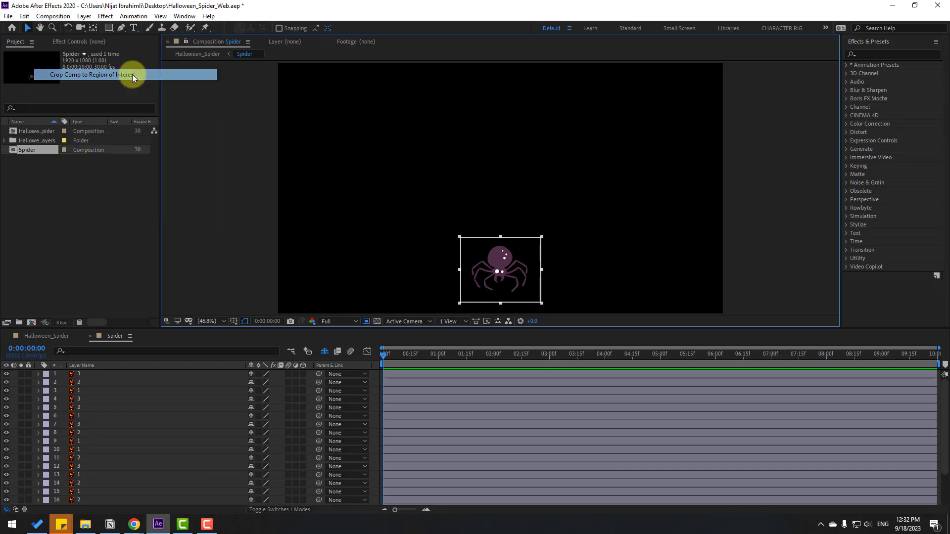
{"action": "left_click", "coordinate": [46, 336]}
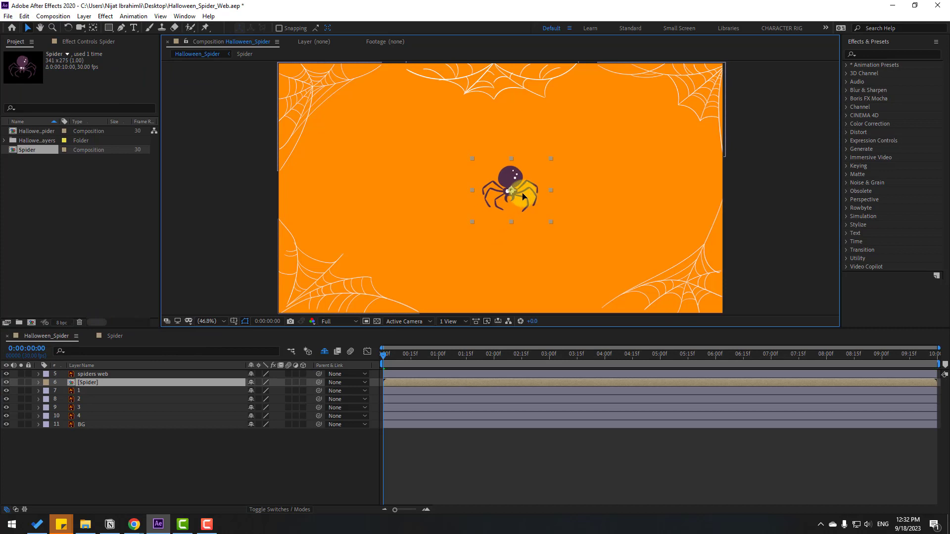
Step: In the Spider composition, solo layer 16 ("2") and move its anchor point to the upper tip of the lower leg segment
{"action": "left_click", "coordinate": [116, 336]}
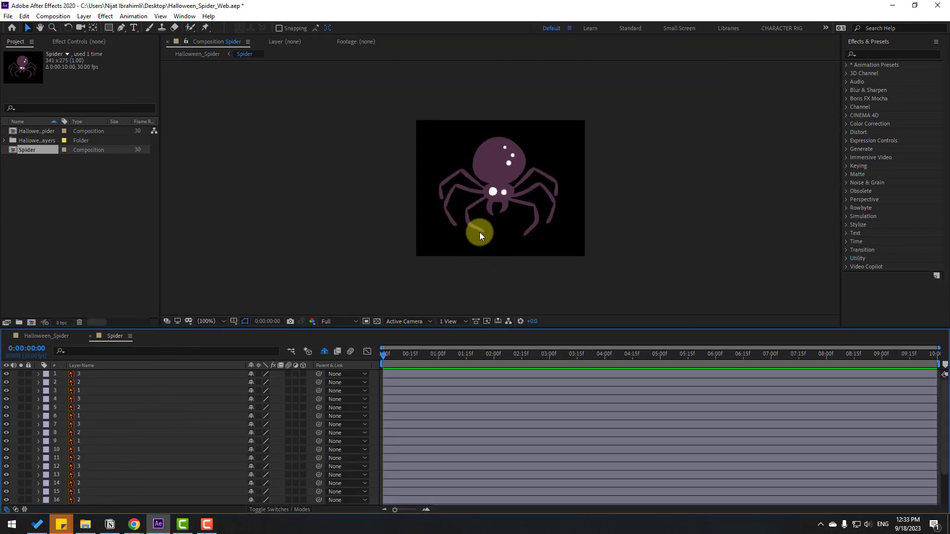
{"action": "scroll", "coordinate": [80, 455], "scroll_direction": "down", "scroll_amount": 2}
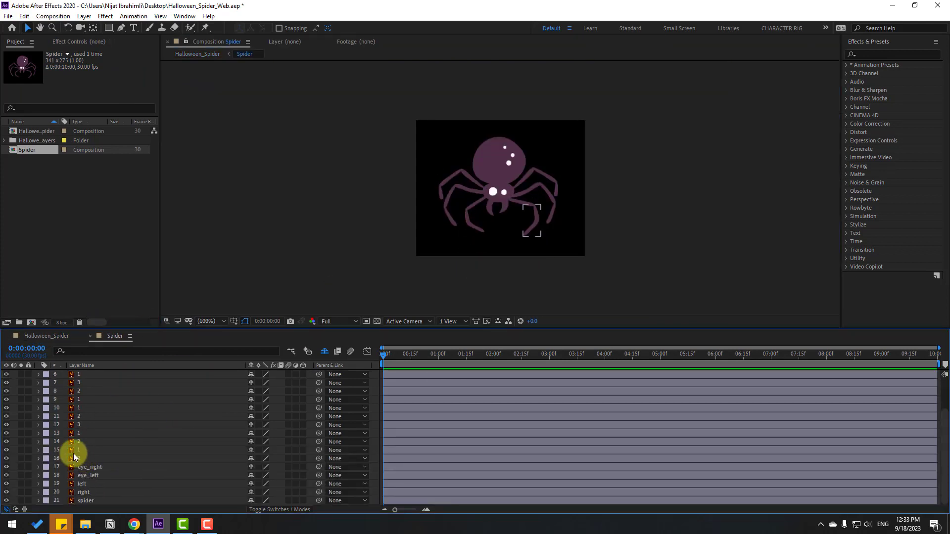
{"action": "left_click", "coordinate": [80, 458]}
{"action": "scroll", "coordinate": [526, 245], "scroll_direction": "up", "scroll_amount": 4}
{"action": "scroll", "coordinate": [565, 282], "scroll_direction": "down", "scroll_amount": 2}
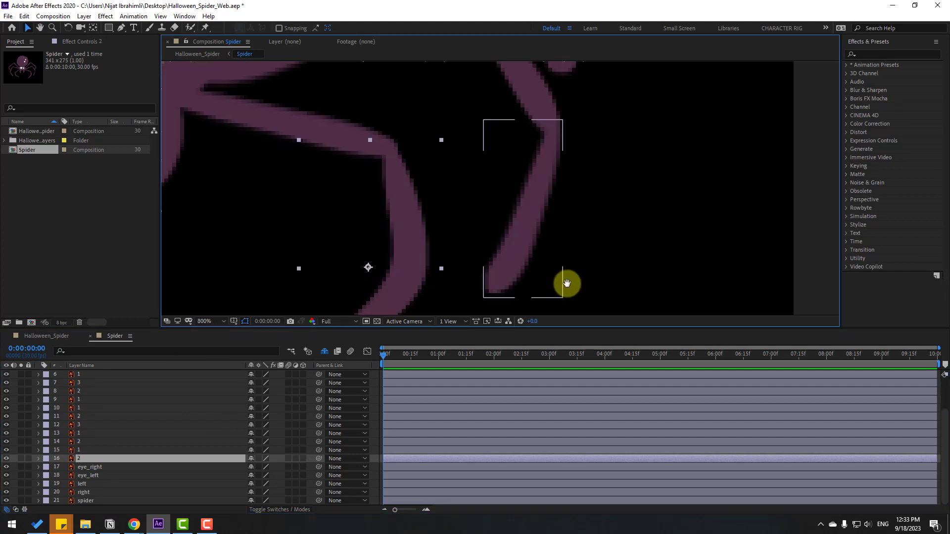
{"action": "left_click", "coordinate": [20, 458]}
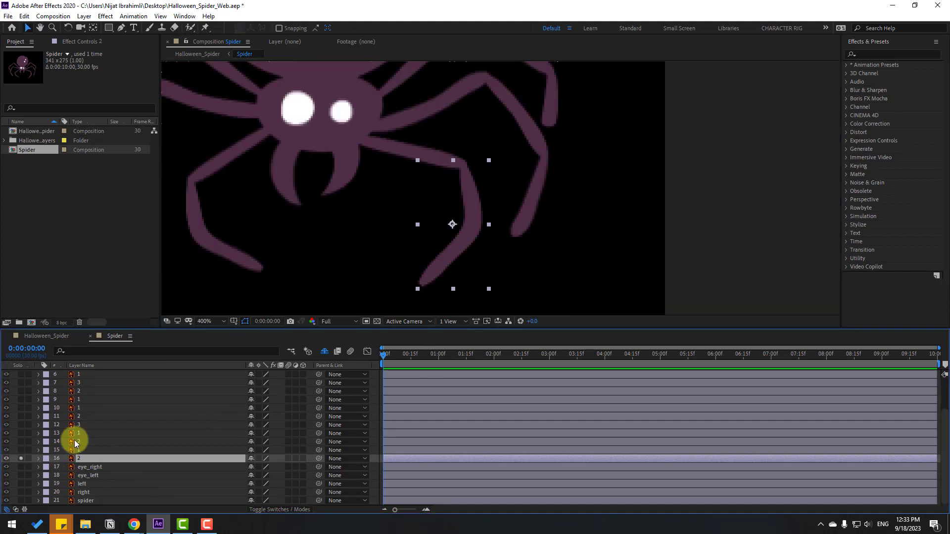
{"action": "key", "text": "y"}
{"action": "left_click_drag", "start_coordinate": [462, 215], "coordinate": [465, 168]}
{"action": "left_click", "coordinate": [26, 29]}
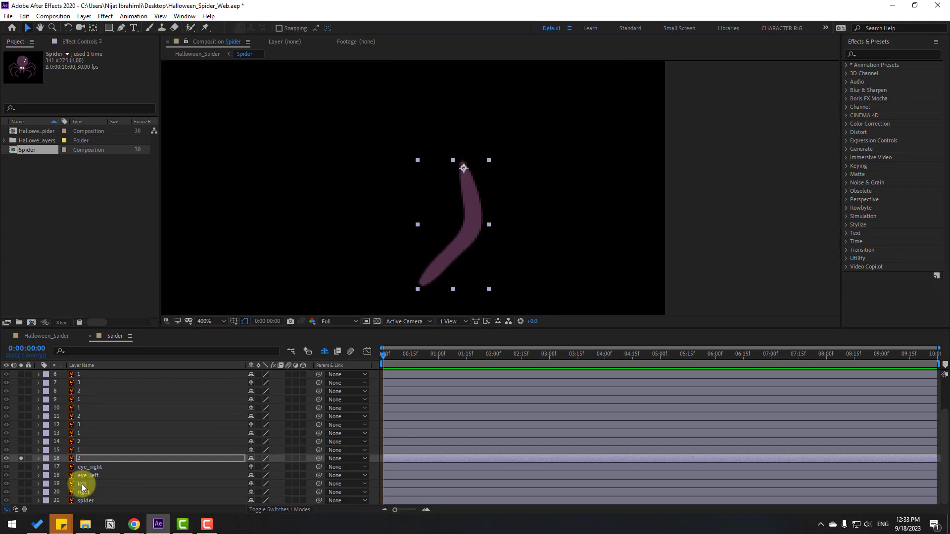
Step: Solo layer 15 ("1") as well and move its anchor point to the end where the leg meets the body
{"action": "left_click", "coordinate": [81, 449]}
{"action": "left_click", "coordinate": [21, 450]}
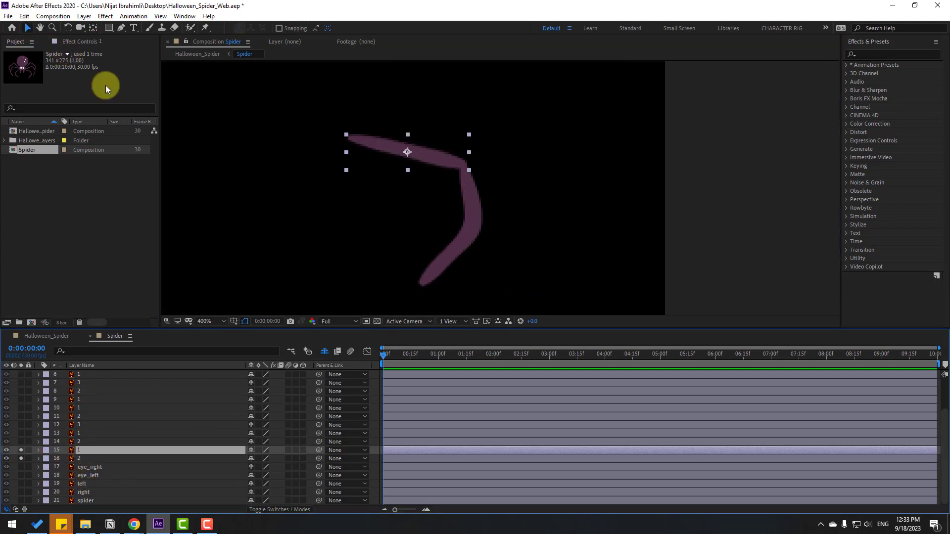
{"action": "left_click", "coordinate": [93, 29]}
{"action": "left_click_drag", "start_coordinate": [406, 154], "coordinate": [352, 141]}
{"action": "left_click", "coordinate": [27, 28]}
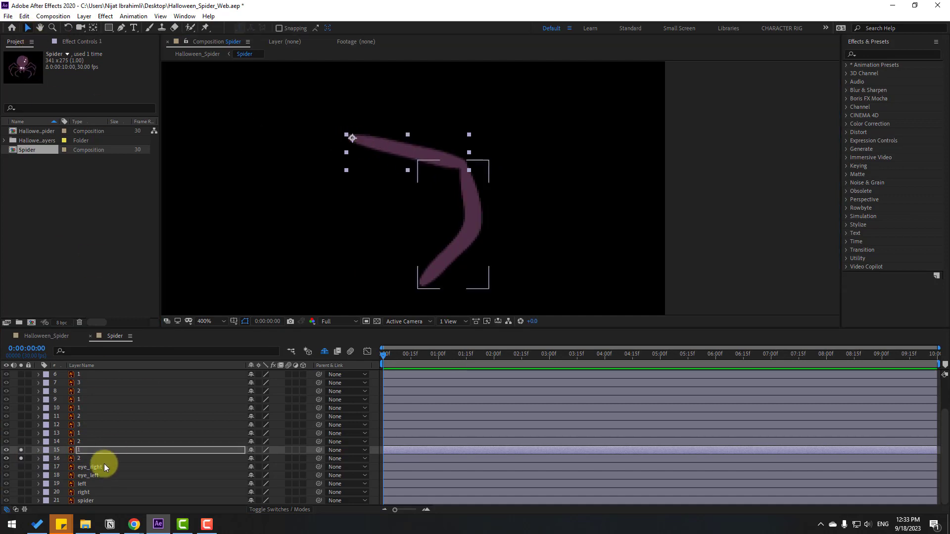
Step: Parent layer 16 ("2") to layer 15 ("1") and turn off solo for both layers
{"action": "left_click", "coordinate": [83, 458]}
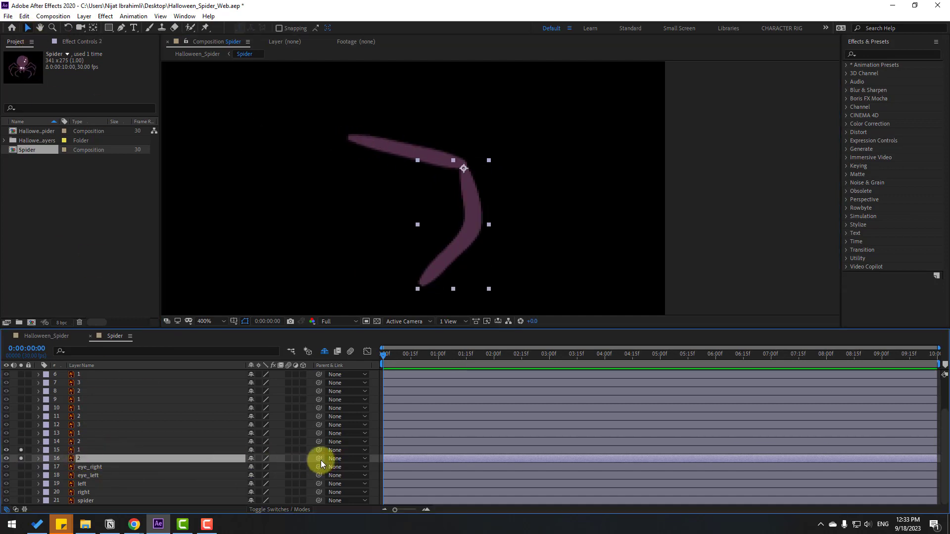
{"action": "left_click_drag", "start_coordinate": [319, 459], "coordinate": [79, 449]}
{"action": "left_click_drag", "start_coordinate": [20, 450], "coordinate": [21, 458]}
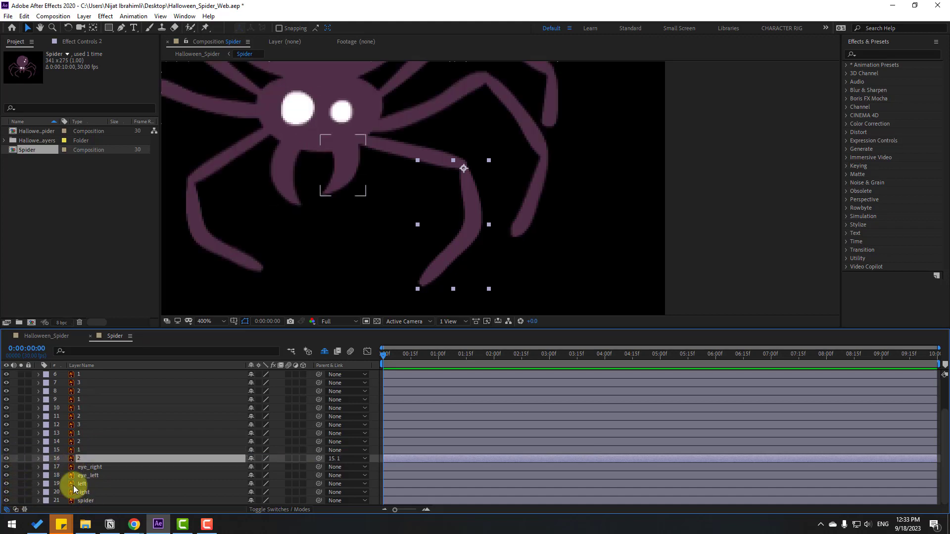
Step: Solo layer 14 ("2") and move its anchor point to the upper tip of the lower leg segment
{"action": "left_click", "coordinate": [79, 441]}
{"action": "left_click", "coordinate": [21, 441]}
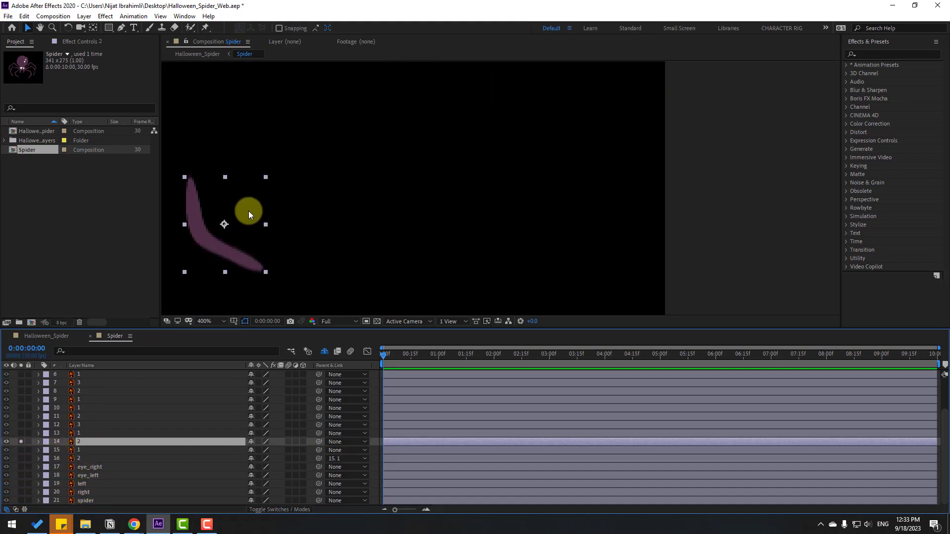
{"action": "left_click_drag", "start_coordinate": [248, 211], "coordinate": [352, 180]}
{"action": "key", "text": "y"}
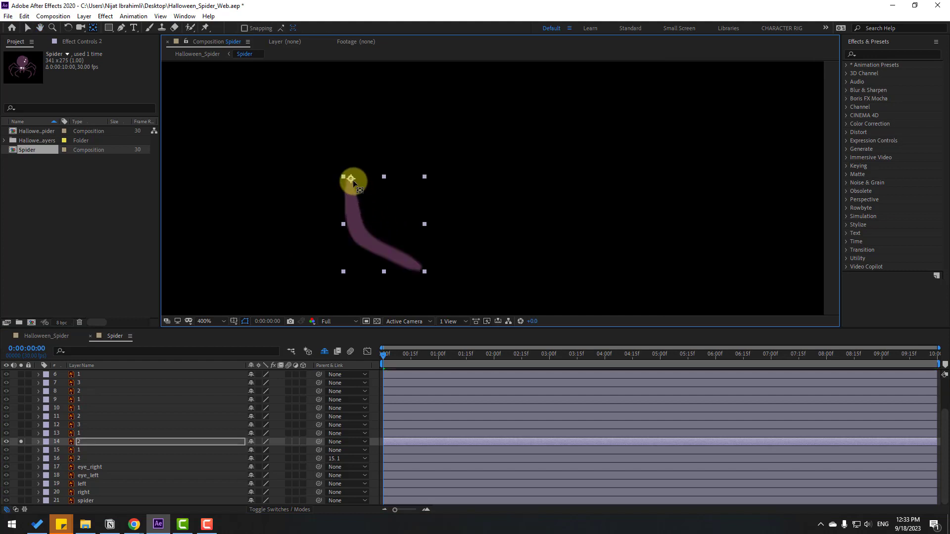
{"action": "left_click", "coordinate": [28, 27]}
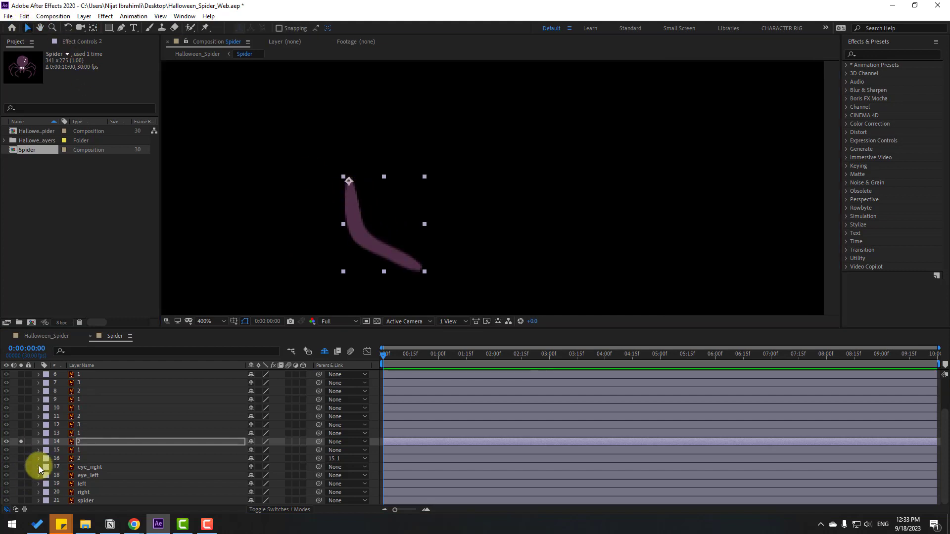
Step: Solo layer 13 ("1") too and move its anchor point to the upper end where the leg joins the body
{"action": "left_click", "coordinate": [79, 433]}
{"action": "left_click", "coordinate": [21, 433]}
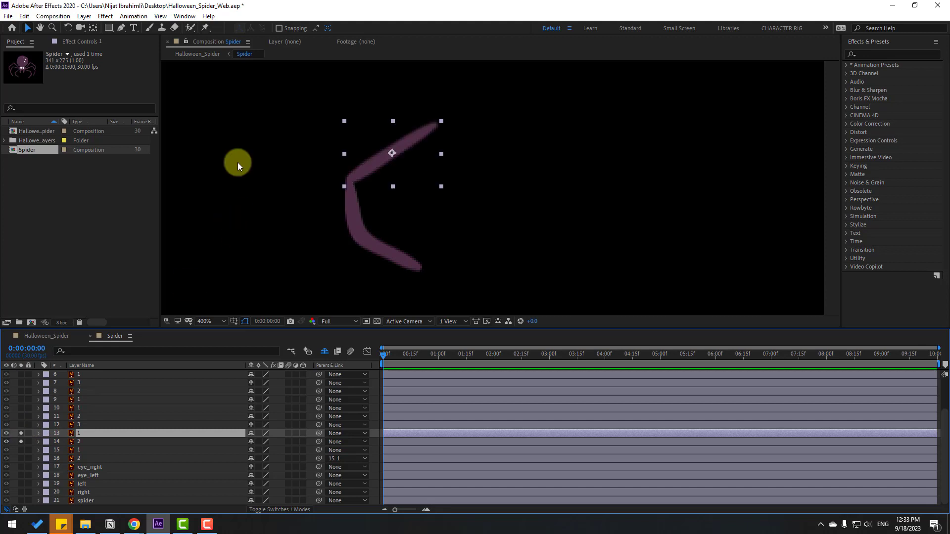
{"action": "left_click", "coordinate": [93, 28]}
{"action": "left_click_drag", "start_coordinate": [386, 156], "coordinate": [436, 125]}
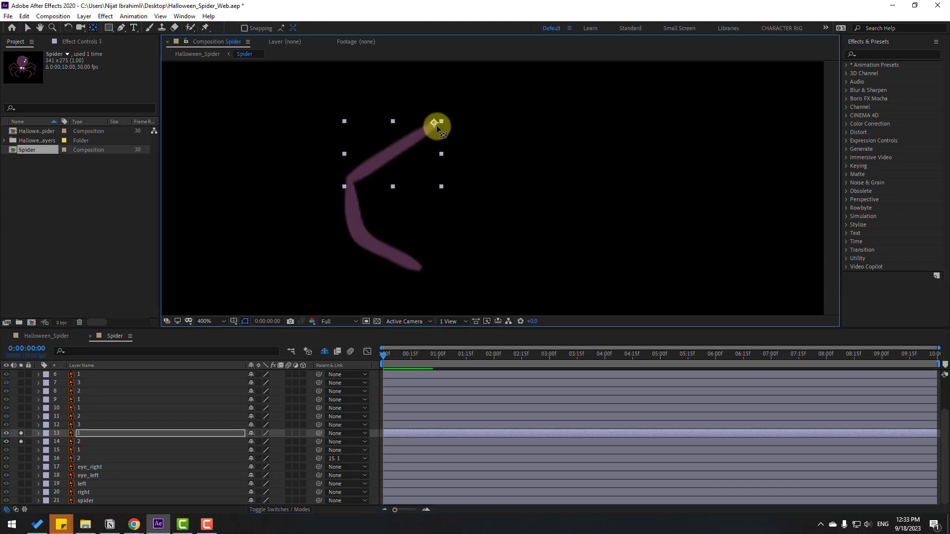
{"action": "left_click", "coordinate": [31, 28]}
Step: Parent layer 14 ("2") to layer 13 ("1") and turn off solo for both layers
{"action": "left_click", "coordinate": [81, 443]}
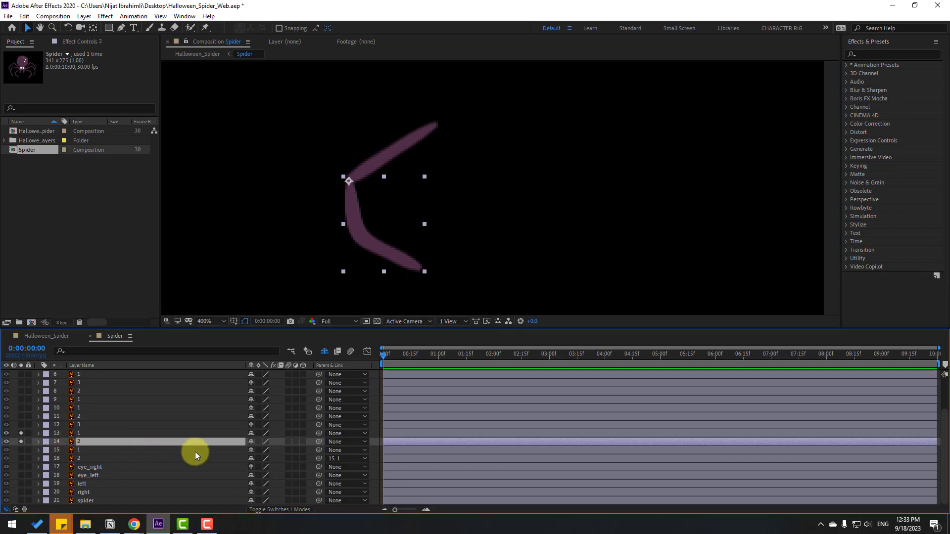
{"action": "left_click_drag", "start_coordinate": [317, 441], "coordinate": [81, 434]}
{"action": "left_click_drag", "start_coordinate": [22, 434], "coordinate": [20, 438]}
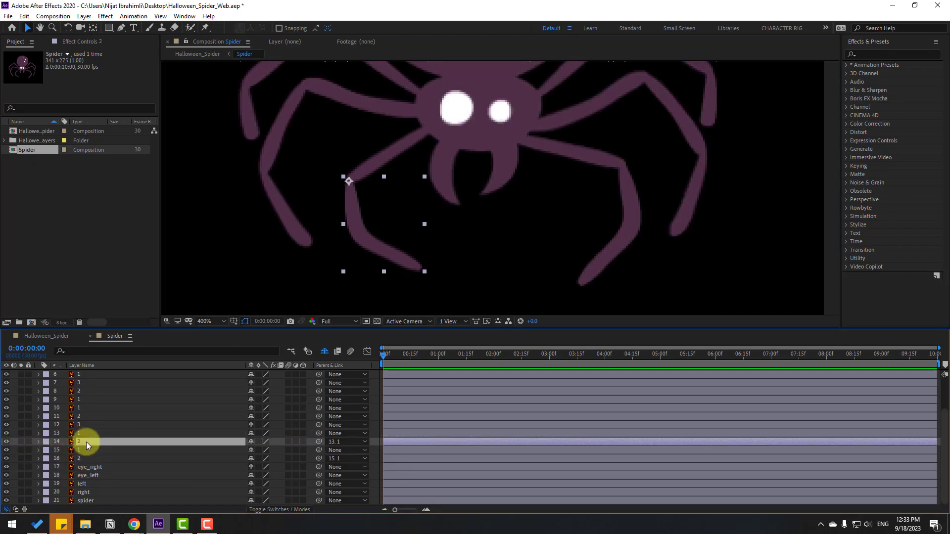
Step: Isolate layer 10 ("1"), move its anchor point to the body end of the leg segment, and turn its solo off
{"action": "left_click", "coordinate": [80, 409]}
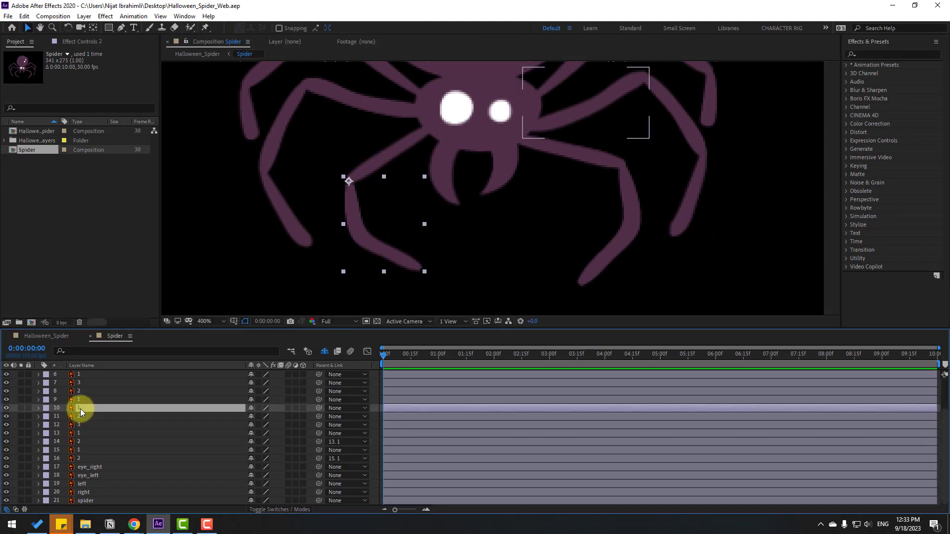
{"action": "left_click", "coordinate": [21, 408]}
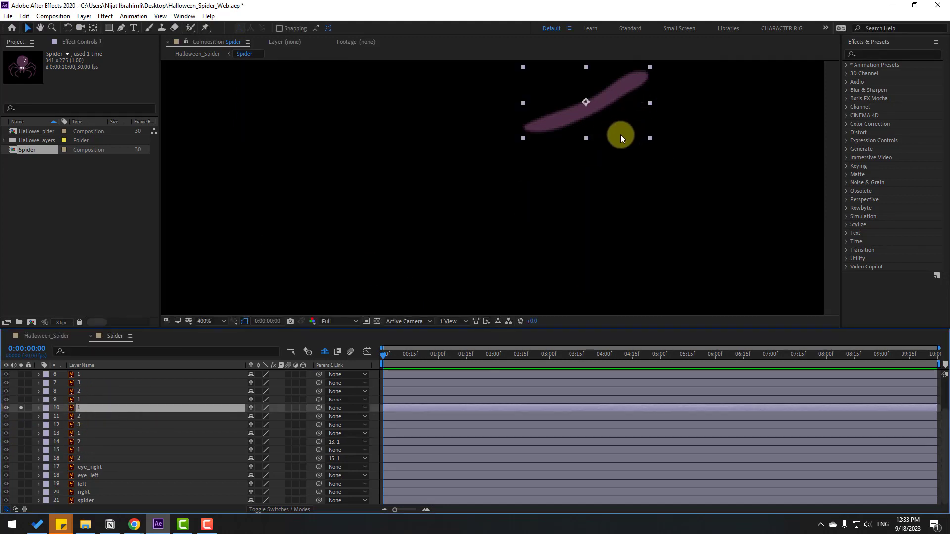
{"action": "left_click", "coordinate": [20, 408]}
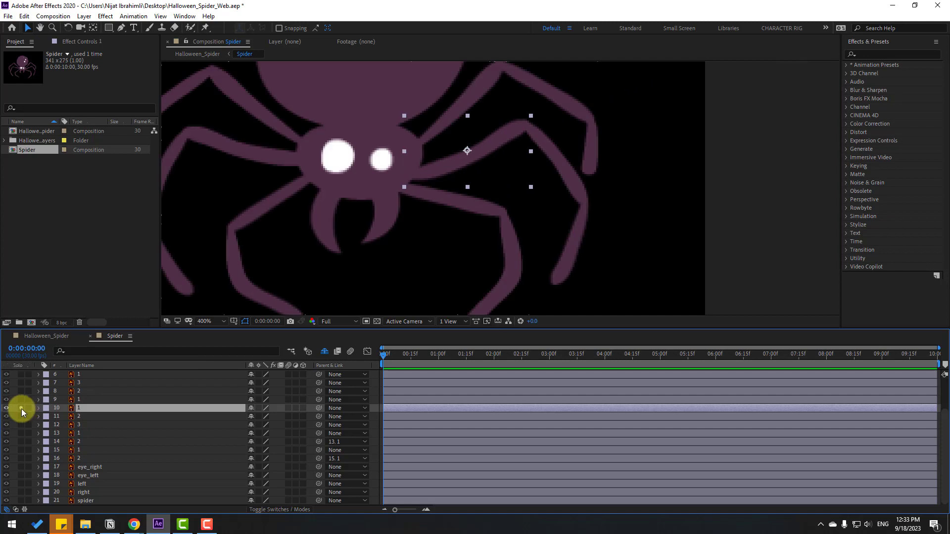
{"action": "left_click", "coordinate": [21, 407]}
{"action": "left_click", "coordinate": [93, 28]}
{"action": "left_click_drag", "start_coordinate": [467, 151], "coordinate": [410, 176]}
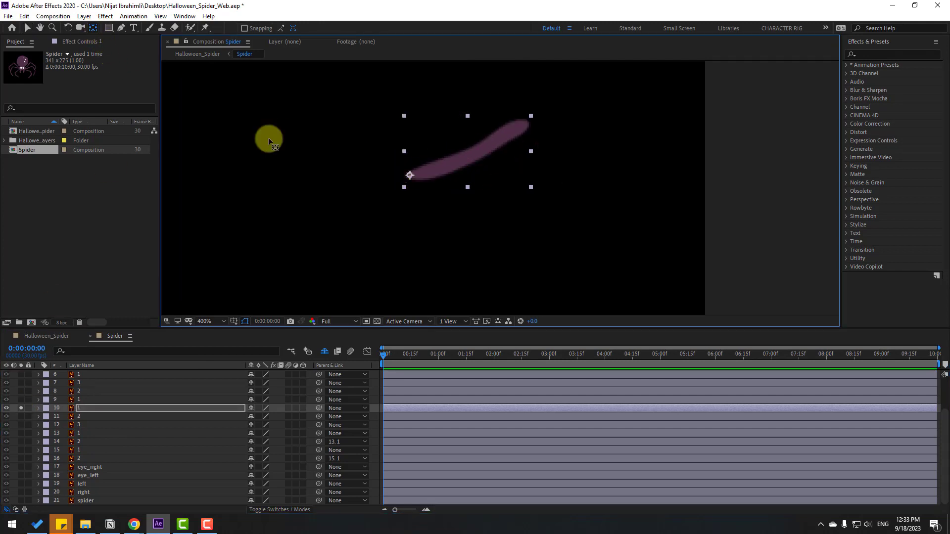
{"action": "left_click", "coordinate": [27, 26]}
{"action": "left_click", "coordinate": [21, 407]}
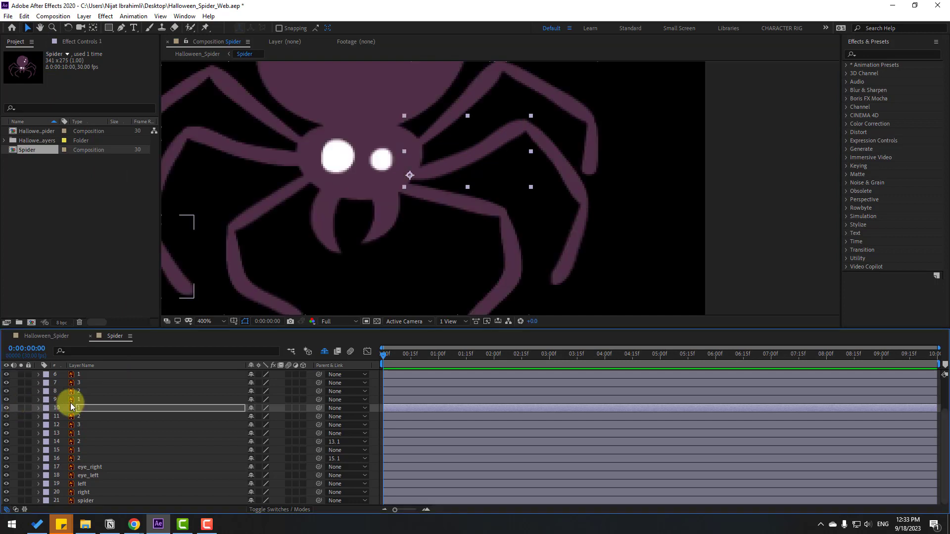
Step: Isolate layer 11 ("2"), move its anchor point to the upper end of the middle leg segment, and turn its solo off
{"action": "left_click", "coordinate": [66, 416]}
{"action": "left_click", "coordinate": [21, 417]}
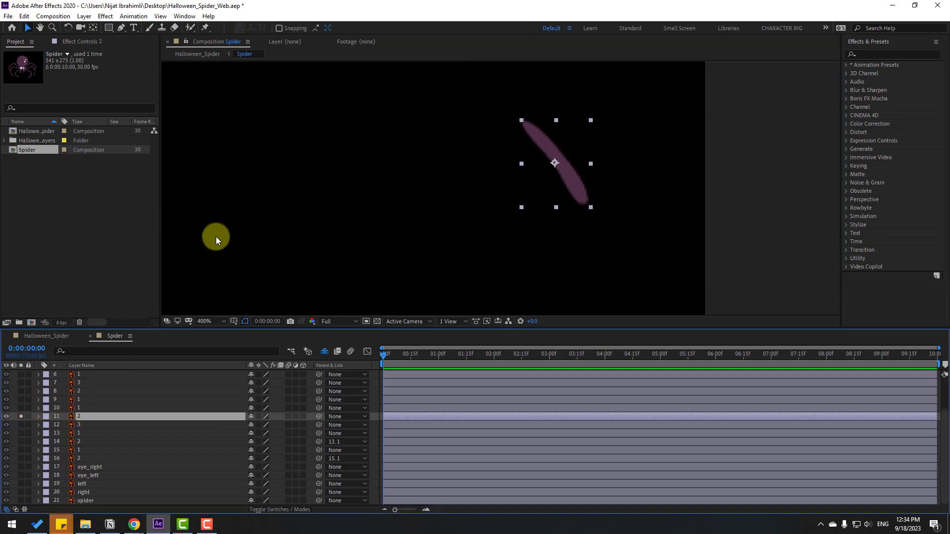
{"action": "left_click", "coordinate": [93, 28]}
{"action": "left_click_drag", "start_coordinate": [555, 163], "coordinate": [525, 125]}
{"action": "left_click", "coordinate": [30, 26]}
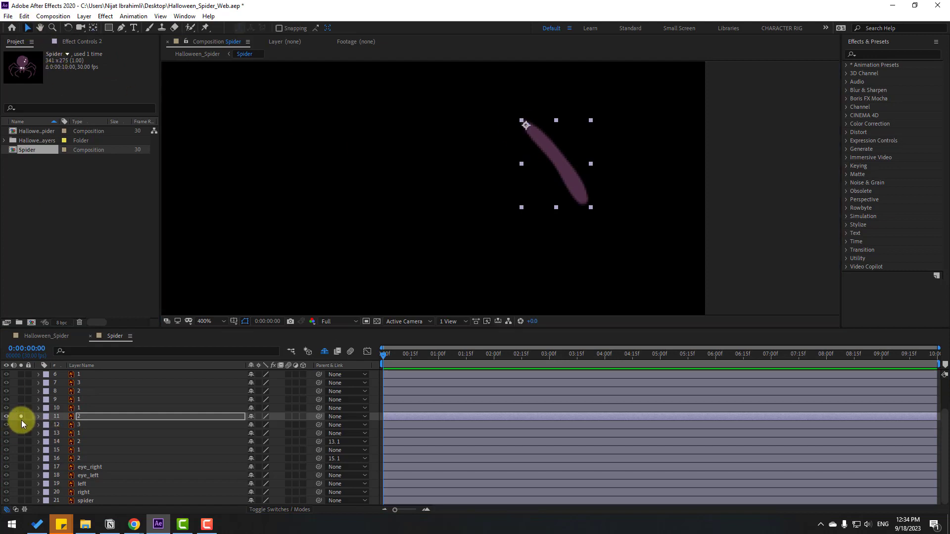
{"action": "left_click", "coordinate": [21, 417]}
Step: Isolate layer 12 ("3"), move its anchor point to the upper tip of the lowest leg segment, and turn its solo off
{"action": "left_click", "coordinate": [77, 425]}
{"action": "left_click", "coordinate": [21, 425]}
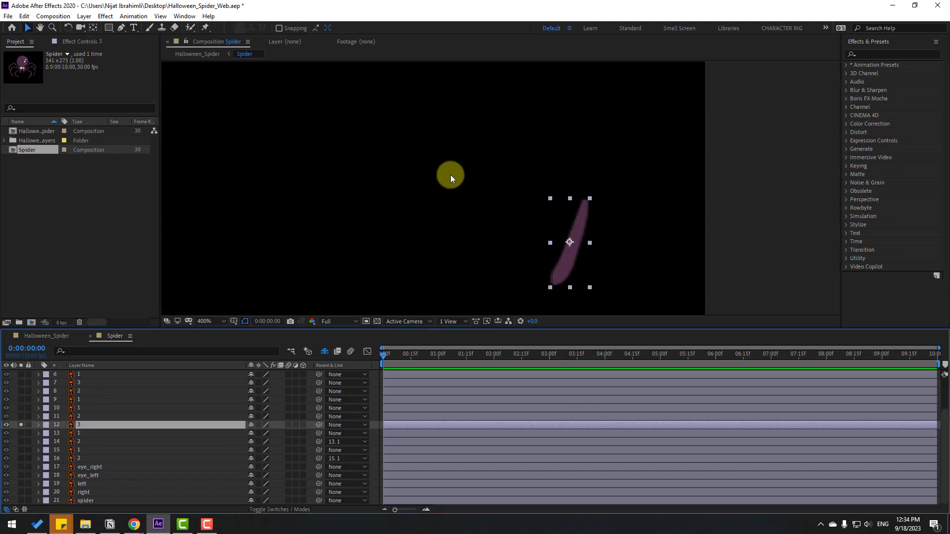
{"action": "left_click", "coordinate": [576, 244]}
{"action": "left_click", "coordinate": [92, 27]}
{"action": "left_click", "coordinate": [574, 232]}
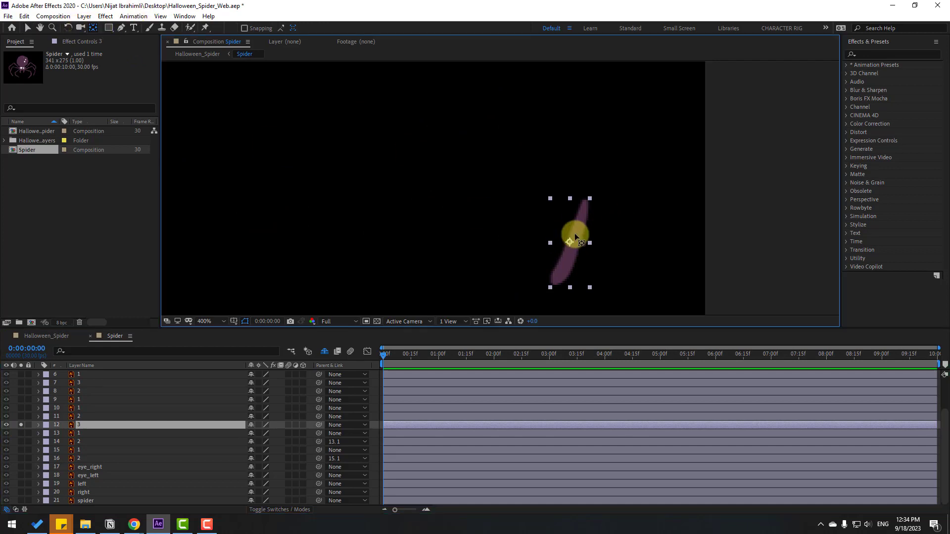
{"action": "left_click_drag", "start_coordinate": [574, 233], "coordinate": [585, 203]}
{"action": "left_click", "coordinate": [28, 29]}
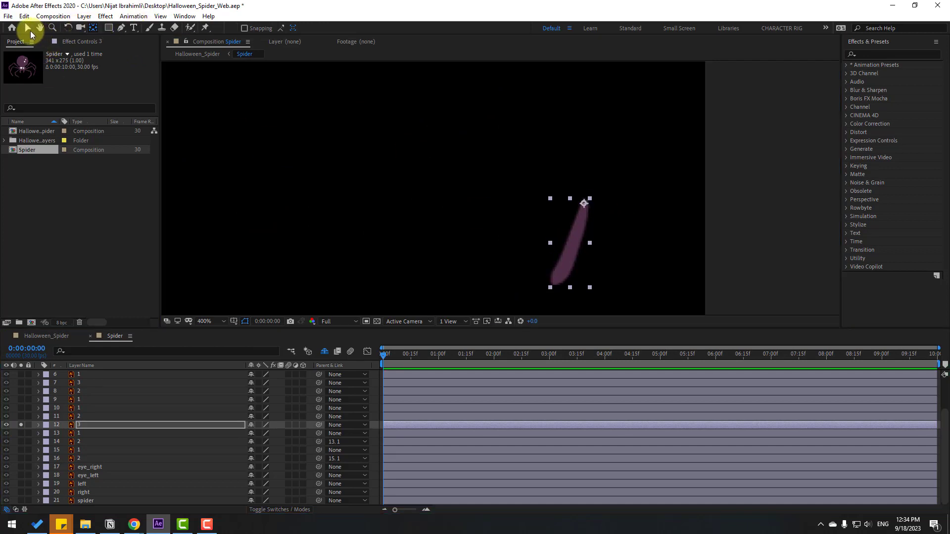
{"action": "left_click", "coordinate": [21, 424]}
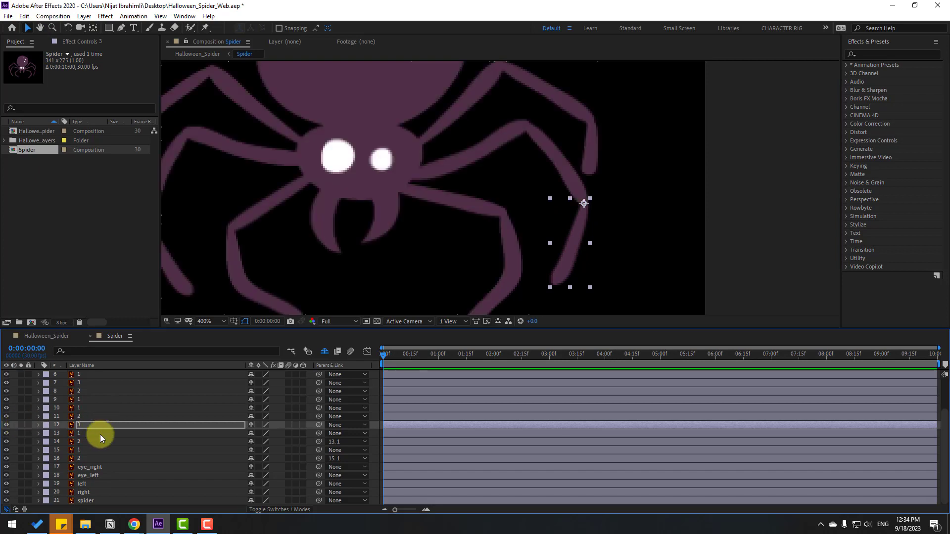
Step: Parent layer 12 ("3") to layer 11 ("2"), and layer 11 to layer 10 ("1")
{"action": "key", "text": "Return"}
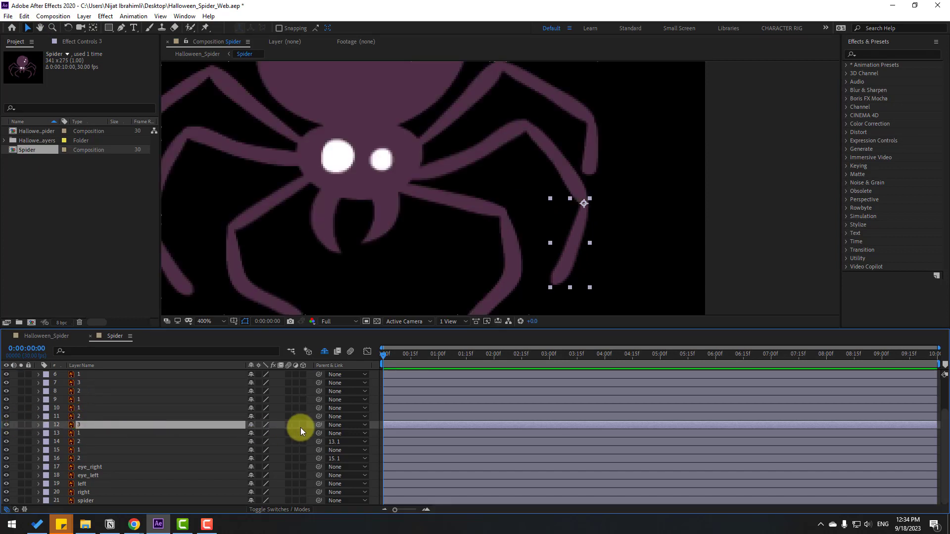
{"action": "left_click_drag", "start_coordinate": [317, 426], "coordinate": [80, 417]}
{"action": "left_click", "coordinate": [78, 417]}
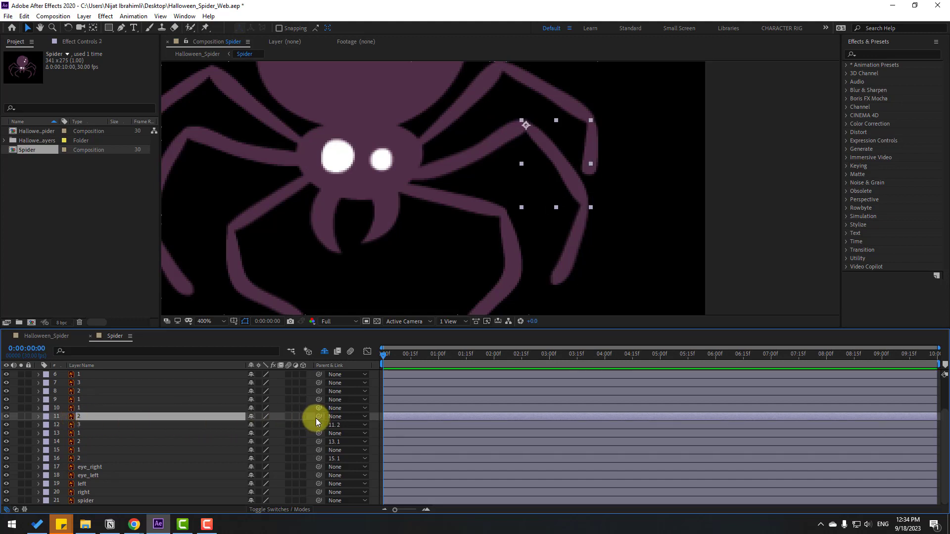
{"action": "left_click_drag", "start_coordinate": [316, 417], "coordinate": [81, 408]}
{"action": "scroll", "coordinate": [388, 269], "scroll_direction": "down", "scroll_amount": 2}
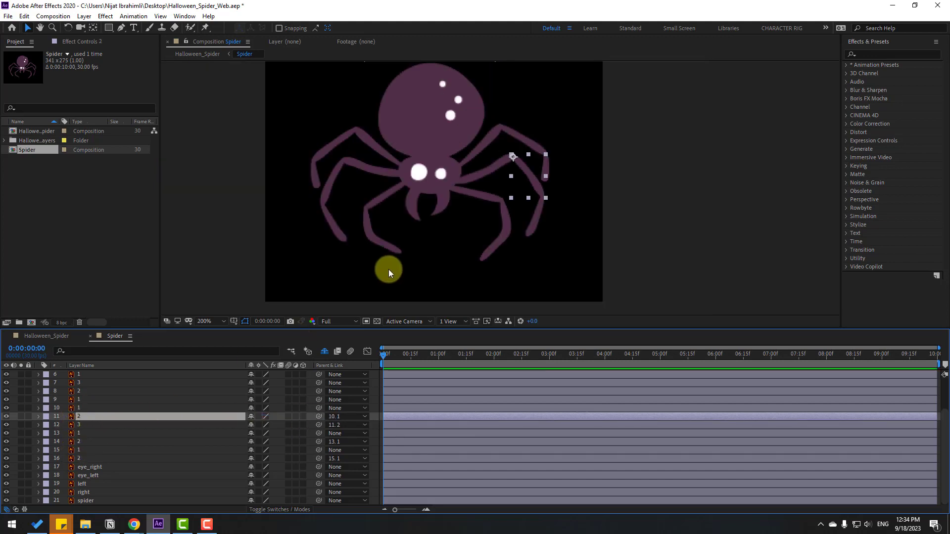
Step: Parent the upper leg segments on layers 10, 13 and 15 (all named "1") to layer 21 ("spider")
{"action": "left_click", "coordinate": [81, 407]}
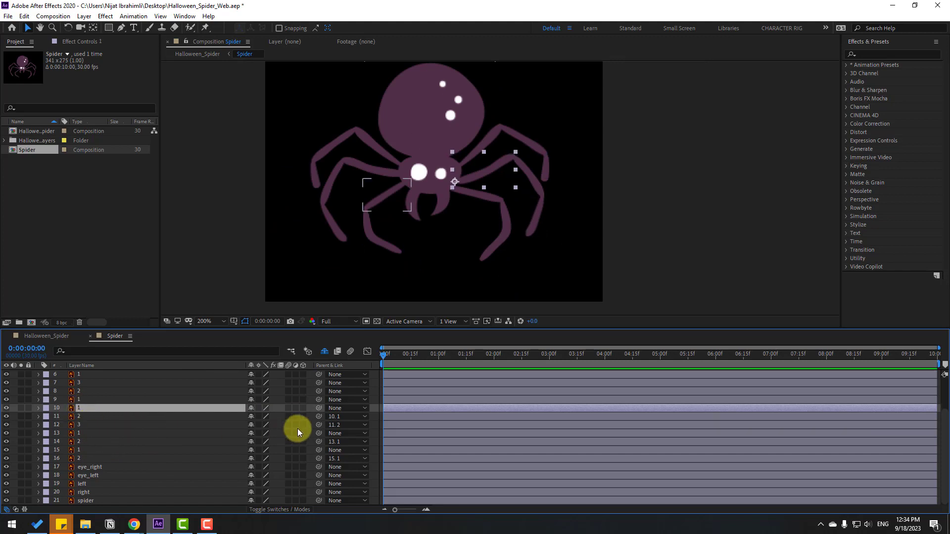
{"action": "left_click_drag", "start_coordinate": [318, 408], "coordinate": [87, 500]}
{"action": "left_click", "coordinate": [85, 435]}
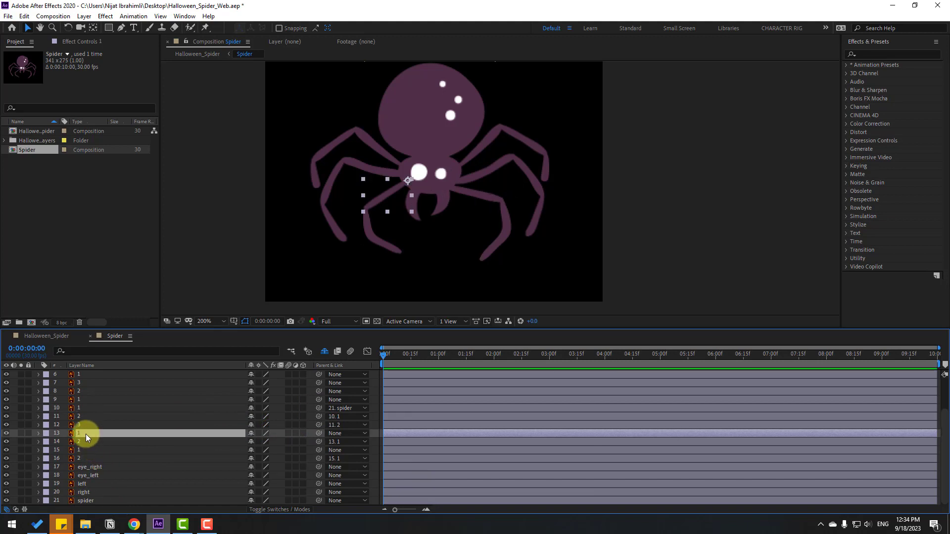
{"action": "left_click_drag", "start_coordinate": [319, 432], "coordinate": [82, 498]}
{"action": "left_click", "coordinate": [78, 449]}
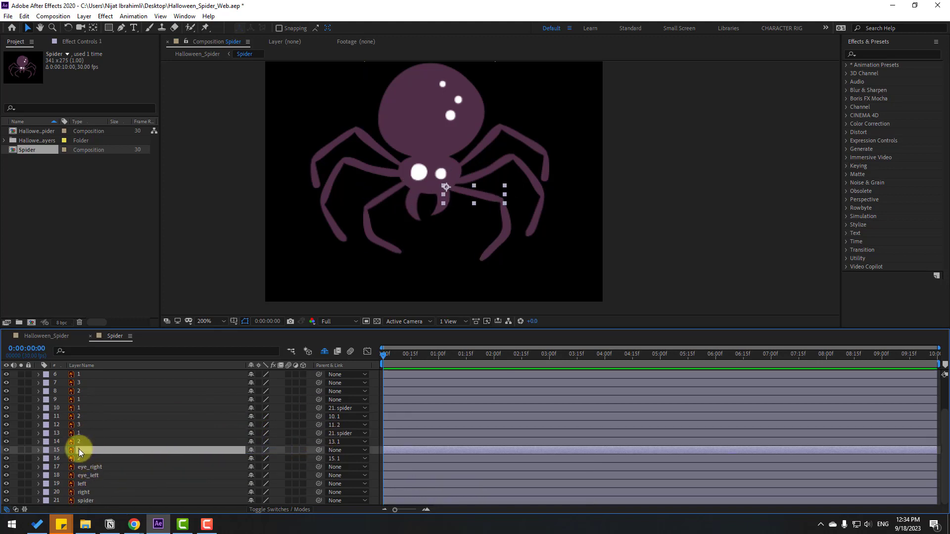
{"action": "left_click_drag", "start_coordinate": [318, 450], "coordinate": [89, 500]}
Step: Test the leg parenting by moving the "spider" body layer in the composition, and undo the move
{"action": "left_click", "coordinate": [91, 500]}
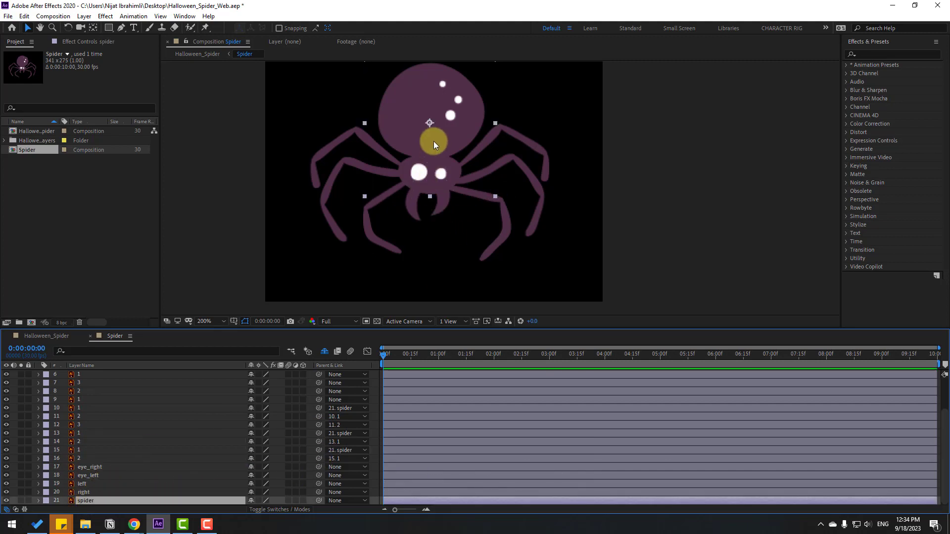
{"action": "left_click_drag", "start_coordinate": [433, 141], "coordinate": [470, 174]}
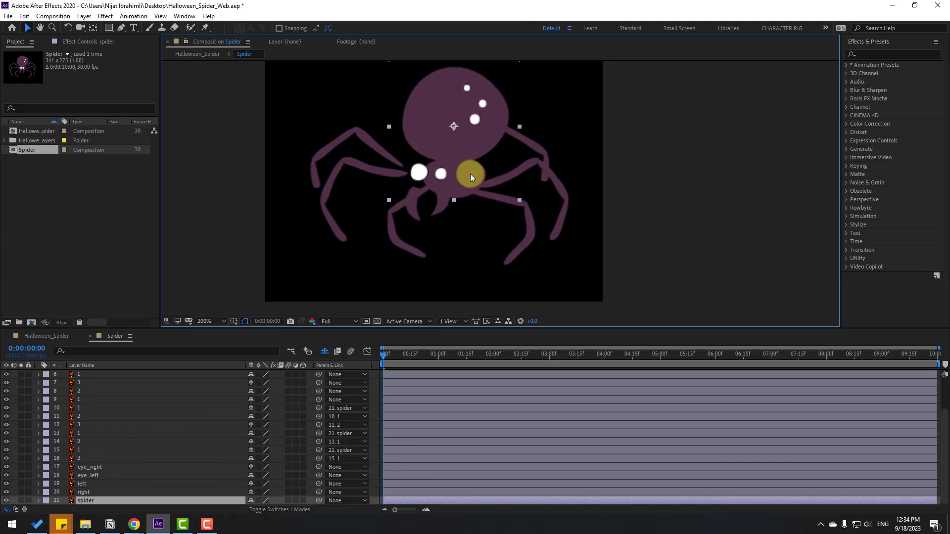
{"action": "key", "text": "ctrl+z"}
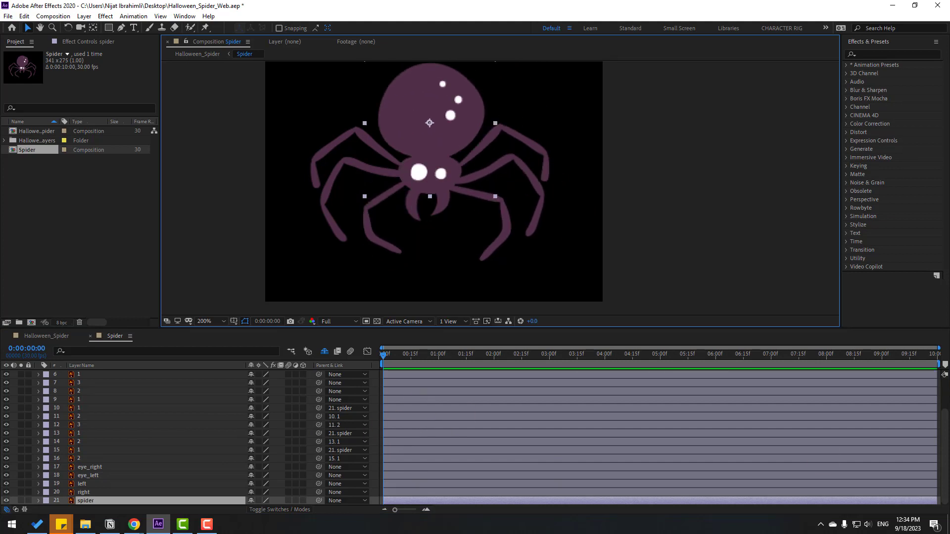
Step: Isolate layer 9 ("1"), move its anchor point to the upper tip of the lowest leg segment, and turn its solo off
{"action": "left_click", "coordinate": [78, 400]}
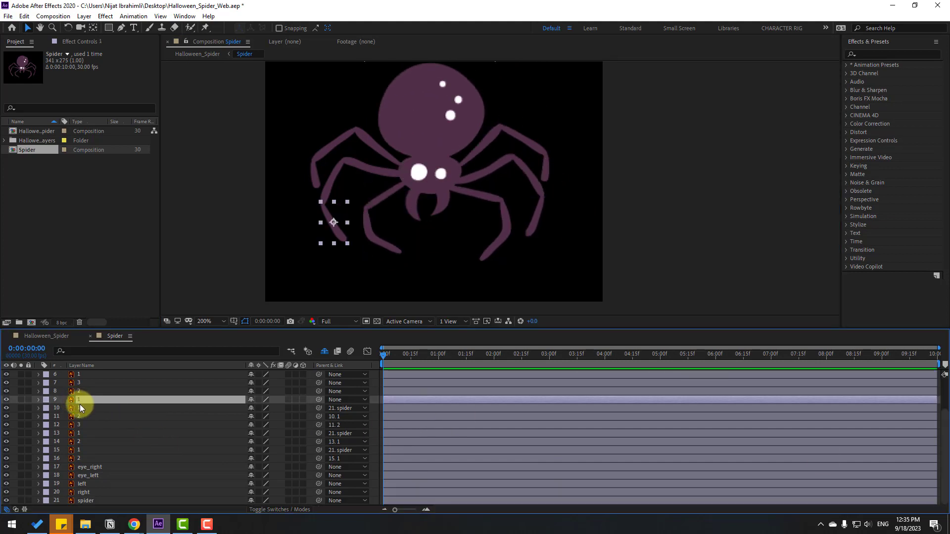
{"action": "left_click", "coordinate": [21, 400]}
{"action": "scroll", "coordinate": [343, 244], "scroll_direction": "up", "scroll_amount": 3}
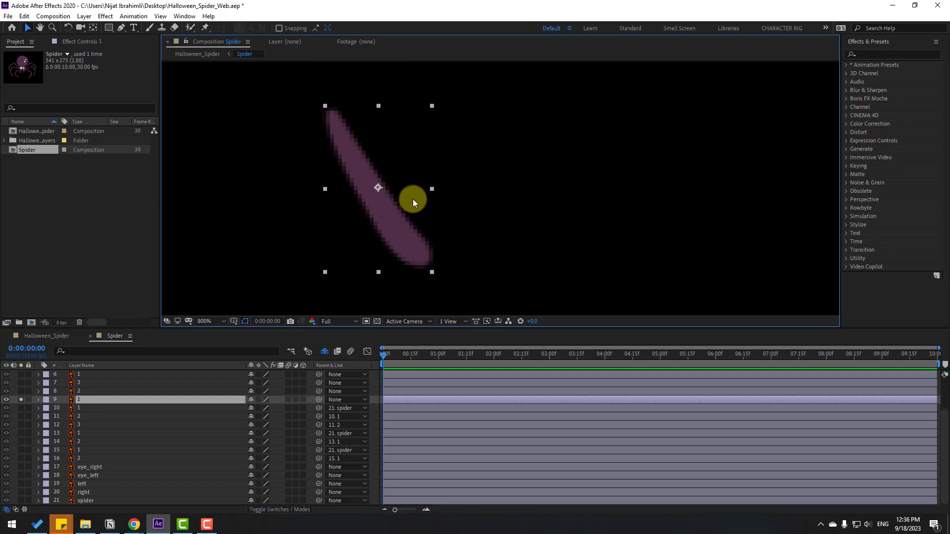
{"action": "key", "text": "y"}
{"action": "left_click_drag", "start_coordinate": [382, 188], "coordinate": [336, 117]}
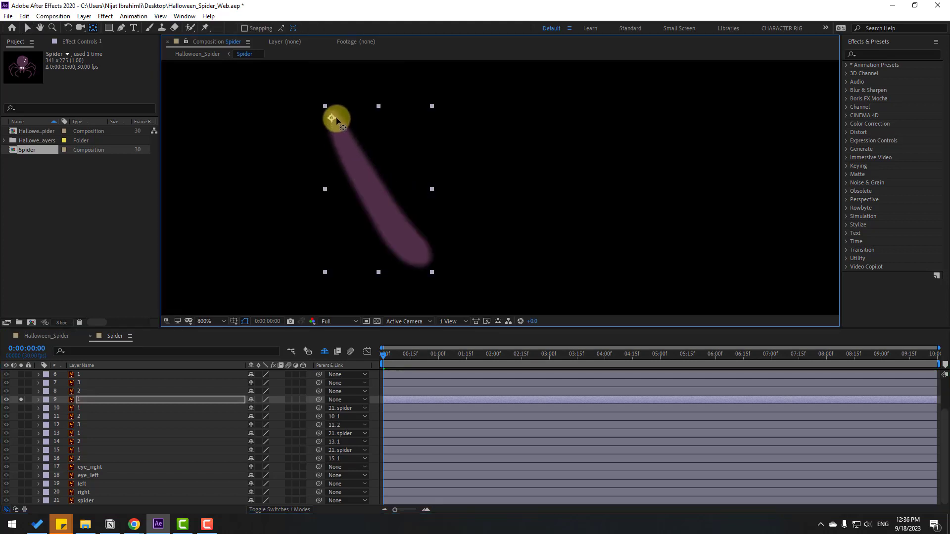
{"action": "left_click", "coordinate": [28, 28]}
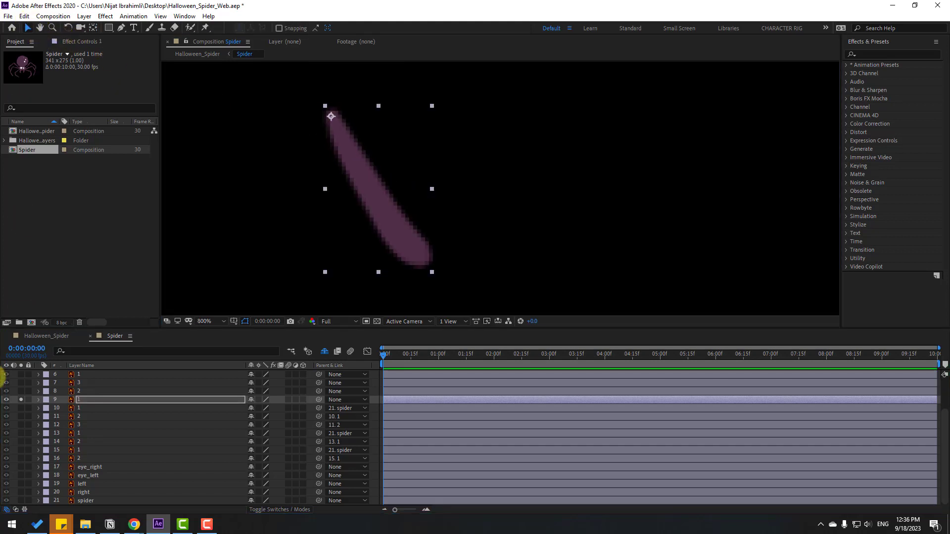
{"action": "left_click", "coordinate": [22, 399]}
{"action": "scroll", "coordinate": [501, 235], "scroll_direction": "down", "scroll_amount": 2}
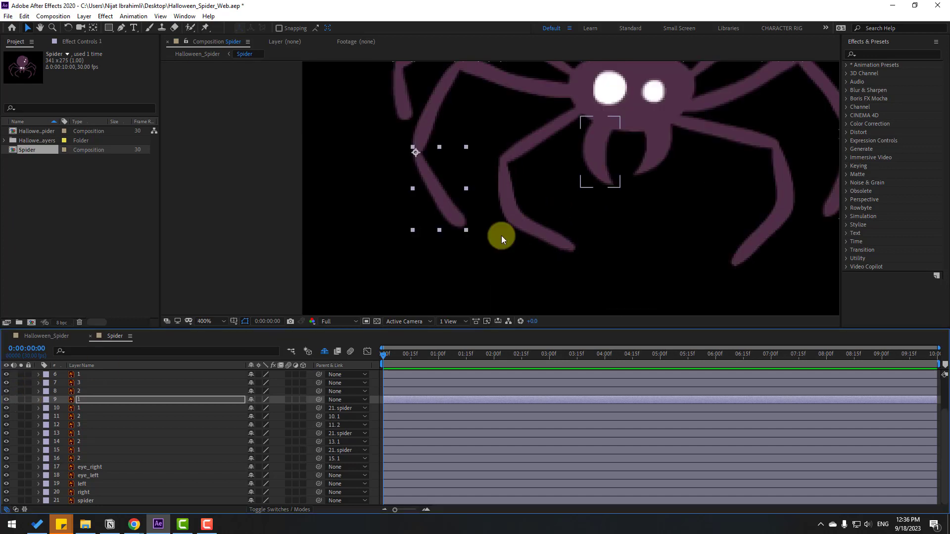
Step: Isolate layer 8 ("2"), move its anchor point to the upper end of the middle leg segment, and turn its solo off
{"action": "scroll", "coordinate": [91, 435], "scroll_direction": "up", "scroll_amount": 3}
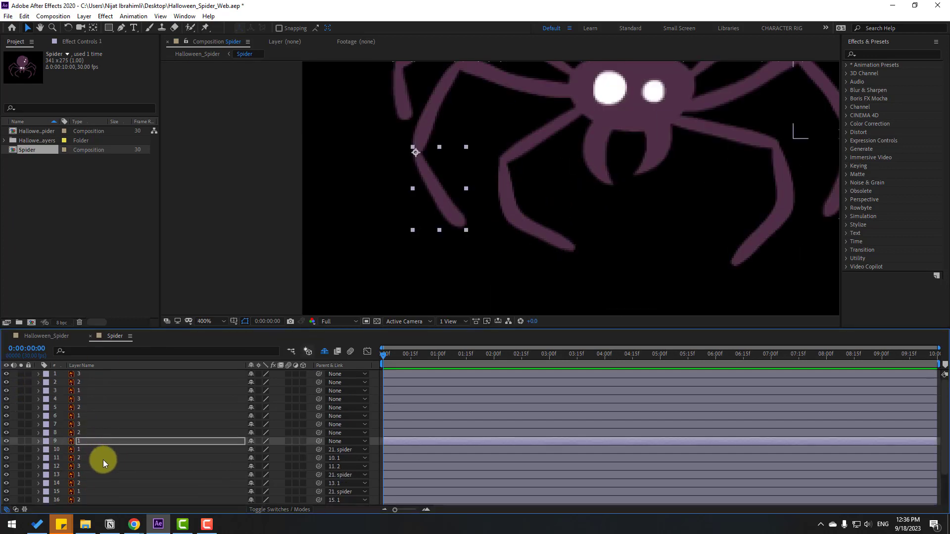
{"action": "left_click", "coordinate": [78, 435]}
{"action": "left_click", "coordinate": [20, 434]}
{"action": "left_click_drag", "start_coordinate": [546, 140], "coordinate": [483, 192]}
{"action": "key", "text": "y"}
{"action": "left_click_drag", "start_coordinate": [374, 157], "coordinate": [396, 114]}
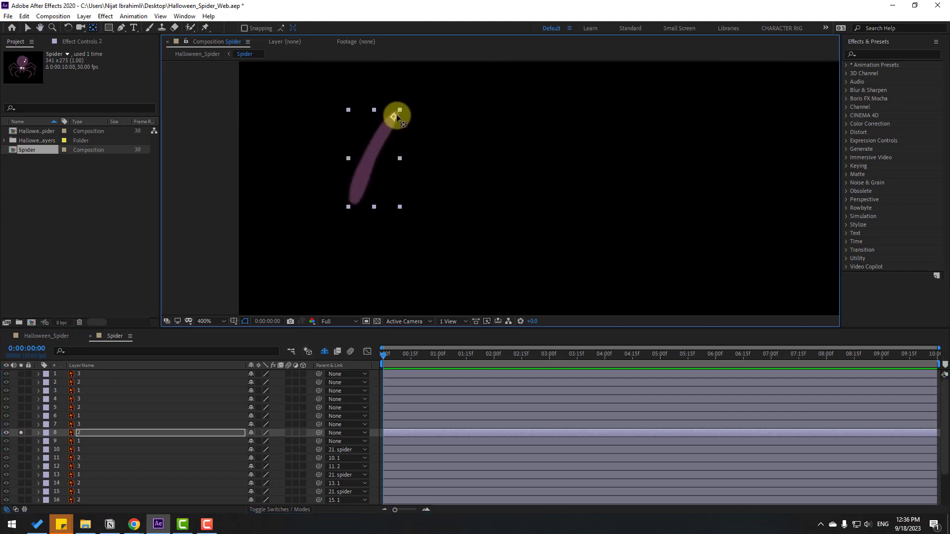
{"action": "left_click", "coordinate": [28, 28]}
{"action": "left_click", "coordinate": [22, 433]}
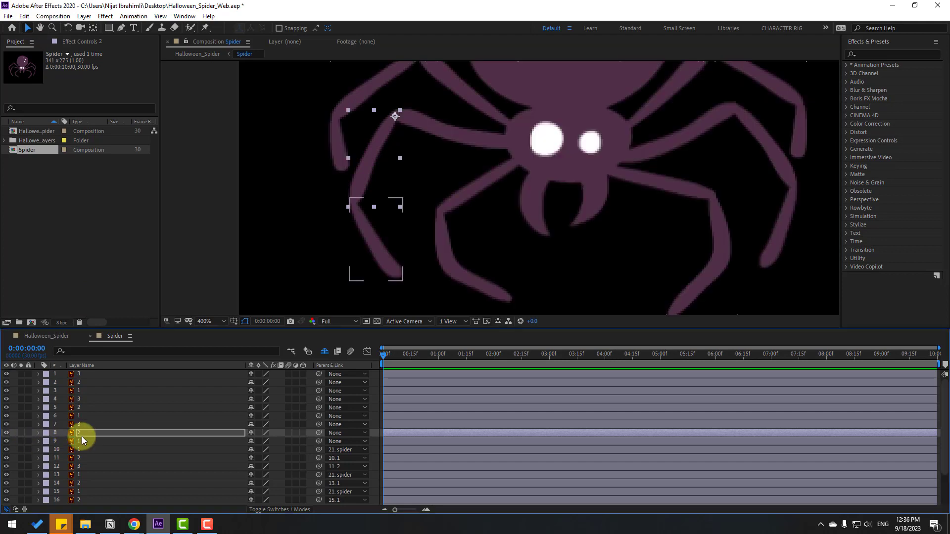
Step: Isolate layer 7 ("3"), move its anchor point to the body end of the leg segment, and turn its solo off
{"action": "left_click", "coordinate": [67, 425]}
{"action": "left_click", "coordinate": [21, 424]}
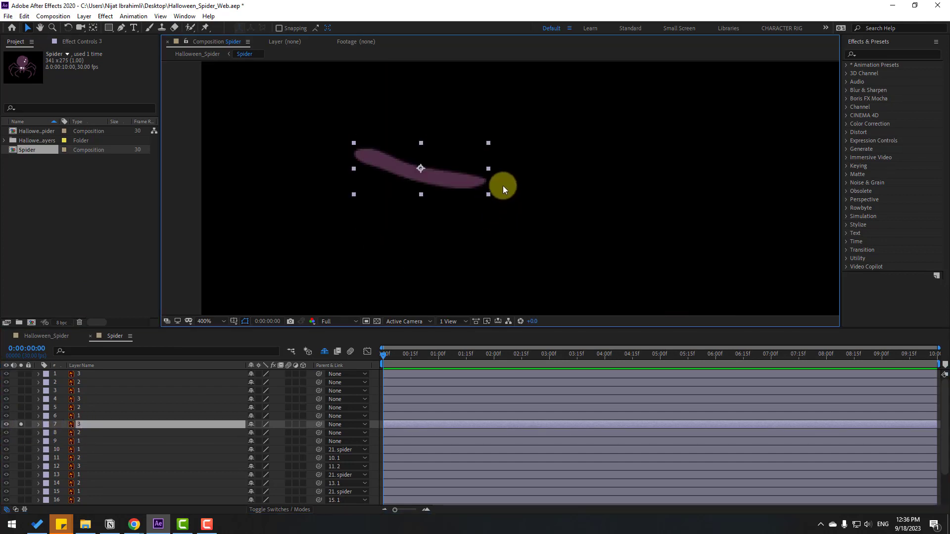
{"action": "key", "text": "y"}
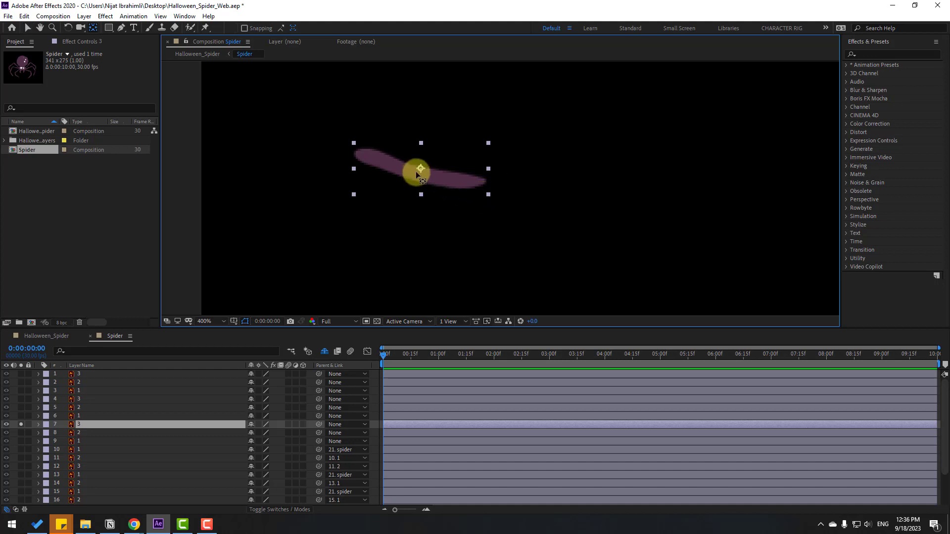
{"action": "left_click_drag", "start_coordinate": [419, 168], "coordinate": [480, 181]}
{"action": "left_click", "coordinate": [27, 29]}
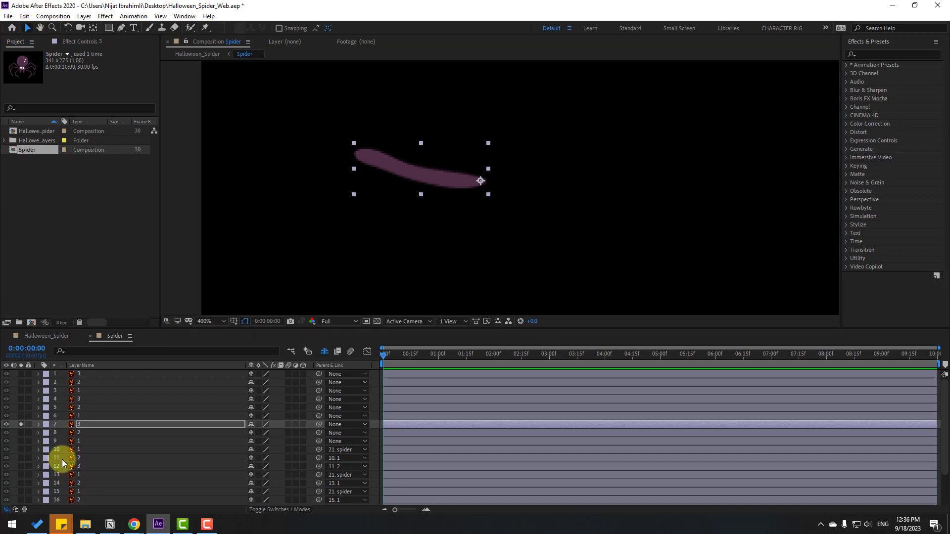
{"action": "left_click", "coordinate": [20, 424]}
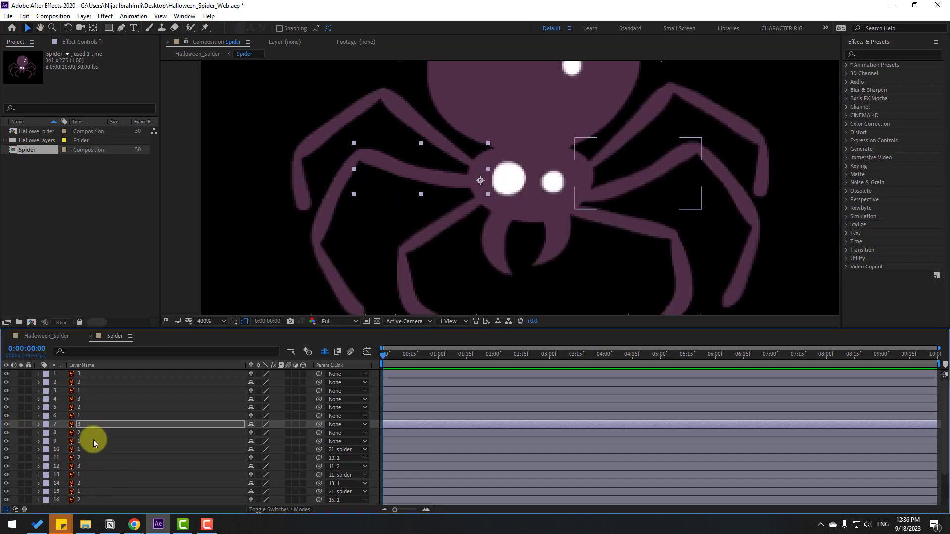
Step: Chain the leg to the body by parenting layer 7 ("3") to "spider", layer 9 ("1") to layer 8 ("2"), and layer 8 to layer 7
{"action": "scroll", "coordinate": [84, 416], "scroll_direction": "down", "scroll_amount": 3}
{"action": "left_click", "coordinate": [80, 384]}
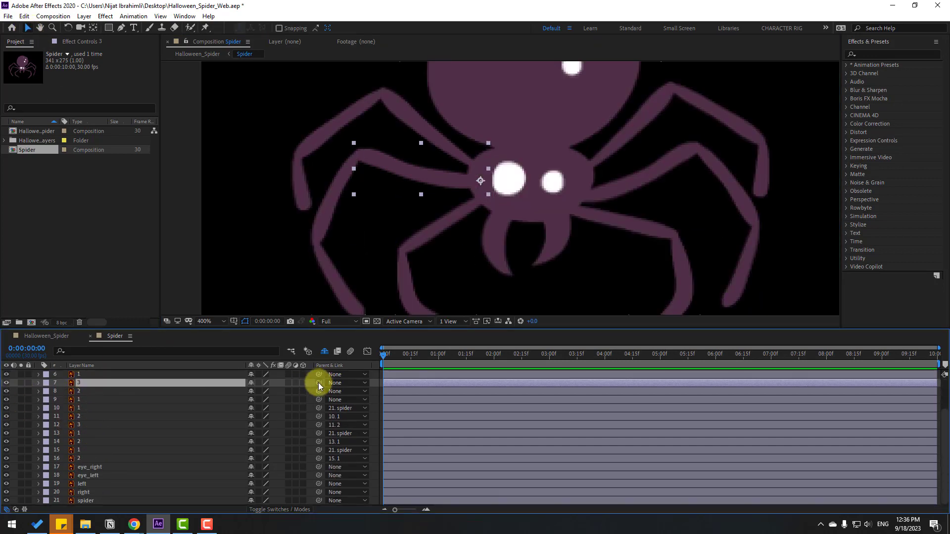
{"action": "left_click_drag", "start_coordinate": [319, 386], "coordinate": [93, 501]}
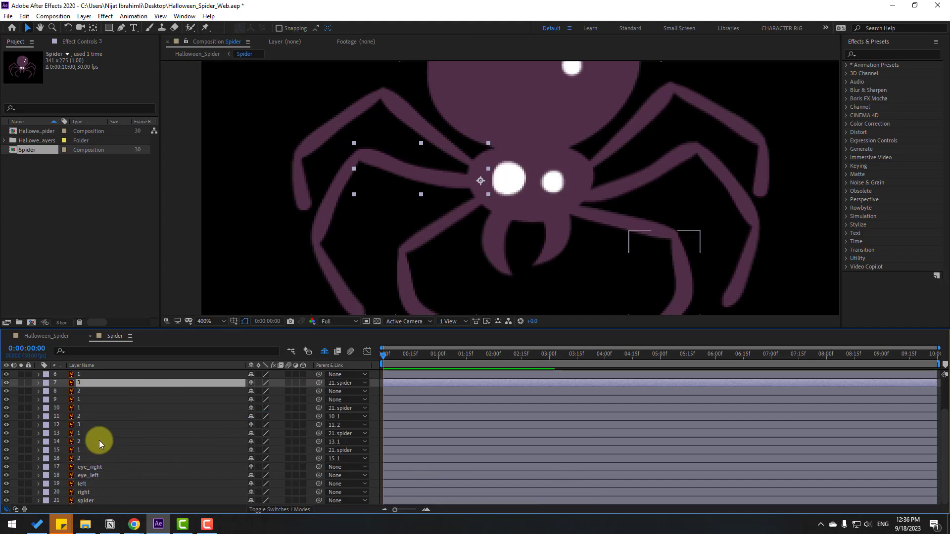
{"action": "left_click", "coordinate": [81, 400]}
{"action": "left_click_drag", "start_coordinate": [318, 400], "coordinate": [80, 392]}
{"action": "left_click", "coordinate": [79, 392]}
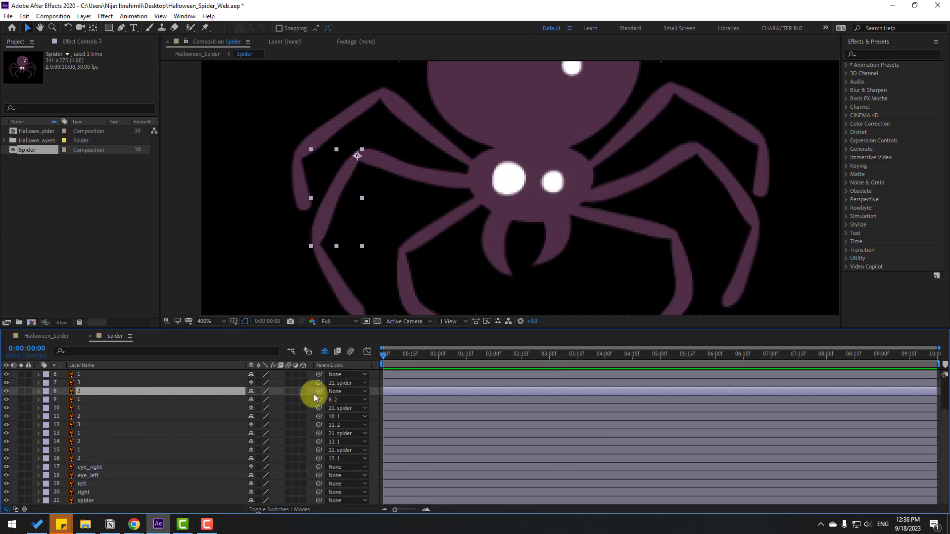
{"action": "left_click_drag", "start_coordinate": [319, 392], "coordinate": [76, 387]}
Step: Test the leg chain by changing the rotation of layer 7 ("3"), undo the change, and collapse the layer's properties
{"action": "left_click", "coordinate": [78, 382]}
{"action": "key", "text": "r"}
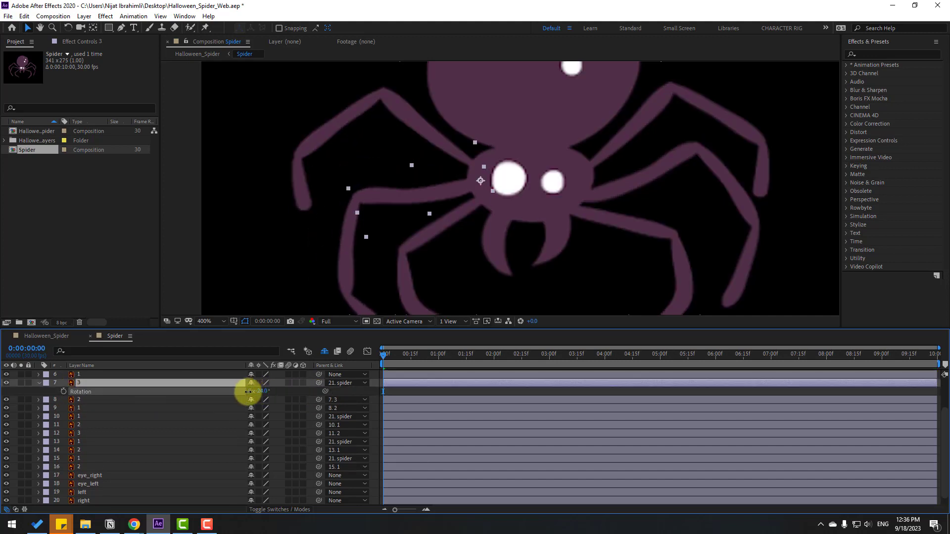
{"action": "left_click_drag", "start_coordinate": [248, 391], "coordinate": [251, 394]}
{"action": "key", "text": "ctrl+z"}
{"action": "left_click", "coordinate": [38, 389]}
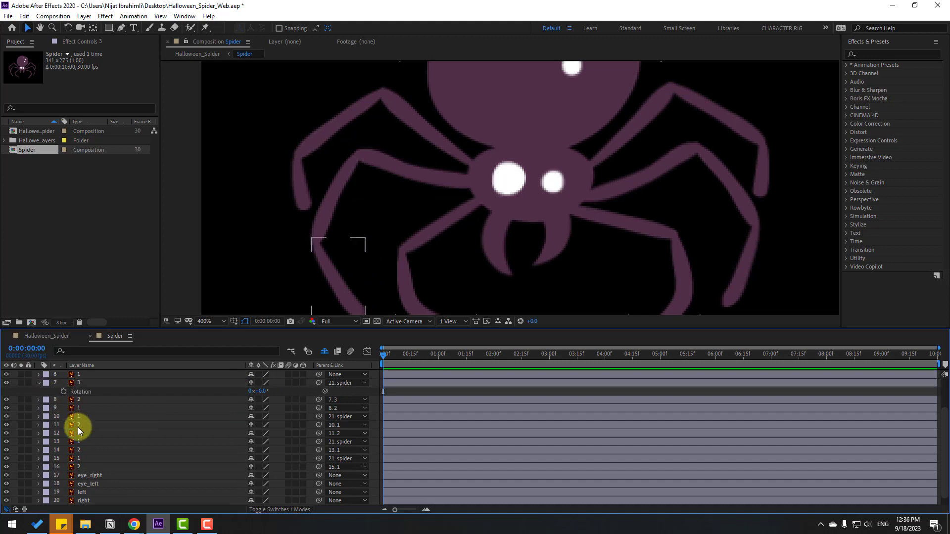
{"action": "scroll", "coordinate": [55, 426], "scroll_direction": "up", "scroll_amount": 3}
{"action": "left_click", "coordinate": [38, 425]}
Step: Parent layer 6 ("1") to layer 5 ("2"), and layer 5 to layer 4 ("3")
{"action": "left_click", "coordinate": [87, 416]}
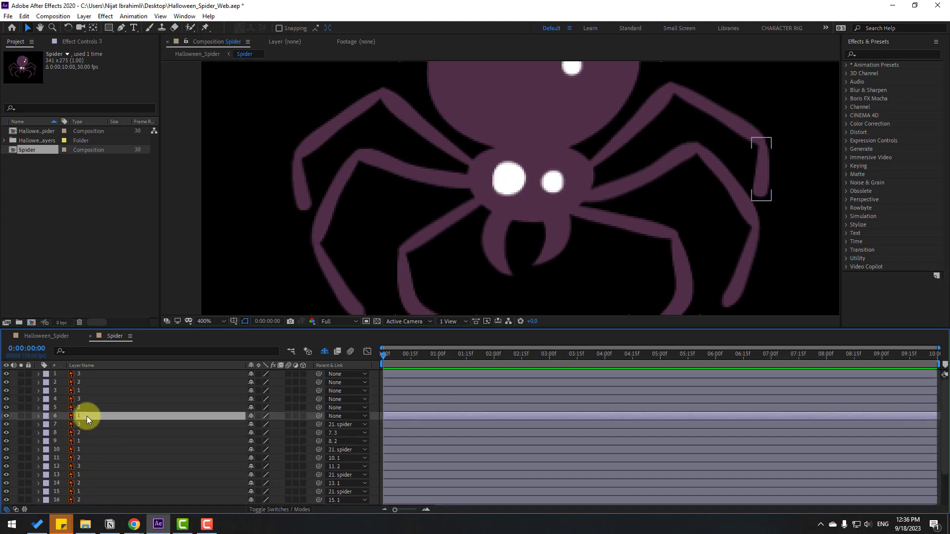
{"action": "left_click_drag", "start_coordinate": [654, 218], "coordinate": [540, 226]}
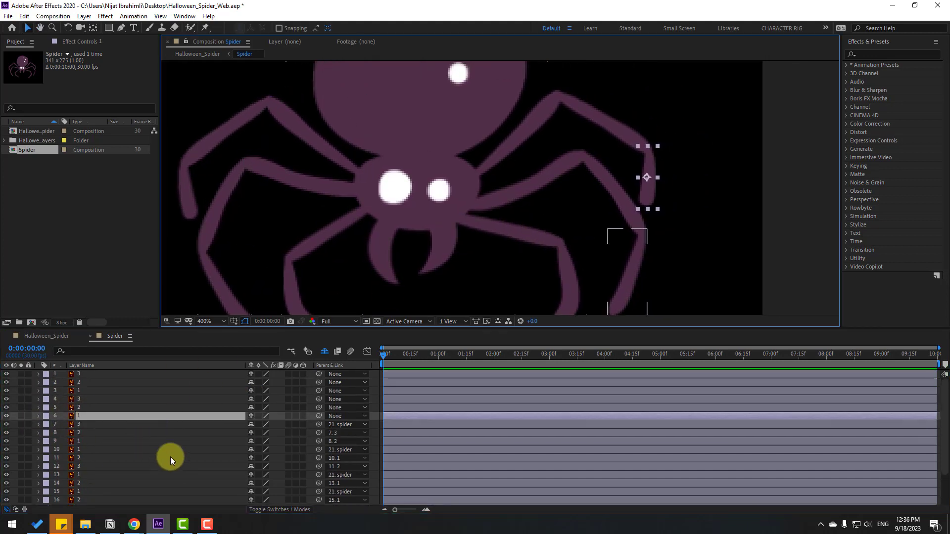
{"action": "left_click_drag", "start_coordinate": [318, 416], "coordinate": [78, 408]}
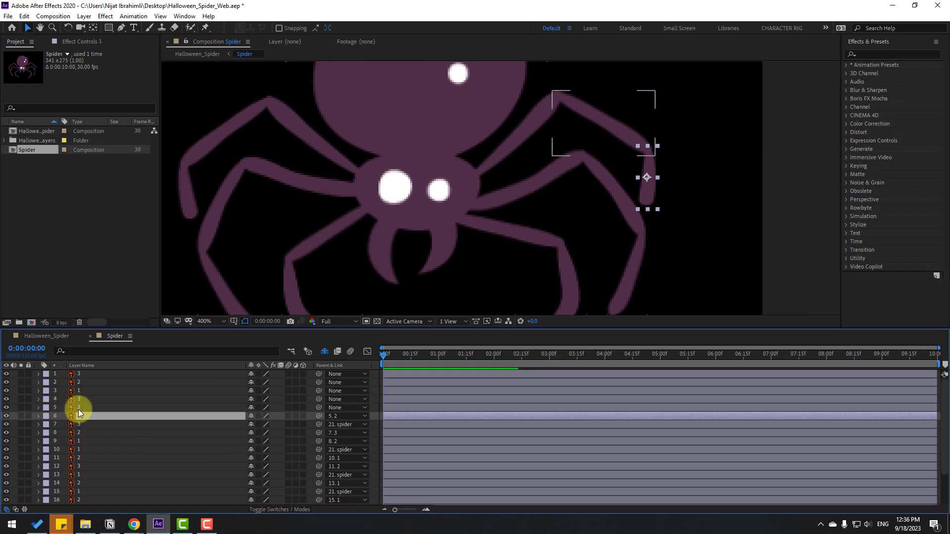
{"action": "left_click_drag", "start_coordinate": [319, 408], "coordinate": [85, 400]}
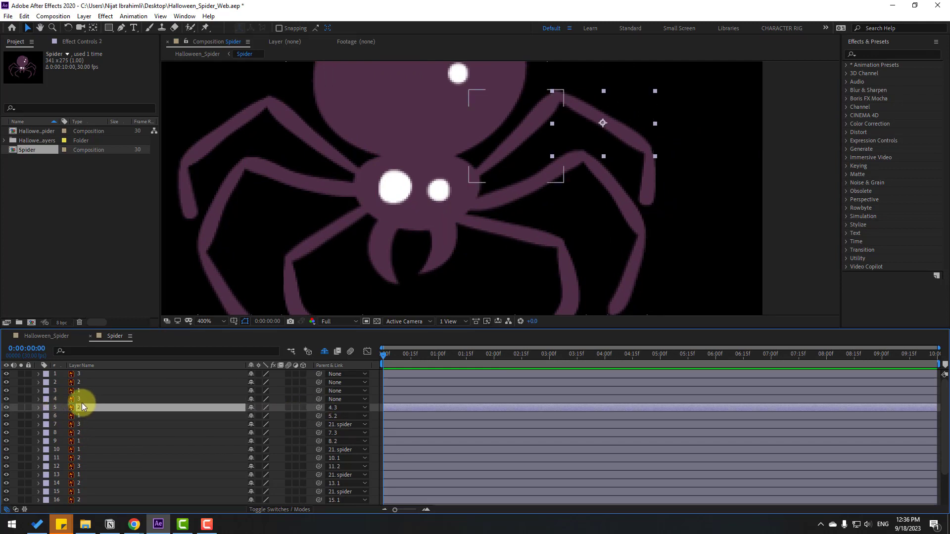
Step: Isolate layer 4 ("3"), move its anchor point to the body end of the leg segment, and turn its solo off
{"action": "left_click", "coordinate": [82, 399]}
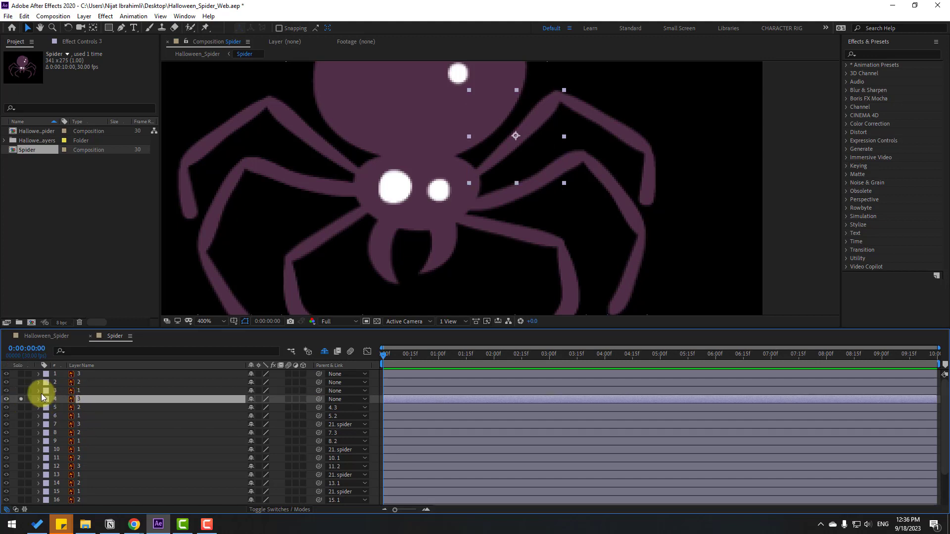
{"action": "key", "text": "y"}
{"action": "left_click_drag", "start_coordinate": [509, 140], "coordinate": [473, 177]}
{"action": "left_click", "coordinate": [28, 28]}
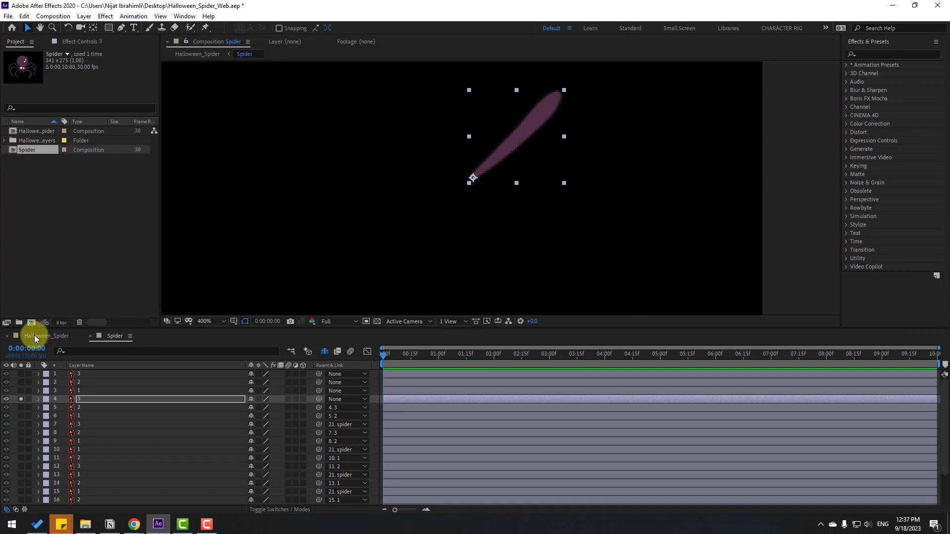
{"action": "left_click", "coordinate": [21, 399]}
Step: Parent layer 4 ("3") to layer 21 ("spider")
{"action": "scroll", "coordinate": [198, 401], "scroll_direction": "down", "scroll_amount": 1}
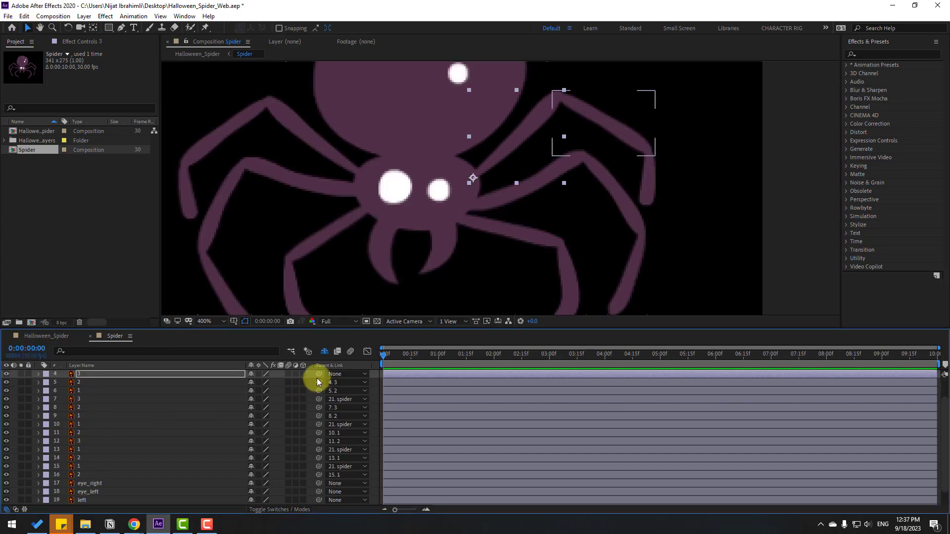
{"action": "left_click_drag", "start_coordinate": [319, 372], "coordinate": [88, 500]}
{"action": "scroll", "coordinate": [134, 420], "scroll_direction": "up", "scroll_amount": 2}
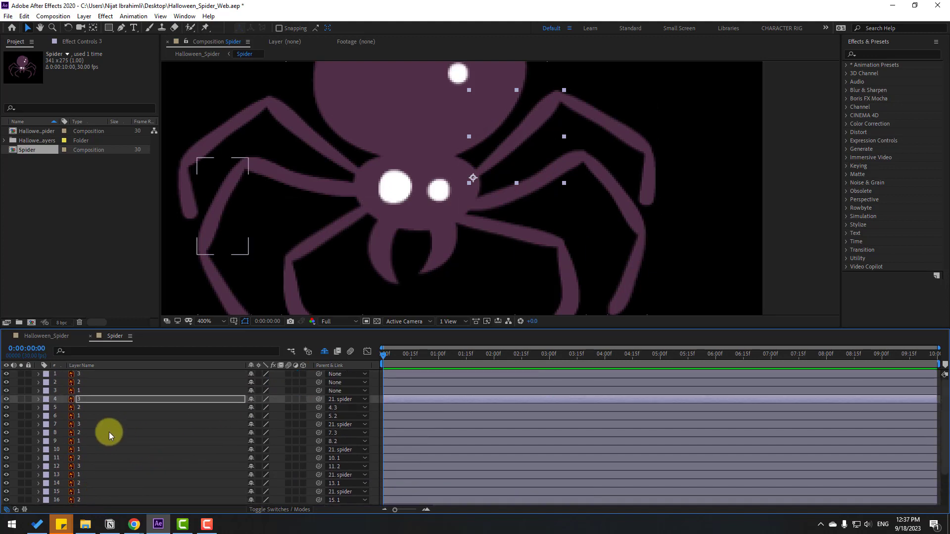
Step: Isolate layer 5 ("2"), move its anchor point to the upper joint where it meets layer 4, and turn its solo off
{"action": "left_click", "coordinate": [80, 405]}
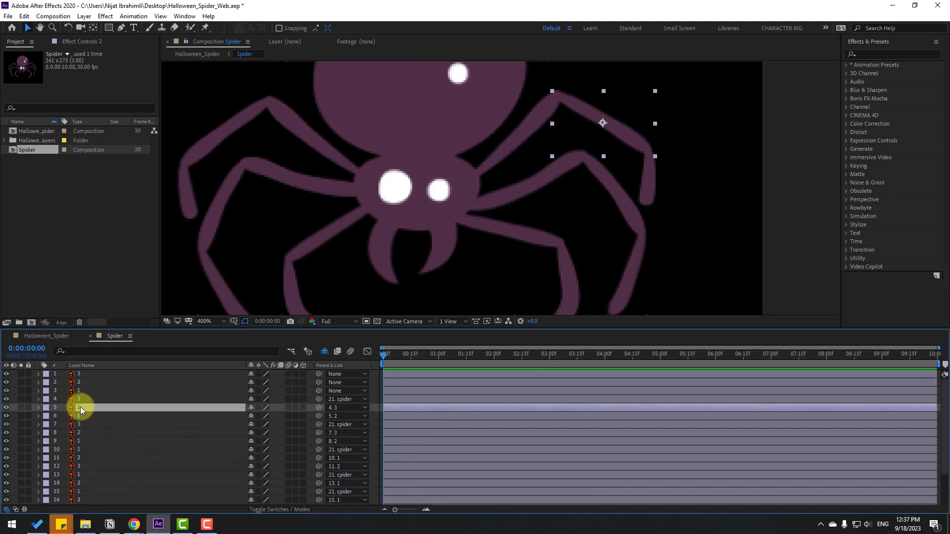
{"action": "left_click", "coordinate": [21, 407]}
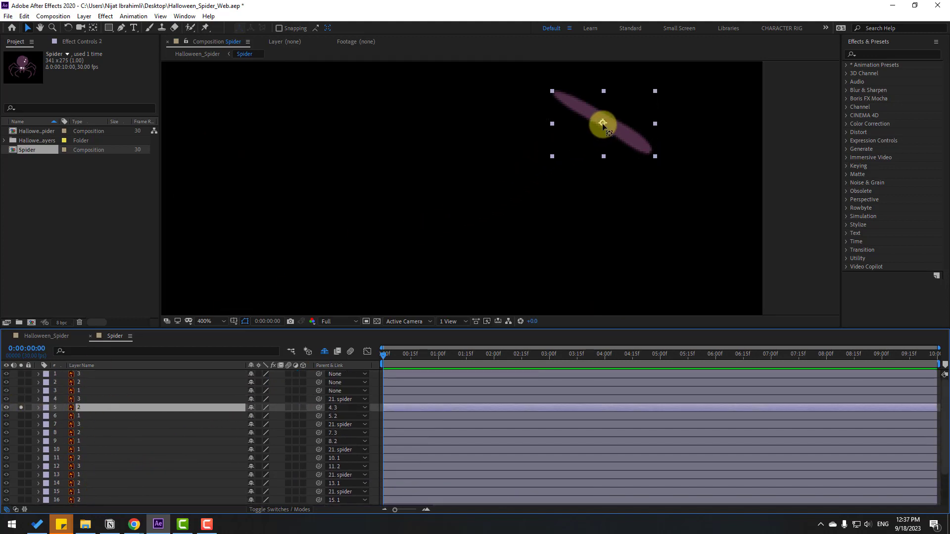
{"action": "left_click_drag", "start_coordinate": [602, 123], "coordinate": [562, 101]}
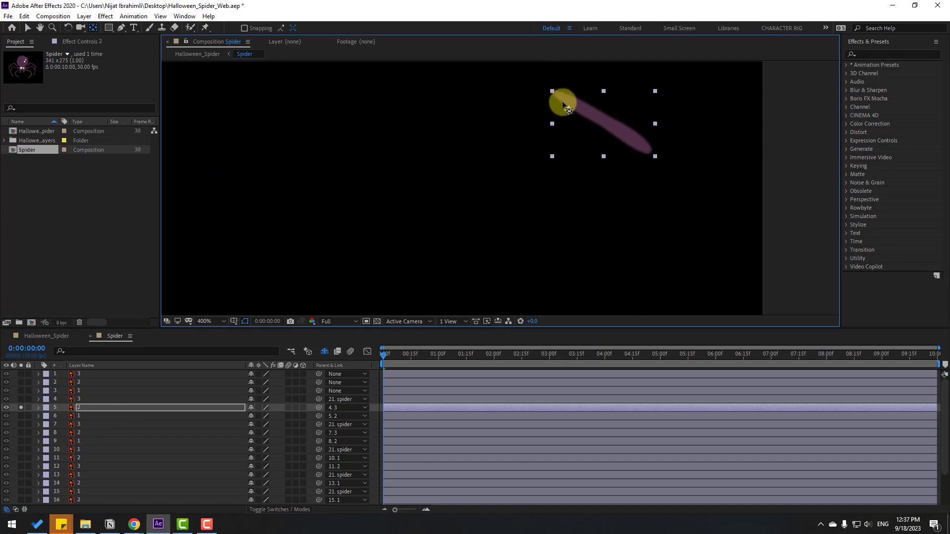
{"action": "left_click", "coordinate": [27, 29]}
{"action": "left_click", "coordinate": [20, 407]}
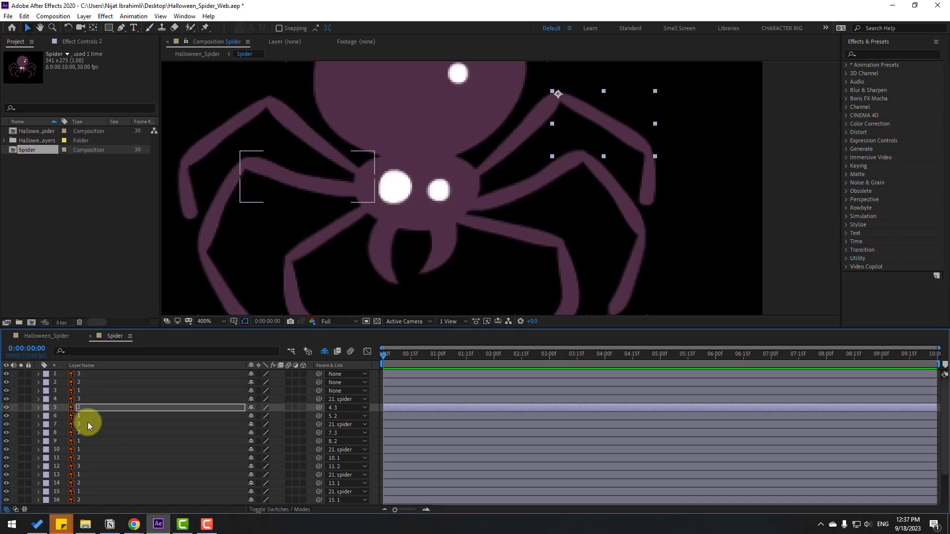
Step: Isolate layer 6 ("1"), move its anchor point to the upper end of the leg tip segment, and turn its solo off
{"action": "left_click", "coordinate": [85, 418]}
{"action": "left_click", "coordinate": [20, 416]}
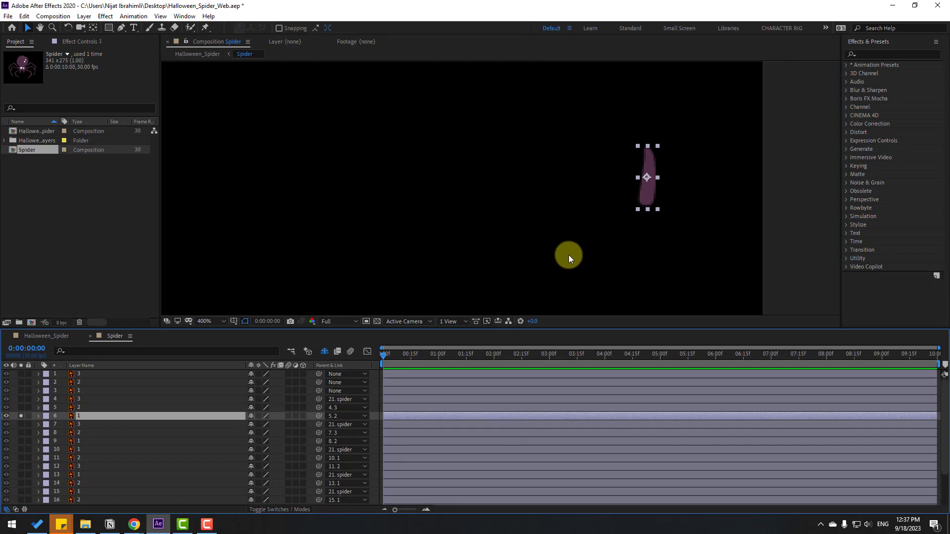
{"action": "key", "text": "y"}
{"action": "left_click_drag", "start_coordinate": [646, 178], "coordinate": [648, 152]}
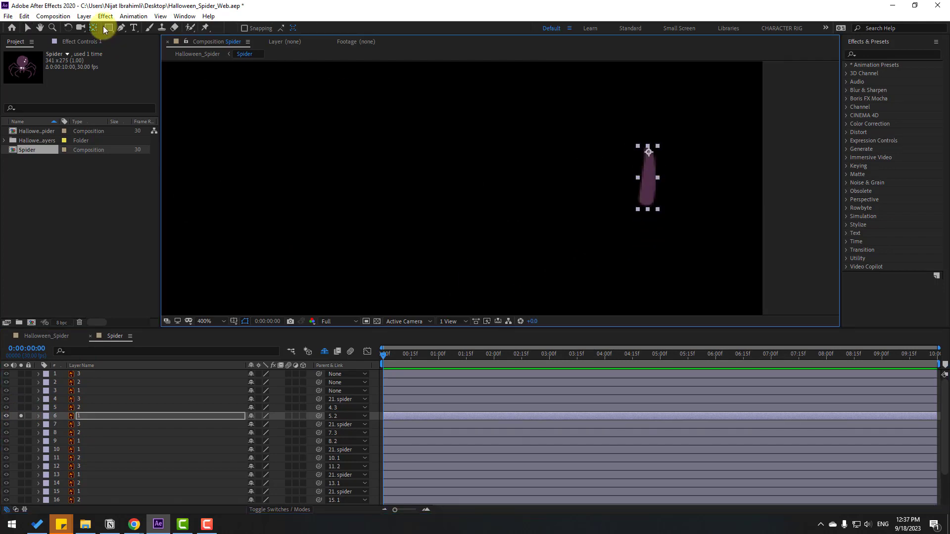
{"action": "left_click", "coordinate": [29, 27]}
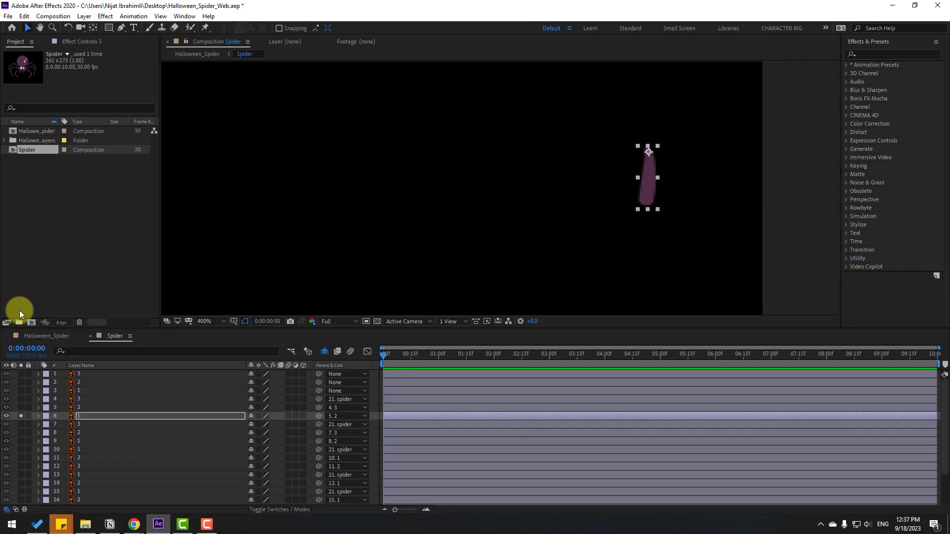
{"action": "left_click", "coordinate": [21, 416]}
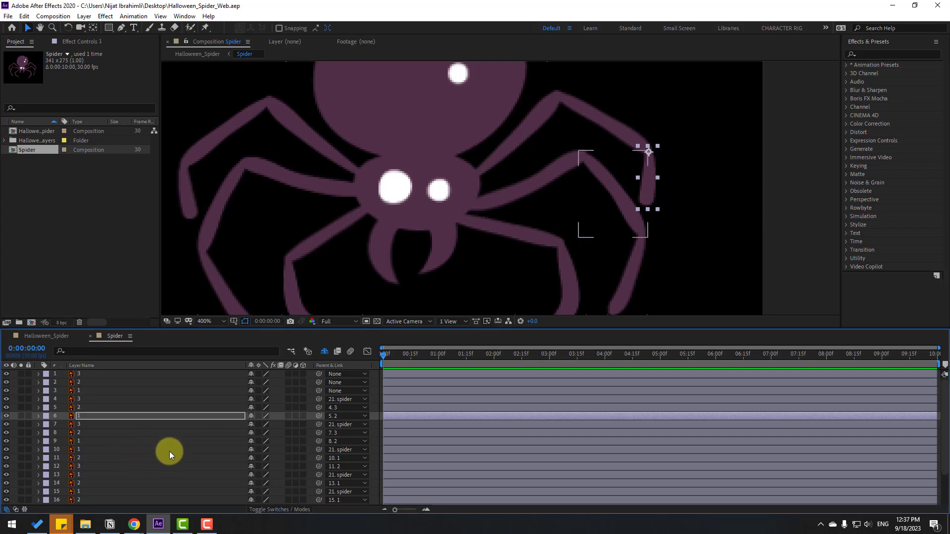
Step: Parent layer 3 ("1") to layer 2 ("2"), and layer 2 to layer 1 ("3")
{"action": "left_click", "coordinate": [78, 391]}
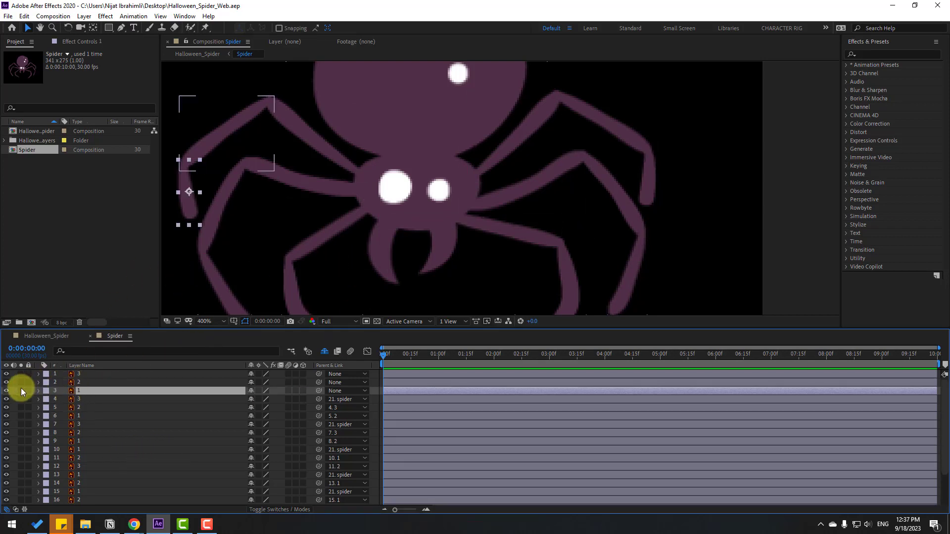
{"action": "left_click_drag", "start_coordinate": [319, 391], "coordinate": [90, 384]}
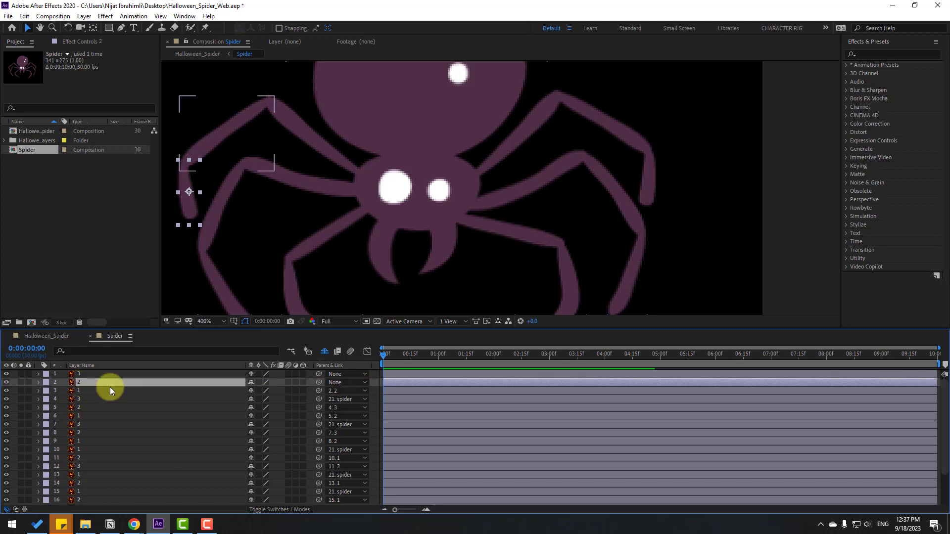
{"action": "left_click_drag", "start_coordinate": [319, 383], "coordinate": [75, 375]}
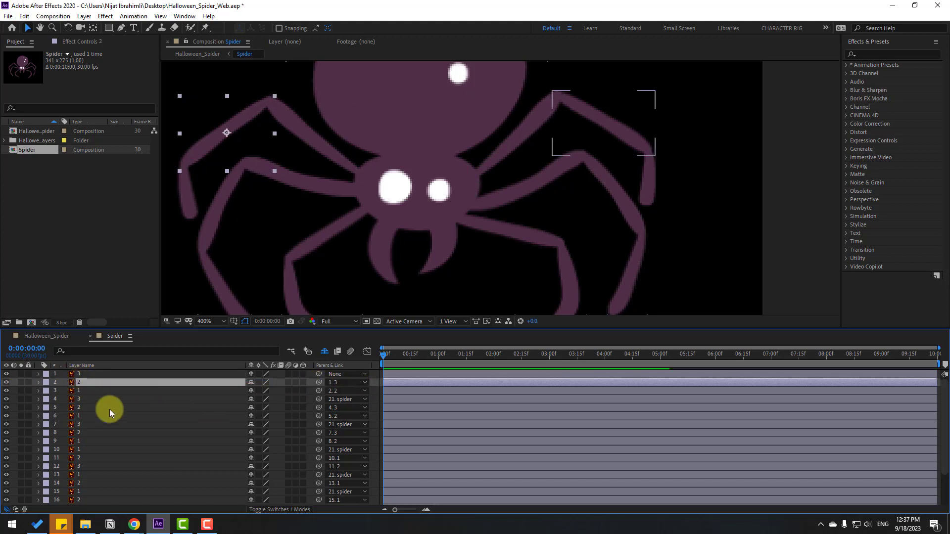
Step: Isolate layer 3 ("1"), move its anchor point to the segment's upper end at the joint, and turn its solo off
{"action": "left_click", "coordinate": [80, 391]}
{"action": "left_click", "coordinate": [20, 390]}
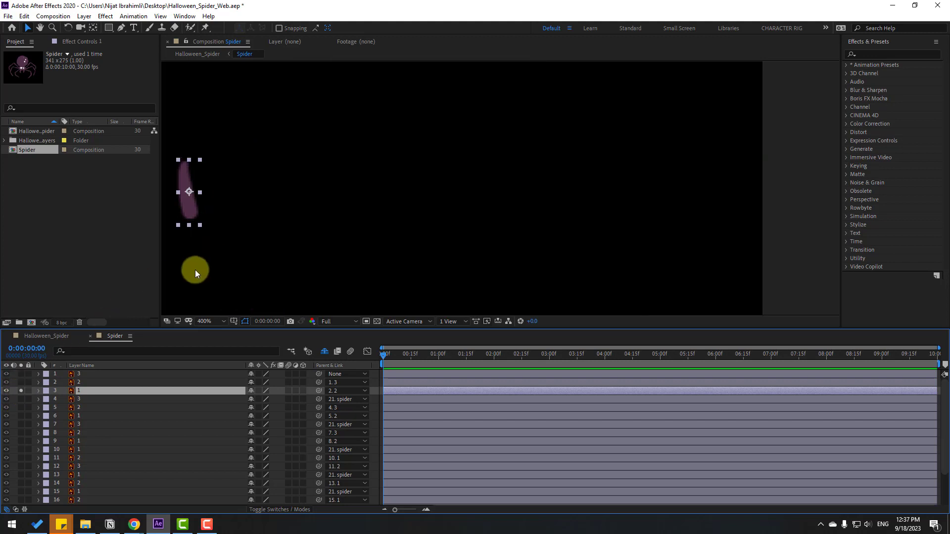
{"action": "key", "text": "y"}
{"action": "left_click_drag", "start_coordinate": [307, 194], "coordinate": [305, 170]}
{"action": "left_click", "coordinate": [52, 28]}
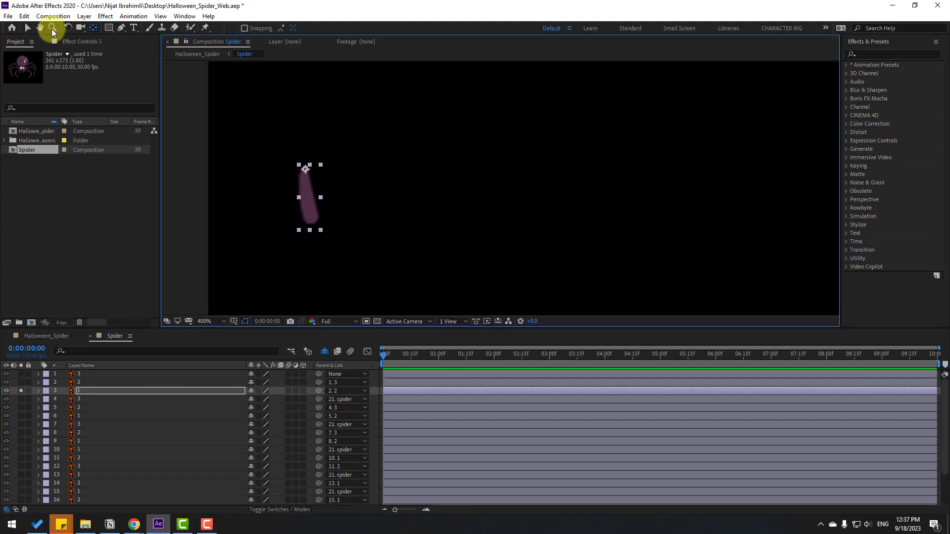
{"action": "left_click", "coordinate": [30, 29]}
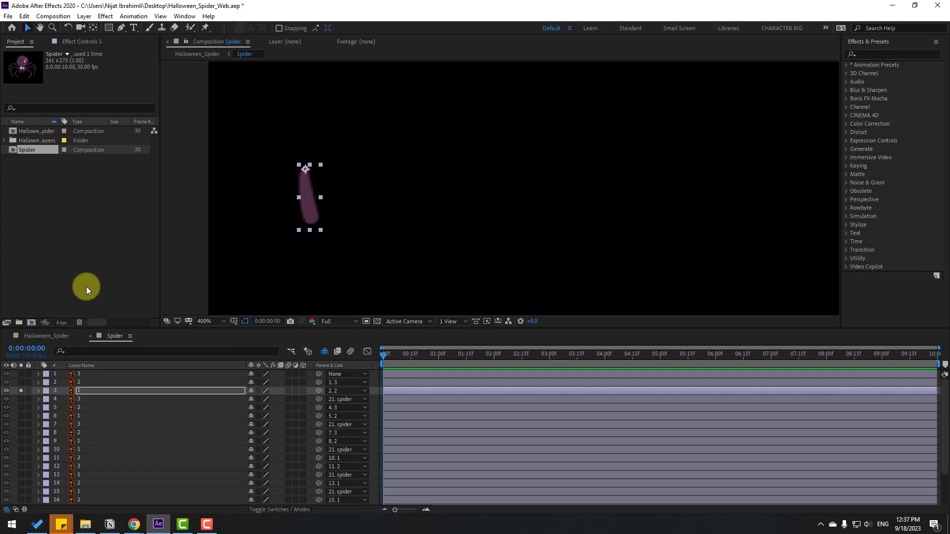
{"action": "left_click", "coordinate": [21, 391]}
Step: Isolate layer 2 ("2"), move its anchor point to the upper joint where it meets layer 1, and turn its solo off
{"action": "left_click", "coordinate": [91, 383]}
{"action": "left_click", "coordinate": [21, 381]}
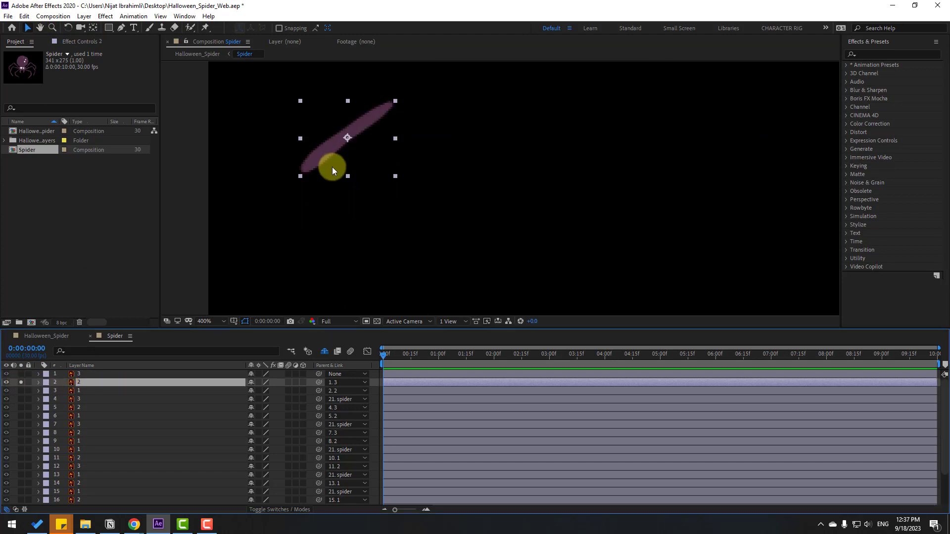
{"action": "key", "text": "y"}
{"action": "left_click_drag", "start_coordinate": [347, 137], "coordinate": [392, 104]}
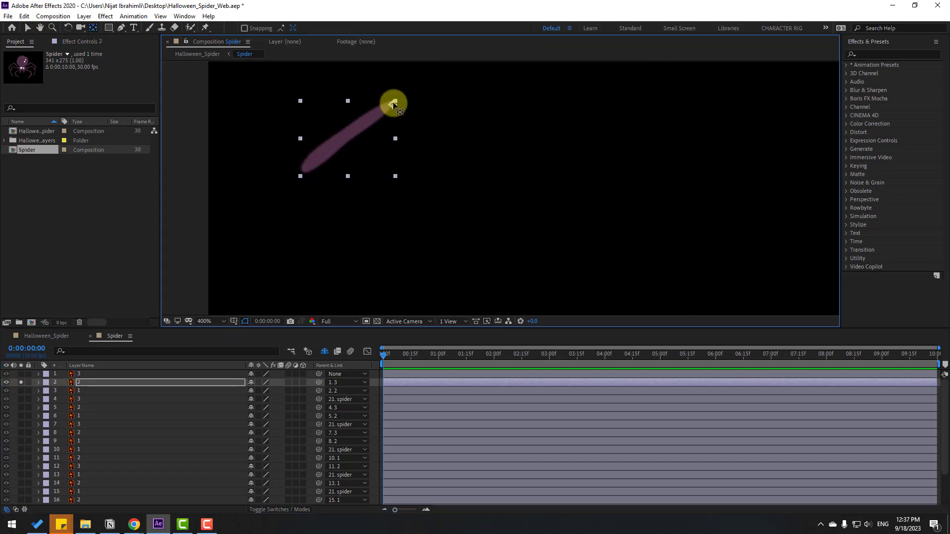
{"action": "left_click", "coordinate": [27, 27]}
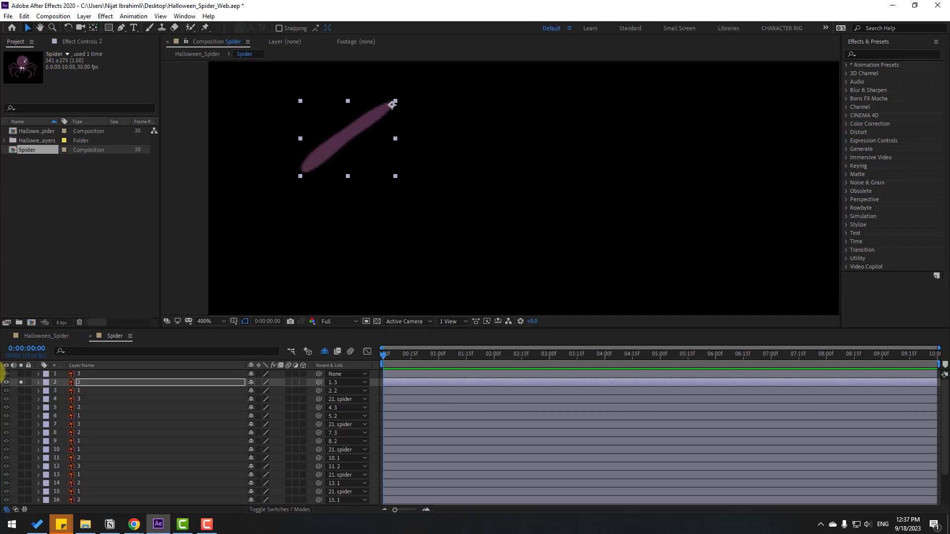
{"action": "left_click", "coordinate": [20, 382]}
Step: Isolate layer 1 ("3"), move its anchor point to the body end of the leg segment, and turn its solo off
{"action": "left_click", "coordinate": [78, 374]}
{"action": "left_click", "coordinate": [21, 374]}
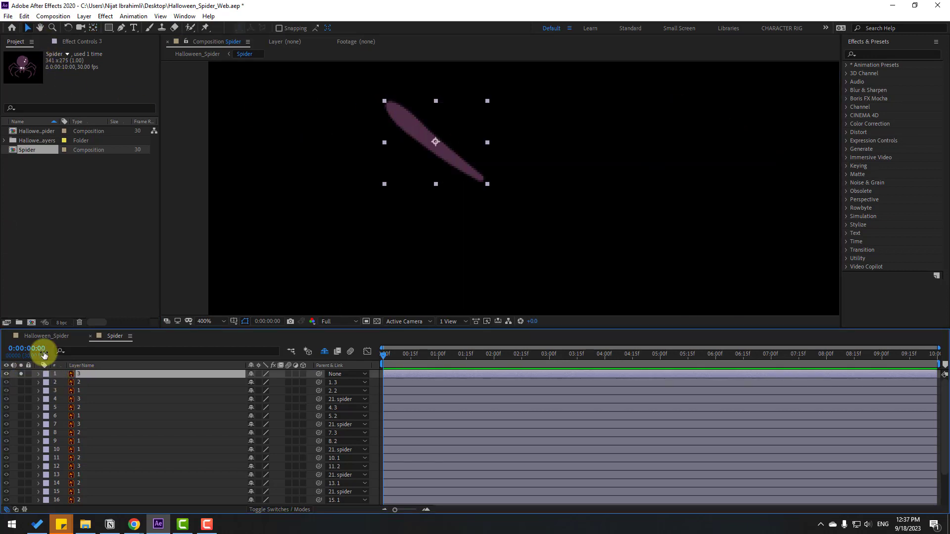
{"action": "key", "text": "y"}
{"action": "left_click_drag", "start_coordinate": [434, 143], "coordinate": [480, 177]}
{"action": "left_click", "coordinate": [28, 27]}
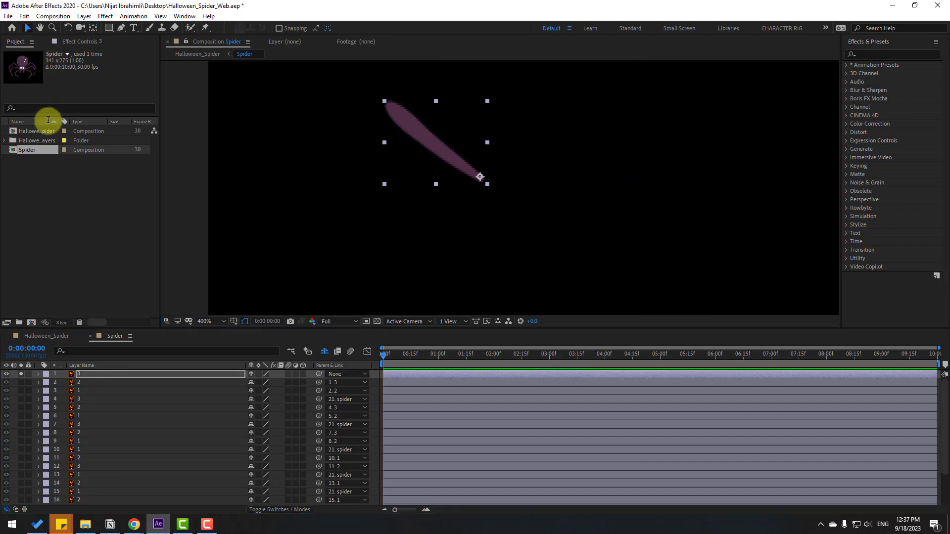
{"action": "left_click", "coordinate": [21, 374]}
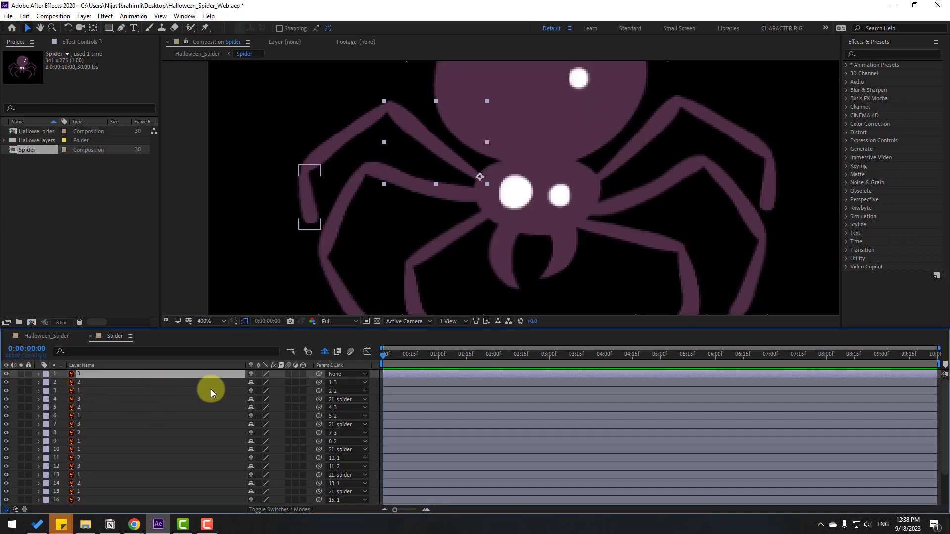
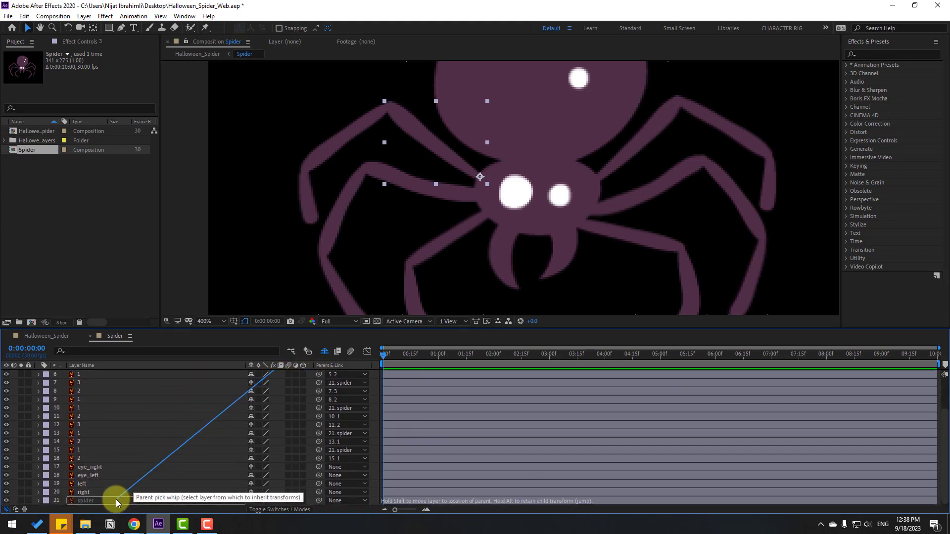
Step: Parent the base segment of the spider's upper-left leg to the spider layer
{"action": "left_click", "coordinate": [91, 500]}
{"action": "scroll", "coordinate": [588, 178], "scroll_direction": "down", "scroll_amount": 2}
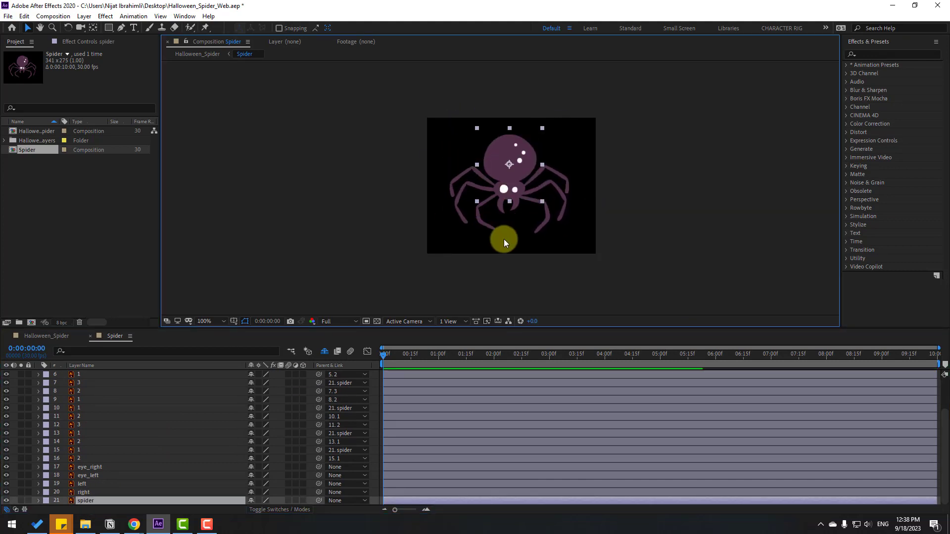
{"action": "scroll", "coordinate": [503, 236], "scroll_direction": "up", "scroll_amount": 2}
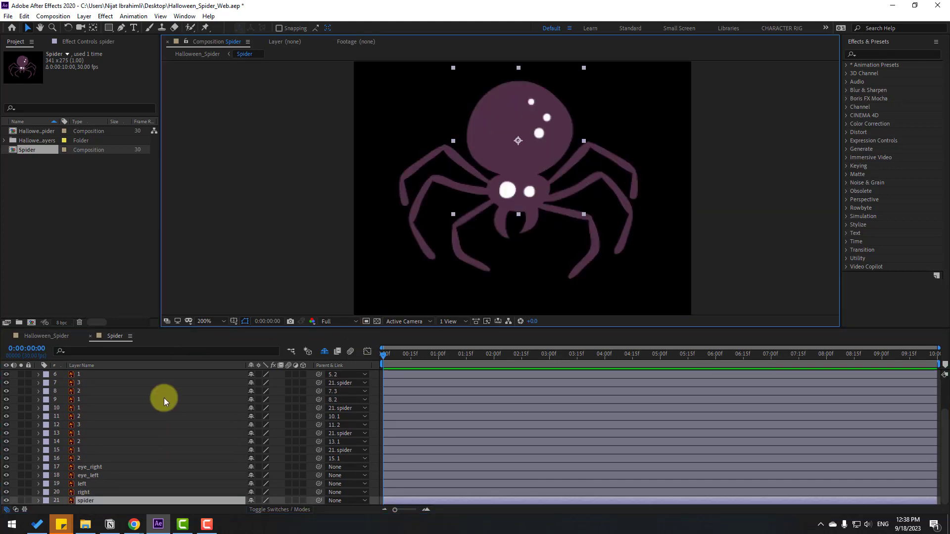
Step: Parent the eye_right, eye_left, left and right layers to the spider layer
{"action": "left_click", "coordinate": [100, 466]}
{"action": "left_click", "coordinate": [94, 476], "text": "ctrl"}
{"action": "left_click_drag", "start_coordinate": [319, 468], "coordinate": [87, 500]}
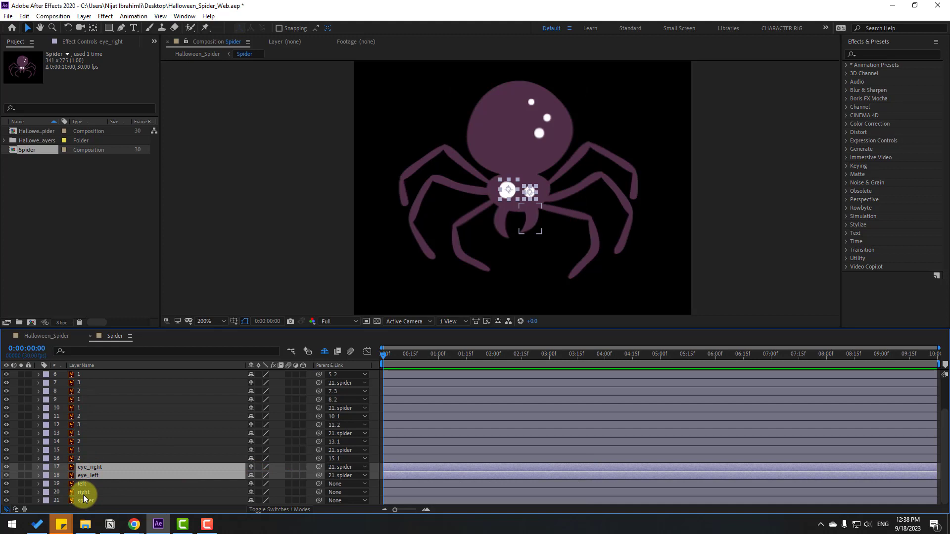
{"action": "left_click", "coordinate": [82, 492]}
{"action": "left_click", "coordinate": [84, 483], "text": "ctrl"}
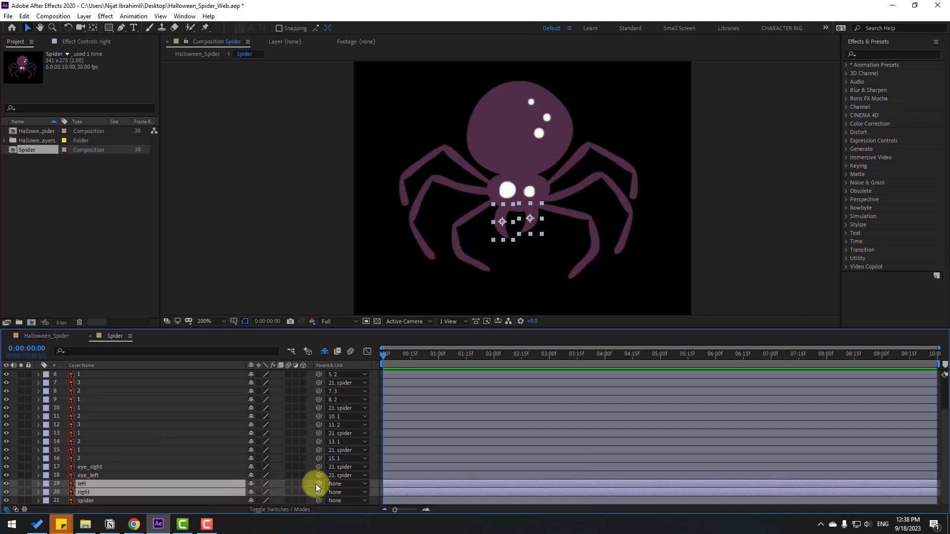
{"action": "left_click_drag", "start_coordinate": [318, 485], "coordinate": [87, 499]}
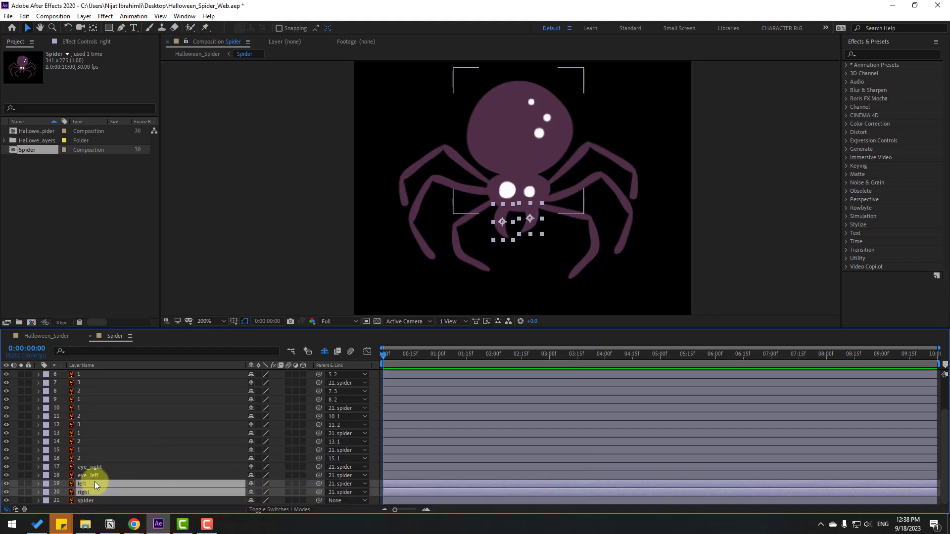
Step: Solo the left fang layer and move its anchor point to the fang's upper end, where it joins the head
{"action": "left_click", "coordinate": [85, 484]}
{"action": "scroll", "coordinate": [480, 256], "scroll_direction": "up", "scroll_amount": 3}
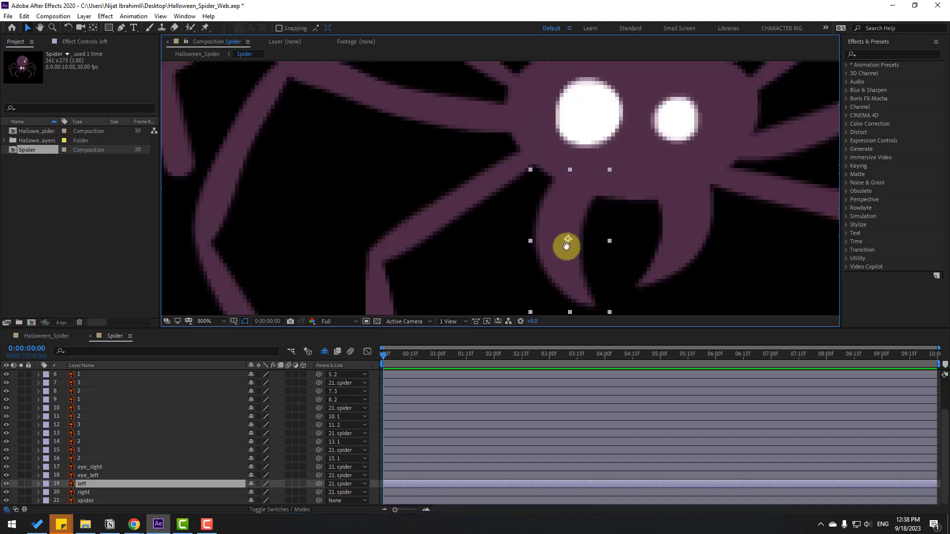
{"action": "left_click_drag", "start_coordinate": [577, 248], "coordinate": [503, 235]}
{"action": "left_click", "coordinate": [20, 483]}
{"action": "left_click", "coordinate": [92, 28]}
{"action": "left_click_drag", "start_coordinate": [495, 226], "coordinate": [503, 165]}
{"action": "left_click", "coordinate": [28, 28]}
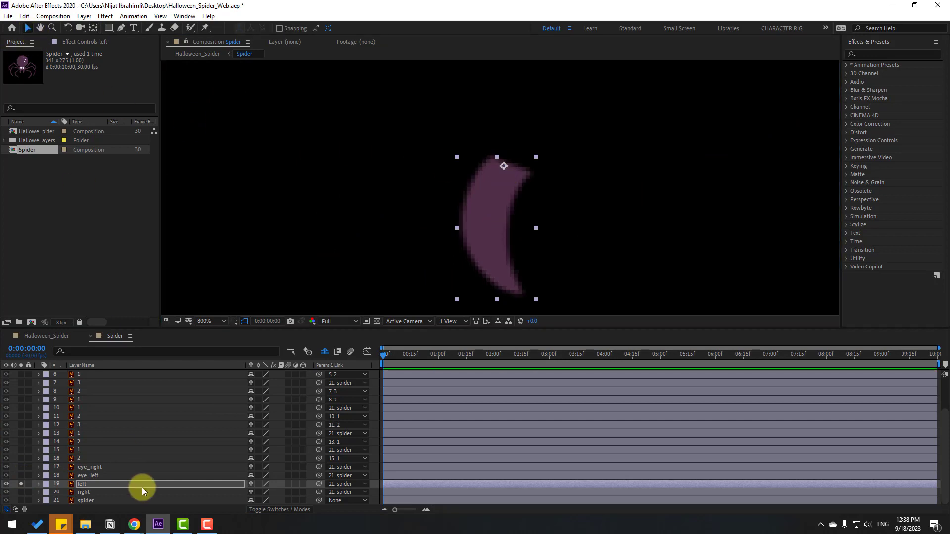
Step: Solo the right fang layer, move its anchor point to the fang's upper end, and turn off the solo on both fangs
{"action": "left_click", "coordinate": [82, 492]}
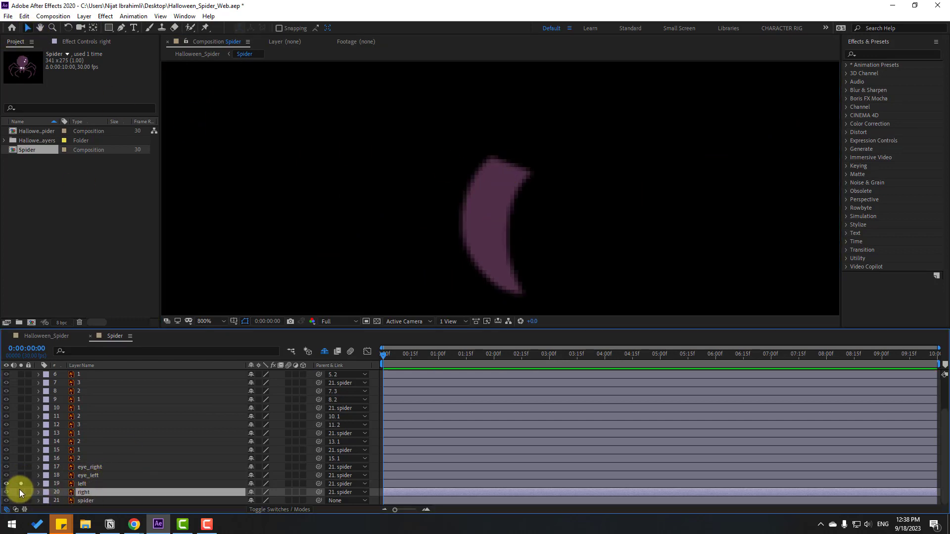
{"action": "left_click", "coordinate": [21, 492]}
{"action": "left_click", "coordinate": [93, 28]}
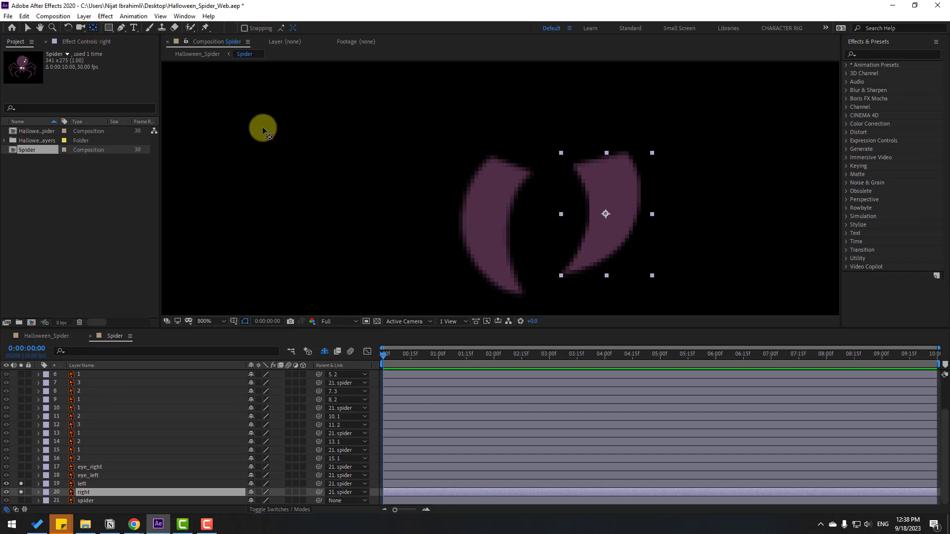
{"action": "left_click_drag", "start_coordinate": [606, 214], "coordinate": [606, 162]}
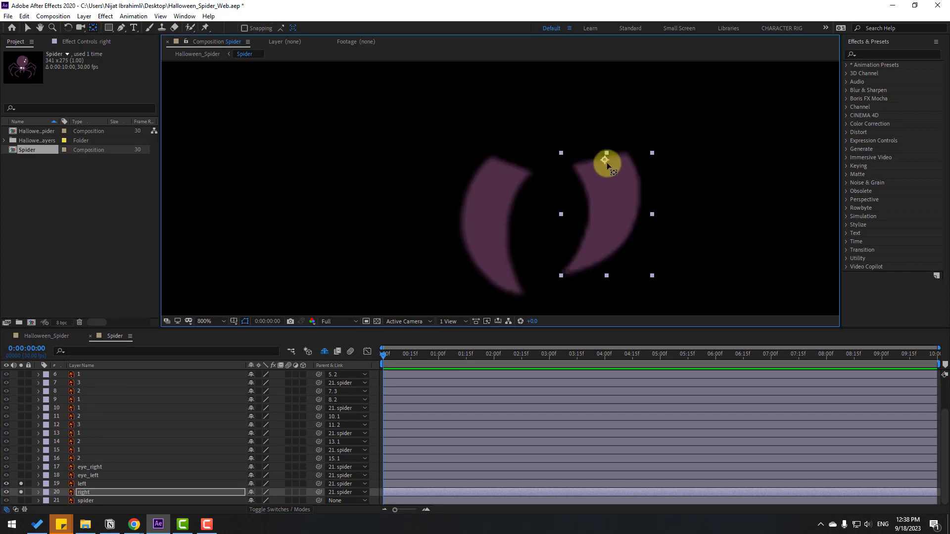
{"action": "left_click", "coordinate": [28, 28]}
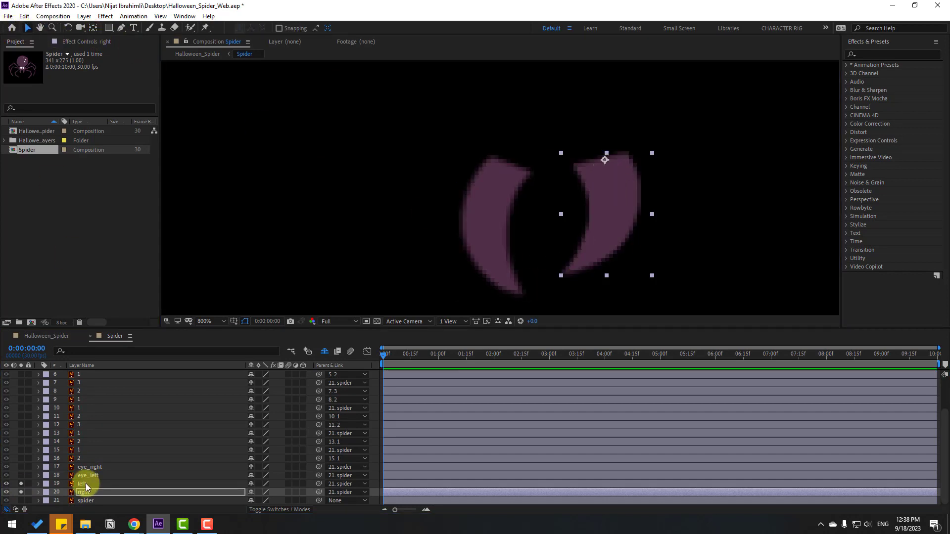
{"action": "left_click", "coordinate": [21, 484]}
Step: Nudge the right fang slightly down and outward, away from the left fang
{"action": "scroll", "coordinate": [569, 198], "scroll_direction": "down", "scroll_amount": 4}
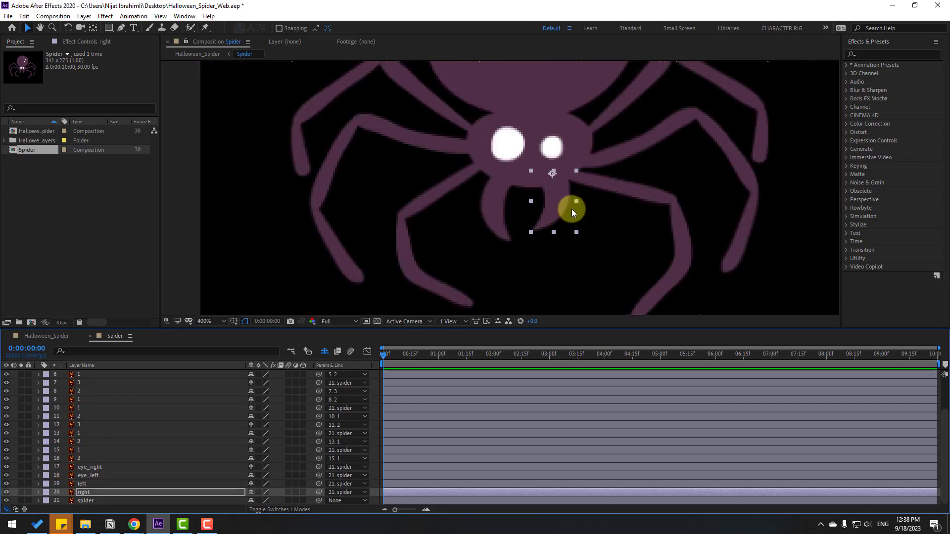
{"action": "scroll", "coordinate": [571, 213], "scroll_direction": "up", "scroll_amount": 4}
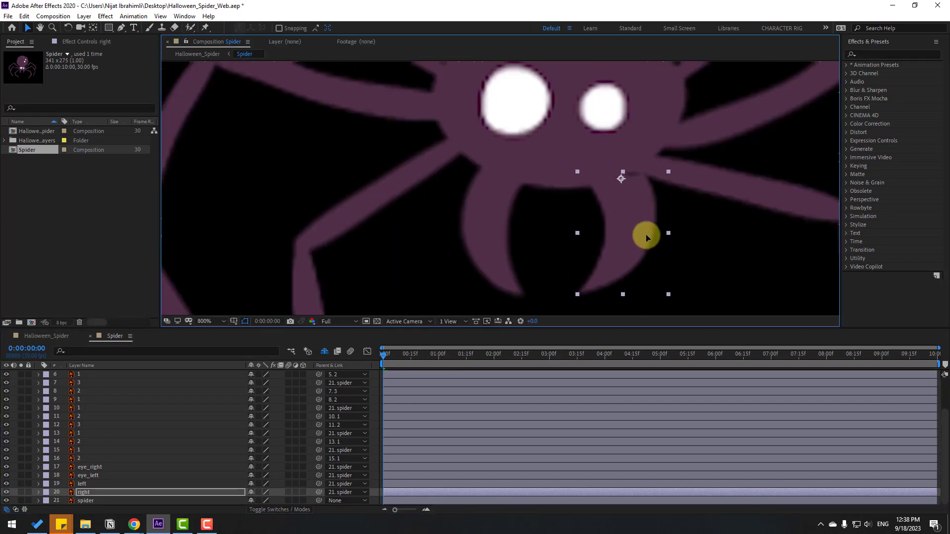
{"action": "left_click", "coordinate": [479, 249]}
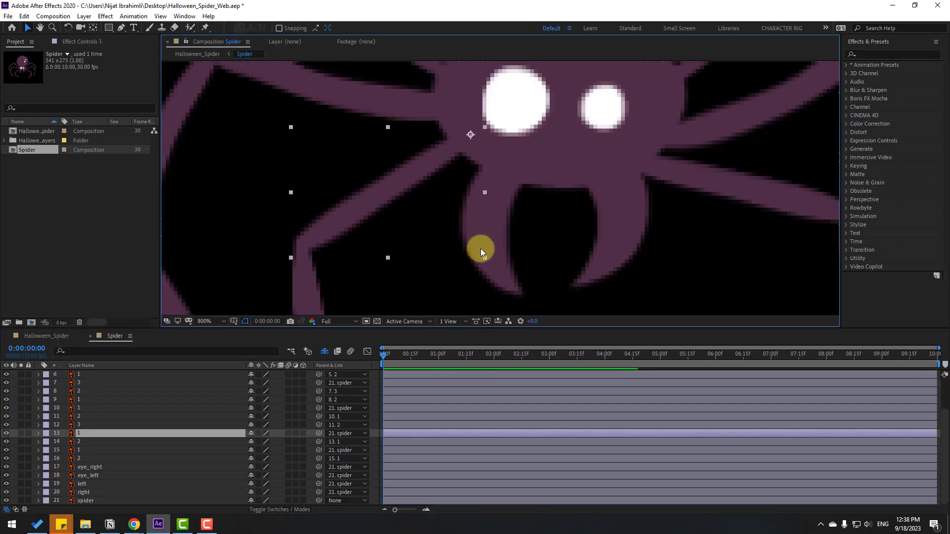
{"action": "left_click", "coordinate": [497, 273]}
{"action": "scroll", "coordinate": [495, 262], "scroll_direction": "down", "scroll_amount": 4}
{"action": "key", "text": "Return"}
Step: Reveal Rotation on the left and right fang layers and add a Rotation keyframe to both at 0:00:00:00
{"action": "left_click", "coordinate": [87, 484]}
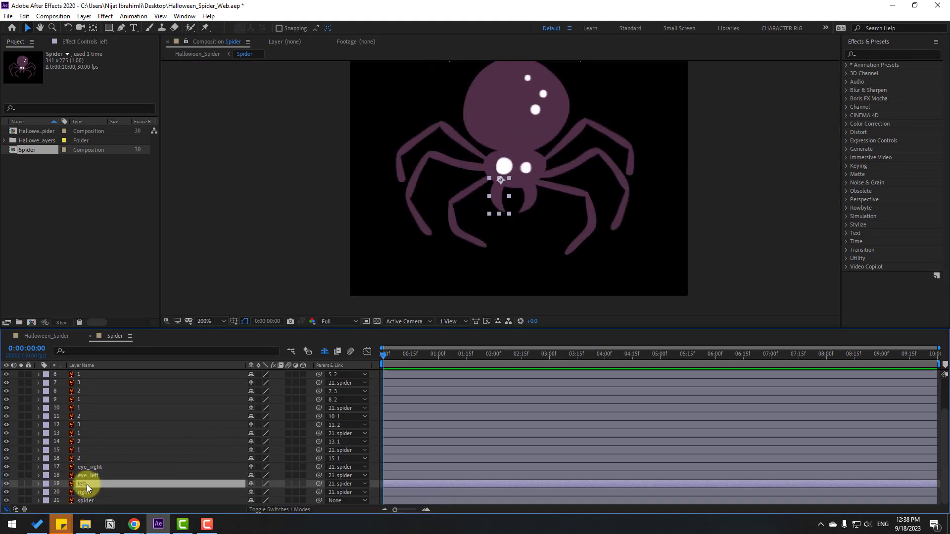
{"action": "left_click", "coordinate": [87, 494], "text": "ctrl"}
{"action": "key", "text": "r"}
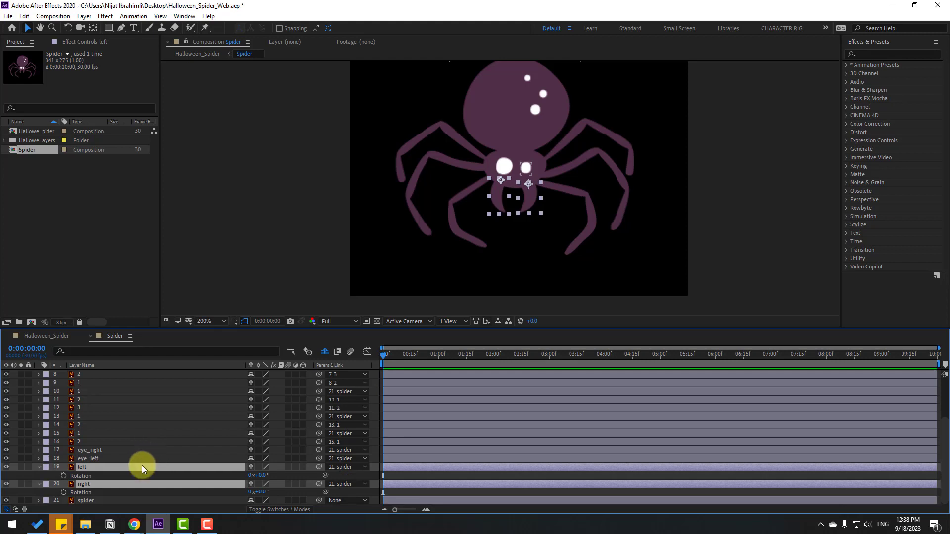
{"action": "left_click", "coordinate": [63, 476]}
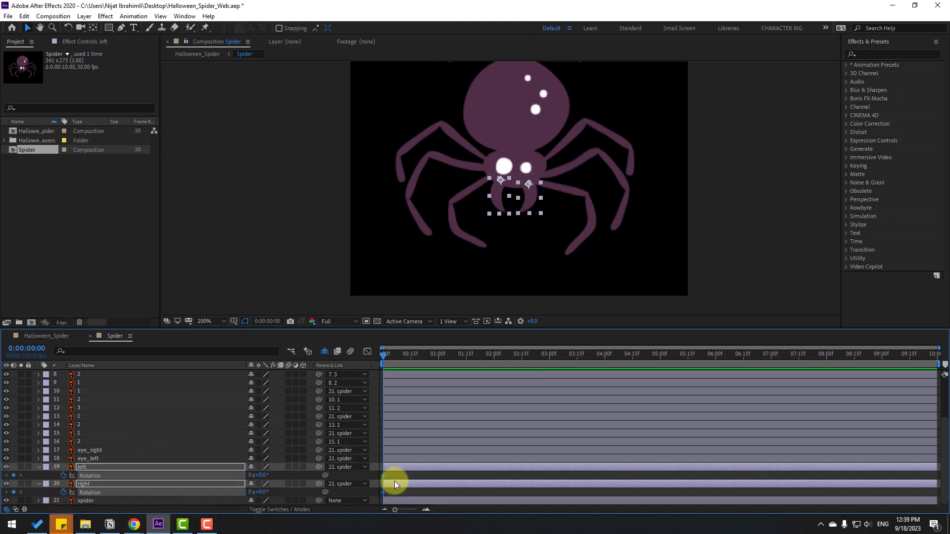
Step: Add Rotation keyframes to both fangs every 10 frames up to 0:00:01:00, ending with left at -12° and right at 2°
{"action": "key", "text": "shift+Page_Down"}
{"action": "left_click", "coordinate": [410, 476]}
{"action": "left_click_drag", "start_coordinate": [262, 476], "coordinate": [271, 494]}
{"action": "key", "text": "shift+Page_Down"}
{"action": "key", "text": "shift+Page_Down"}
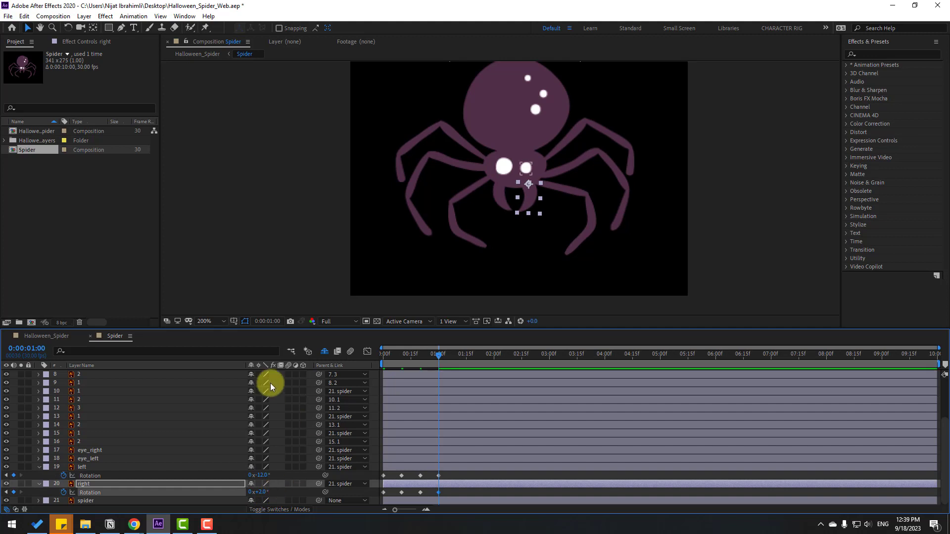
Step: Advance 10 frames to 0:00:01:10, set Rotation to 5° on left and -12° on right, and preview the motion
{"action": "left_click", "coordinate": [260, 322]}
{"action": "type", "text": "+10"}
{"action": "left_click", "coordinate": [482, 280]}
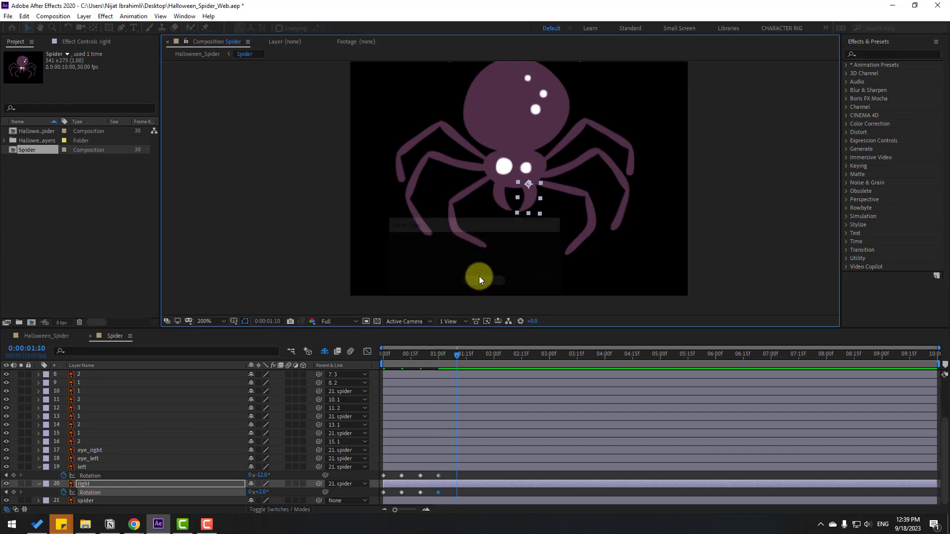
{"action": "mouse_move", "coordinate": [260, 475]}
{"action": "left_mouse_down"}
{"action": "mouse_move", "coordinate": [269, 476]}
{"action": "mouse_move", "coordinate": [250, 491]}
{"action": "left_mouse_up"}
{"action": "left_click", "coordinate": [476, 483]}
{"action": "left_click", "coordinate": [479, 476]}
{"action": "key", "text": "space"}
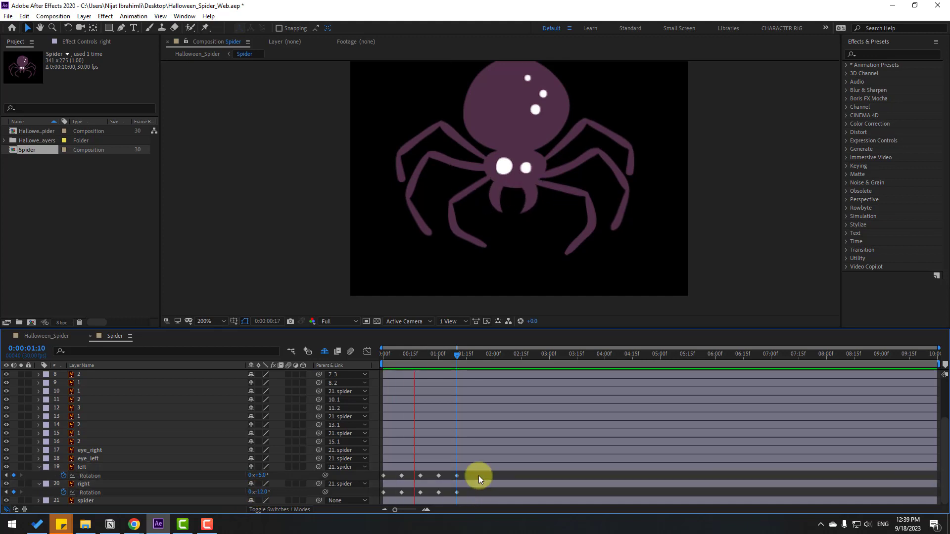
Step: Apply Easy Ease to all Rotation keyframes of both fangs and preview the result
{"action": "left_click_drag", "start_coordinate": [474, 476], "coordinate": [375, 497]}
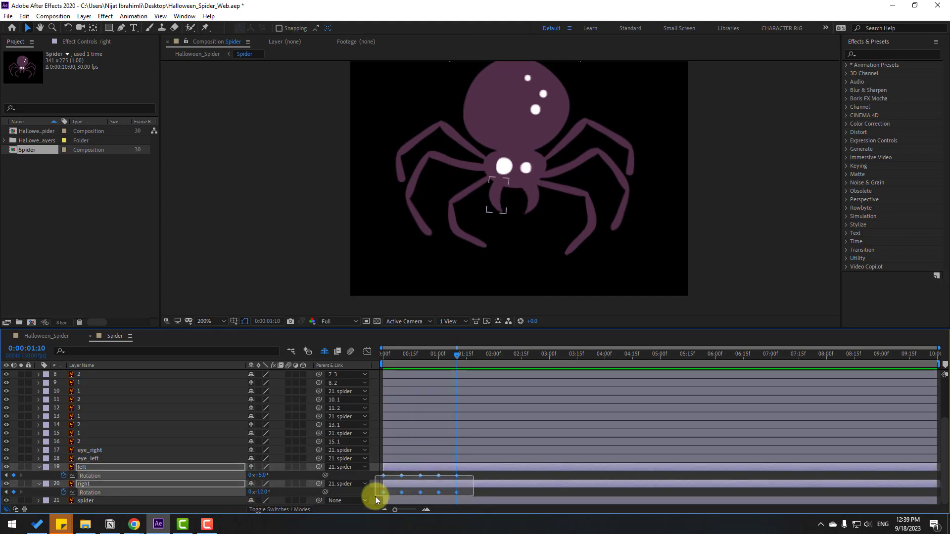
{"action": "right_click", "coordinate": [382, 491]}
{"action": "mouse_move", "coordinate": [402, 489]}
{"action": "left_click", "coordinate": [540, 421]}
{"action": "key", "text": "space"}
Step: Copy the left fang's Rotation keyframes and paste them at 0:00:01:10, 0:00:02:20 and 0:00:04:00
{"action": "left_click", "coordinate": [441, 355]}
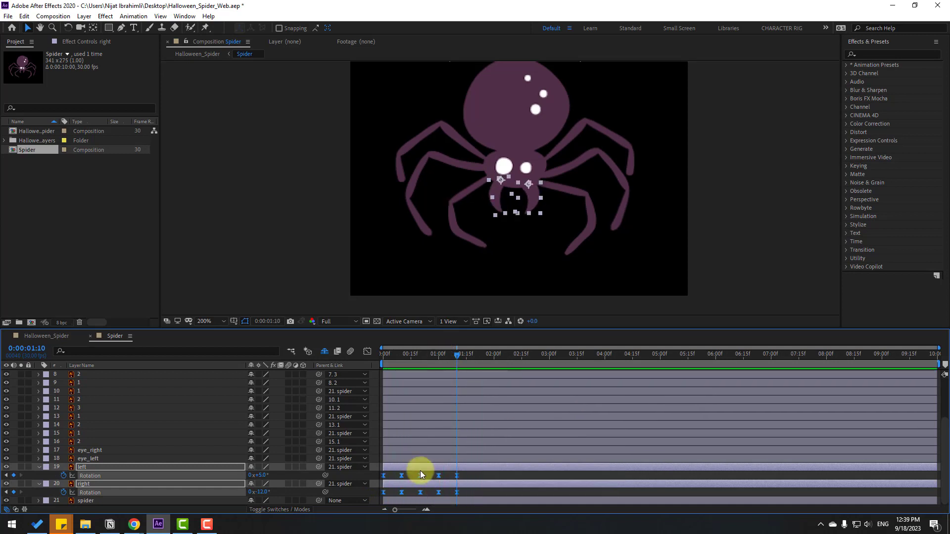
{"action": "left_click", "coordinate": [468, 477]}
{"action": "left_click_drag", "start_coordinate": [411, 476], "coordinate": [372, 480]}
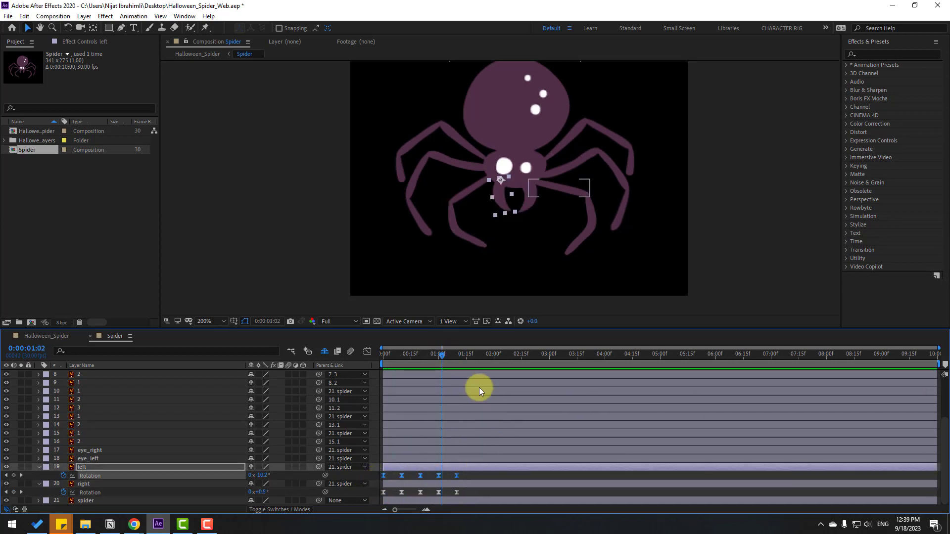
{"action": "left_click", "coordinate": [458, 355]}
{"action": "key", "text": "ctrl+c"}
{"action": "key", "text": "ctrl+v"}
{"action": "left_click", "coordinate": [529, 356]}
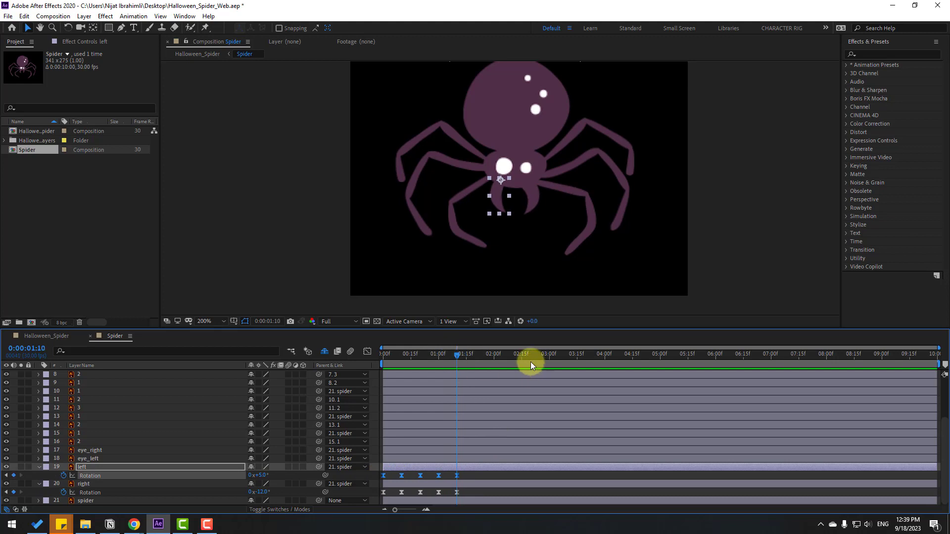
{"action": "left_click_drag", "start_coordinate": [529, 356], "coordinate": [605, 358]}
{"action": "key", "text": "ctrl+v"}
Step: Copy the left fang's whole run of Rotation keyframes and paste it at 0:00:05:10
{"action": "key", "text": "ctrl+v"}
{"action": "left_click_drag", "start_coordinate": [666, 357], "coordinate": [680, 358]}
{"action": "left_click_drag", "start_coordinate": [690, 475], "coordinate": [382, 480]}
{"action": "left_click", "coordinate": [678, 354]}
{"action": "key", "text": "ctrl+c"}
{"action": "key", "text": "ctrl+v"}
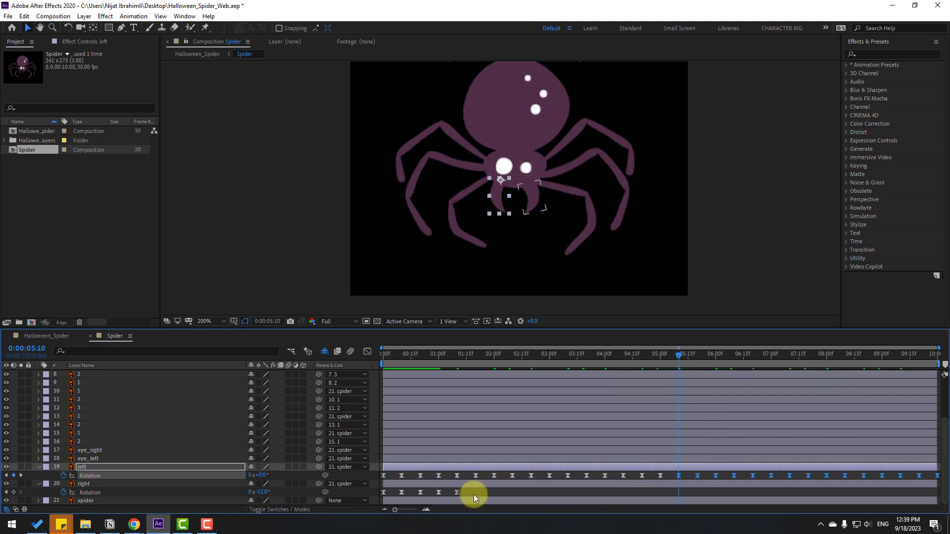
Step: Copy the right fang's Rotation keyframes and paste them at 0:00:01:10, 0:00:02:20 and 0:00:04:00
{"action": "left_click_drag", "start_coordinate": [474, 494], "coordinate": [385, 495]}
{"action": "left_click", "coordinate": [449, 354]}
{"action": "left_click", "coordinate": [456, 354]}
{"action": "key", "text": "ctrl+c"}
{"action": "key", "text": "ctrl+v"}
{"action": "left_click", "coordinate": [532, 359]}
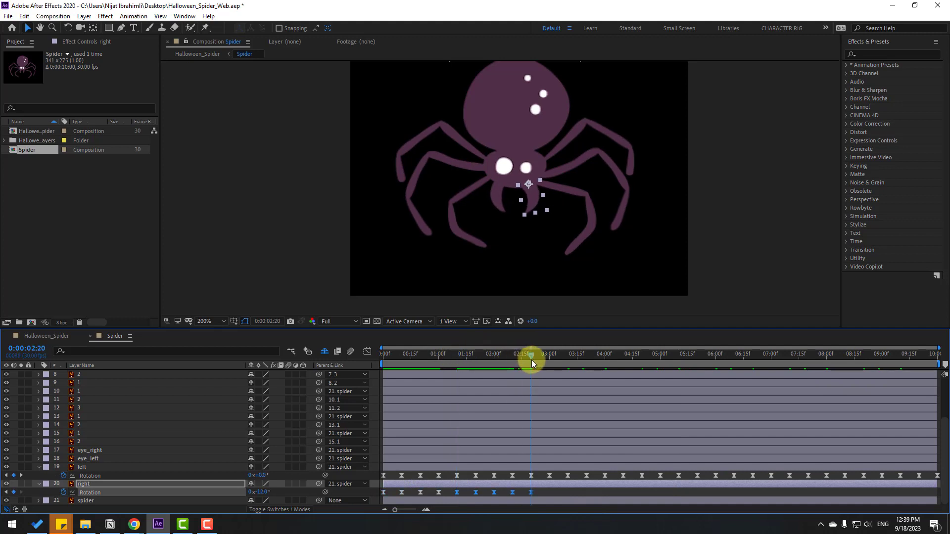
{"action": "key", "text": "ctrl+v"}
{"action": "left_click", "coordinate": [601, 354]}
{"action": "left_click", "coordinate": [604, 354]}
{"action": "key", "text": "ctrl+v"}
Step: Duplicate the right fang's whole run of Rotation keyframes starting at 0:00:05:10
{"action": "left_click_drag", "start_coordinate": [693, 495], "coordinate": [378, 496]}
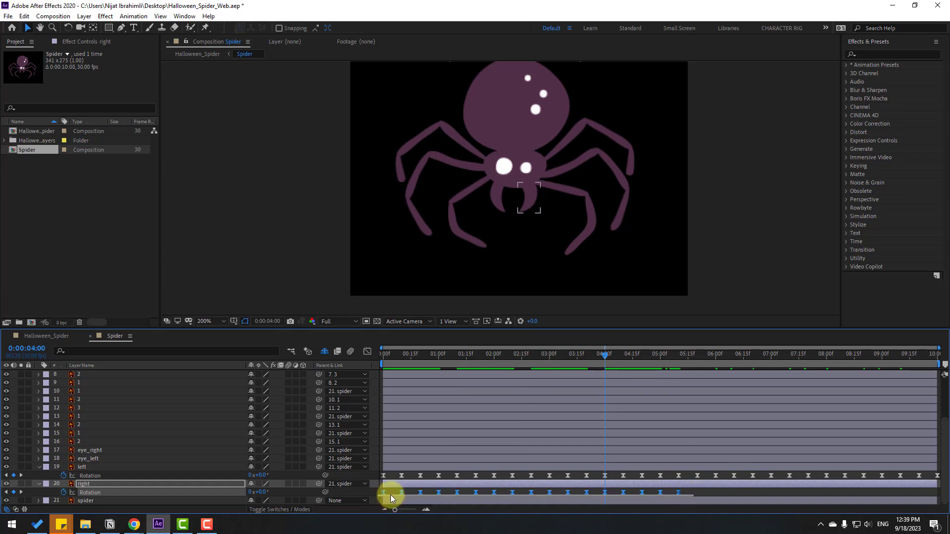
{"action": "left_click_drag", "start_coordinate": [669, 354], "coordinate": [678, 358]}
{"action": "key", "text": "ctrl+v"}
Step: Preview the looping fang animation, return to the first frame, and save the project
{"action": "key", "text": "space"}
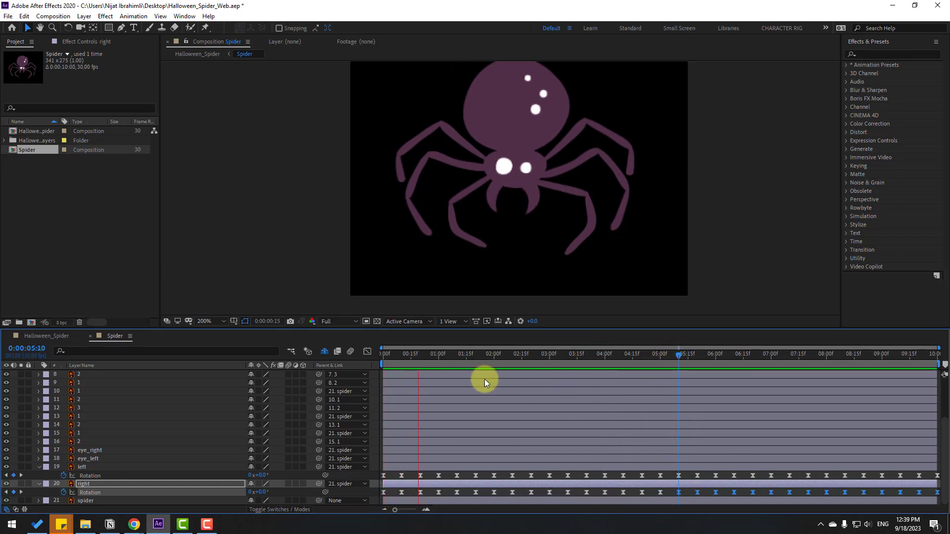
{"action": "left_click_drag", "start_coordinate": [468, 358], "coordinate": [378, 365]}
{"action": "key", "text": "ctrl+s"}
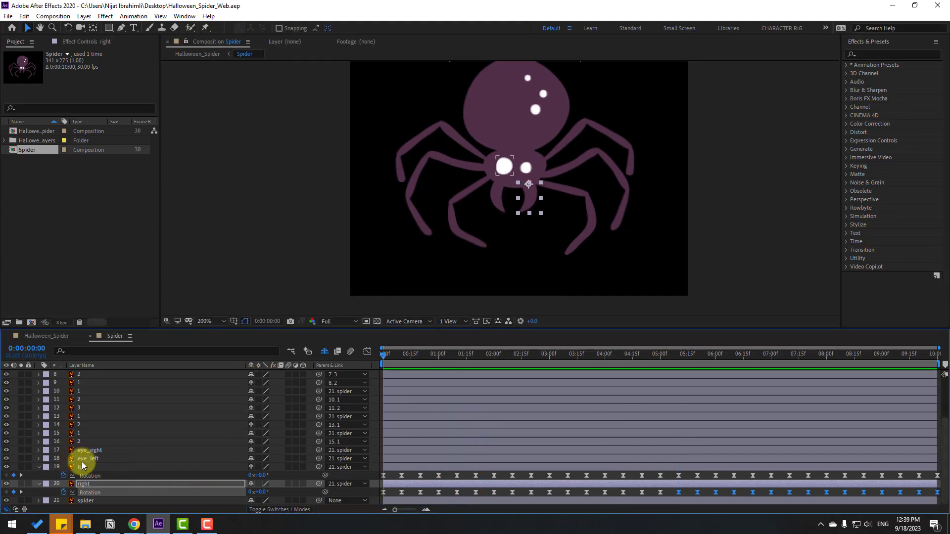
Step: Reveal Scale on the eye_left and eye_right layers and unlink its proportions
{"action": "left_click", "coordinate": [85, 459]}
{"action": "left_click", "coordinate": [89, 450], "text": "shift"}
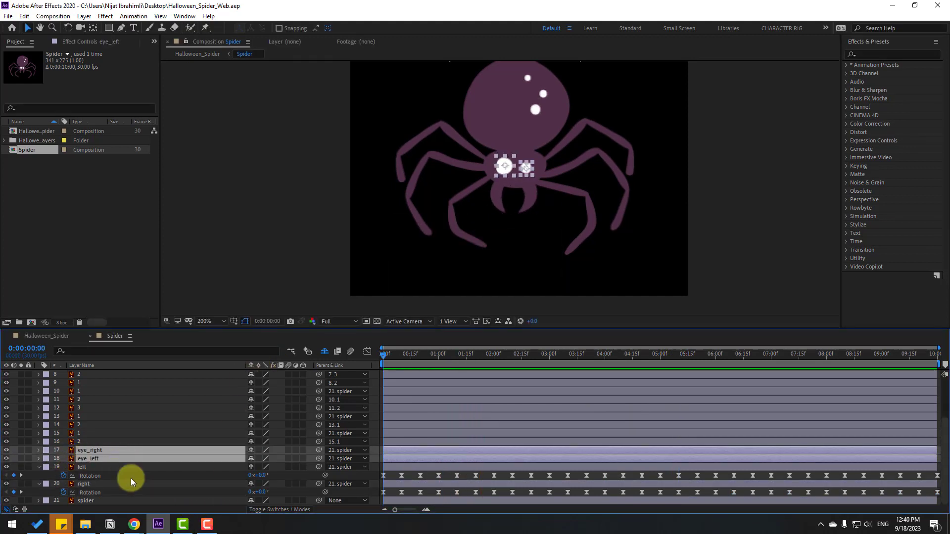
{"action": "key", "text": "s"}
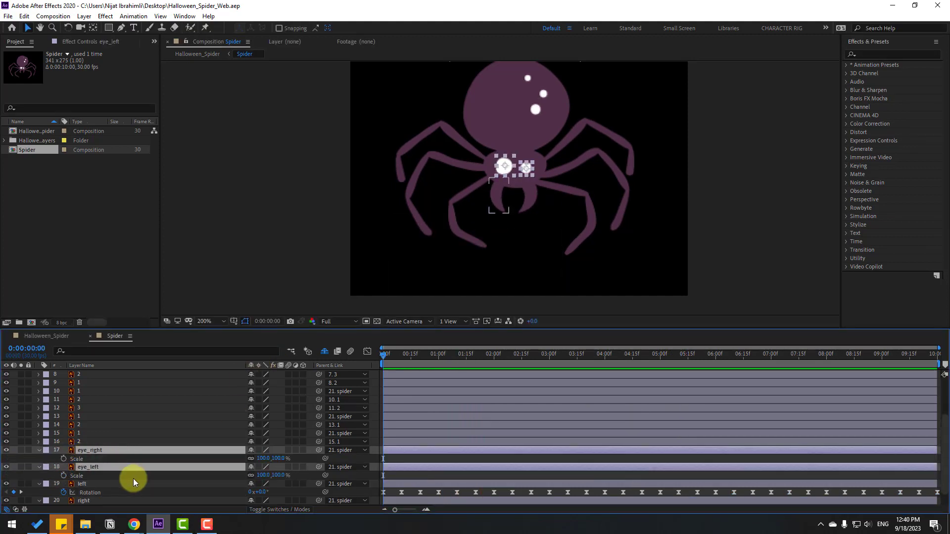
{"action": "left_click", "coordinate": [252, 458]}
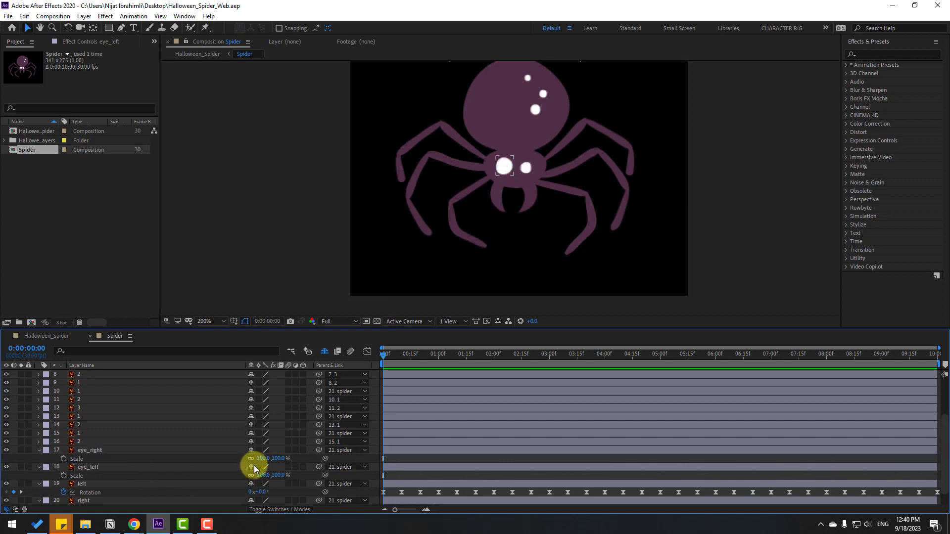
Step: Add a Scale keyframe to eye_right at 0:00:00:00 and set its vertical Scale to 5% at 0:00:00:03
{"action": "left_click", "coordinate": [88, 450]}
{"action": "scroll", "coordinate": [540, 165], "scroll_direction": "up", "scroll_amount": 4}
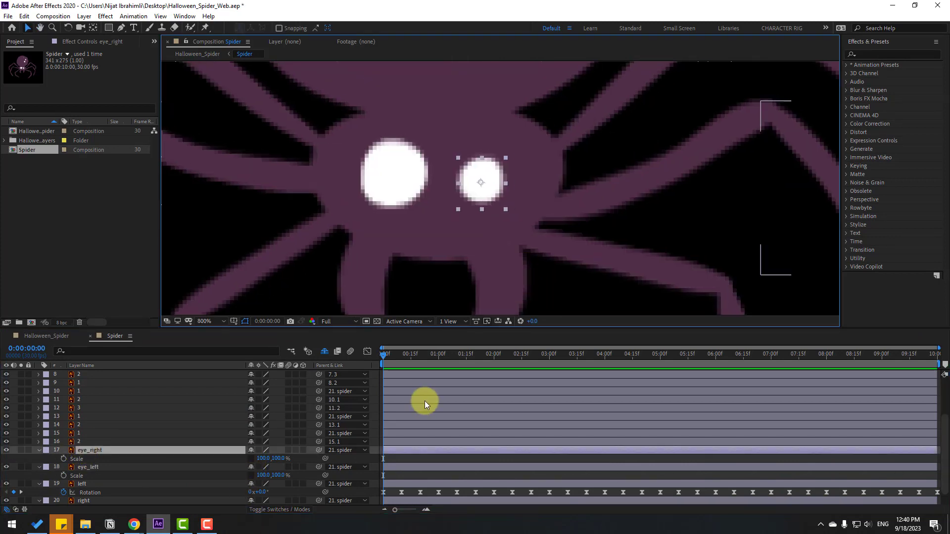
{"action": "left_click", "coordinate": [64, 458]}
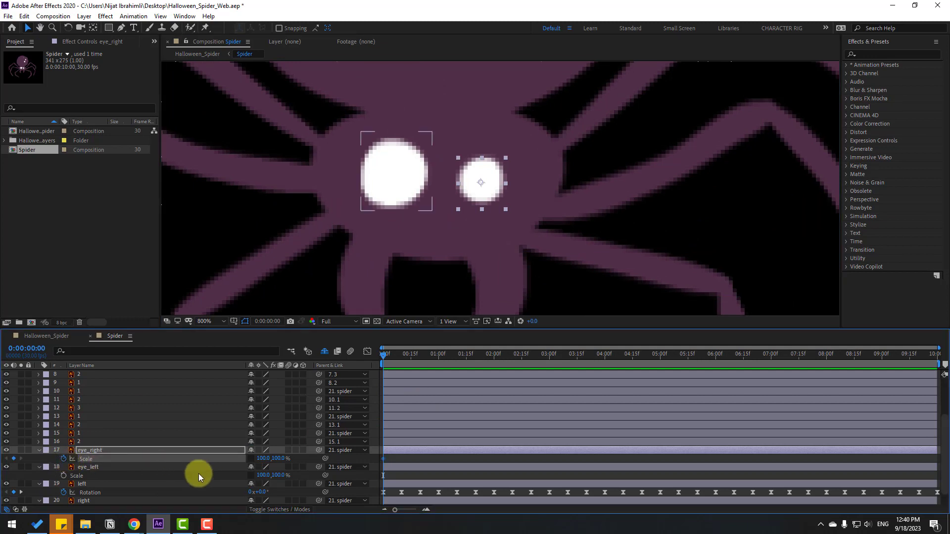
{"action": "key", "text": "Page_Down"}
{"action": "key", "text": "Page_Down"}
{"action": "key", "text": "Page_Down"}
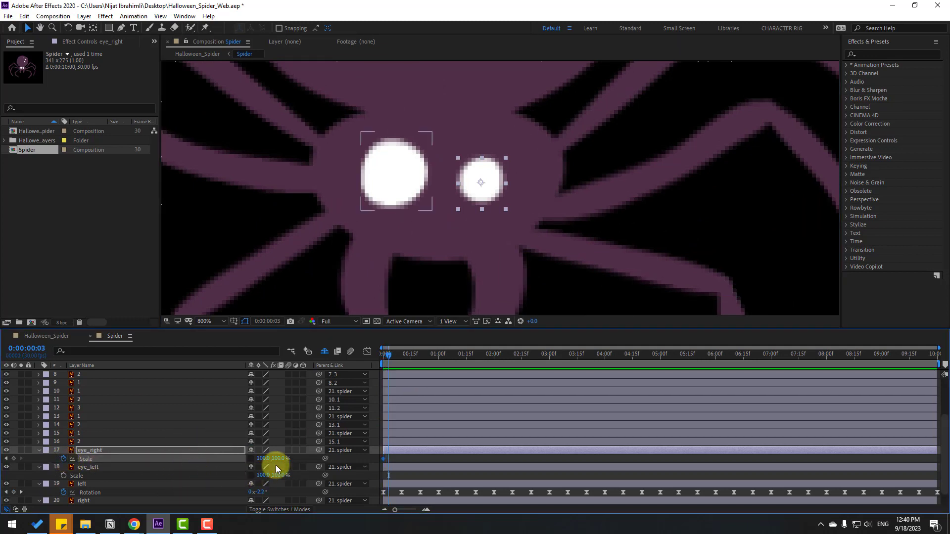
{"action": "mouse_move", "coordinate": [277, 458]}
{"action": "left_mouse_down"}
{"action": "mouse_move", "coordinate": [260, 463]}
{"action": "mouse_move", "coordinate": [275, 456]}
{"action": "mouse_move", "coordinate": [275, 468]}
{"action": "mouse_move", "coordinate": [273, 460]}
{"action": "left_mouse_up"}
Step: Set eye_right's vertical Scale back to 100% at 0:00:00:06
{"action": "key", "text": "Page_Down"}
{"action": "key", "text": "Page_Down"}
{"action": "key", "text": "Page_Down"}
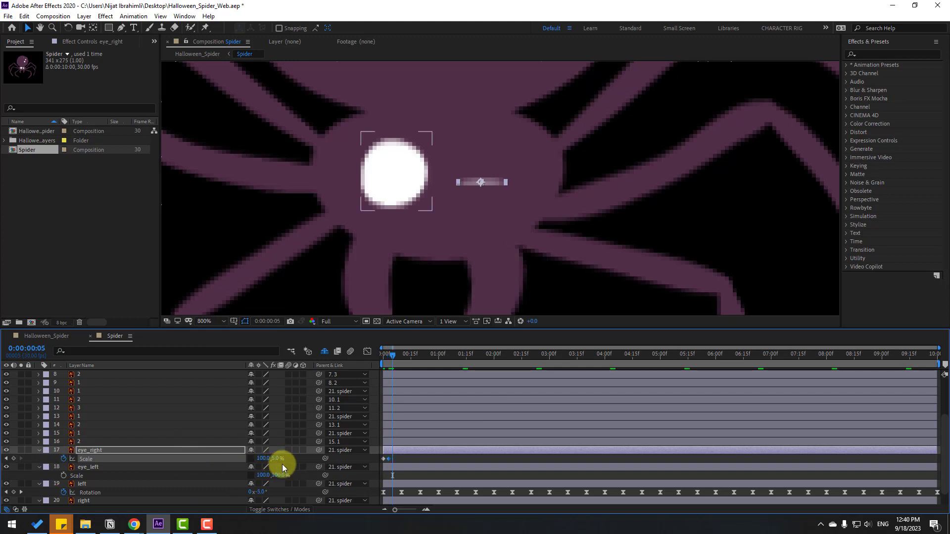
{"action": "left_click", "coordinate": [278, 459]}
{"action": "type", "text": "100"}
{"action": "key", "text": "Return"}
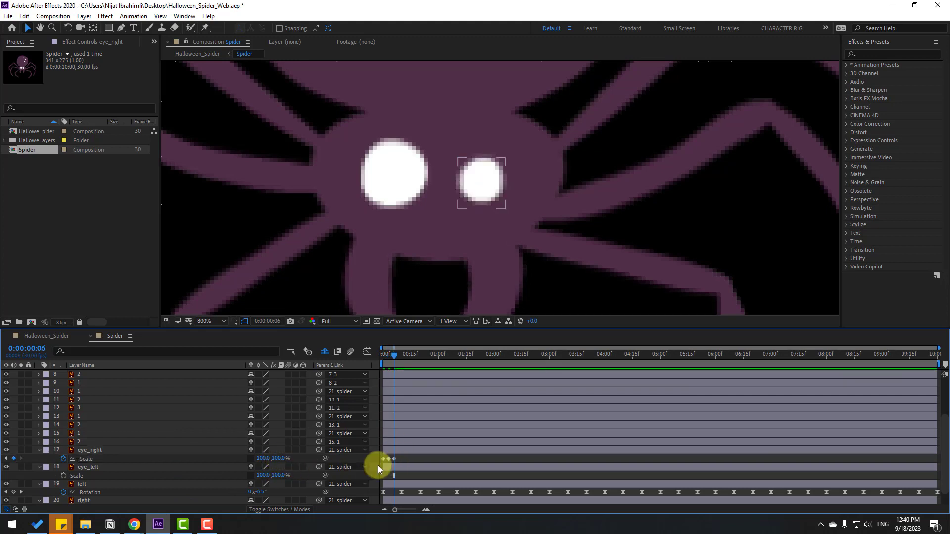
Step: Apply Easy Ease to eye_right's three Scale keyframes, preview the blink, and return to the first frame
{"action": "right_click", "coordinate": [393, 459]}
{"action": "left_click", "coordinate": [540, 385]}
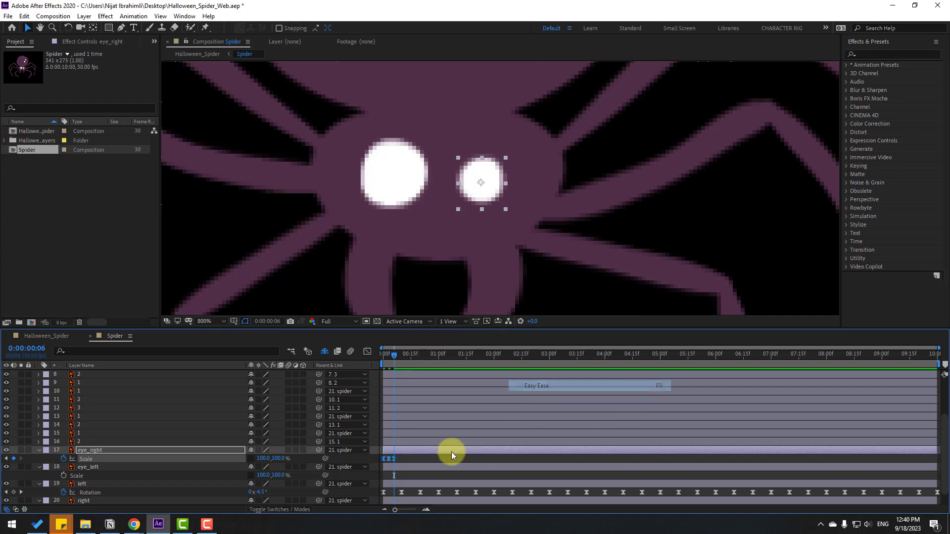
{"action": "key", "text": "space"}
{"action": "left_click_drag", "start_coordinate": [395, 355], "coordinate": [360, 363]}
Step: Add a Scale keyframe to eye_left at 0:00:00:00 and set its vertical Scale to 6% at 0:00:00:03
{"action": "left_click", "coordinate": [99, 468]}
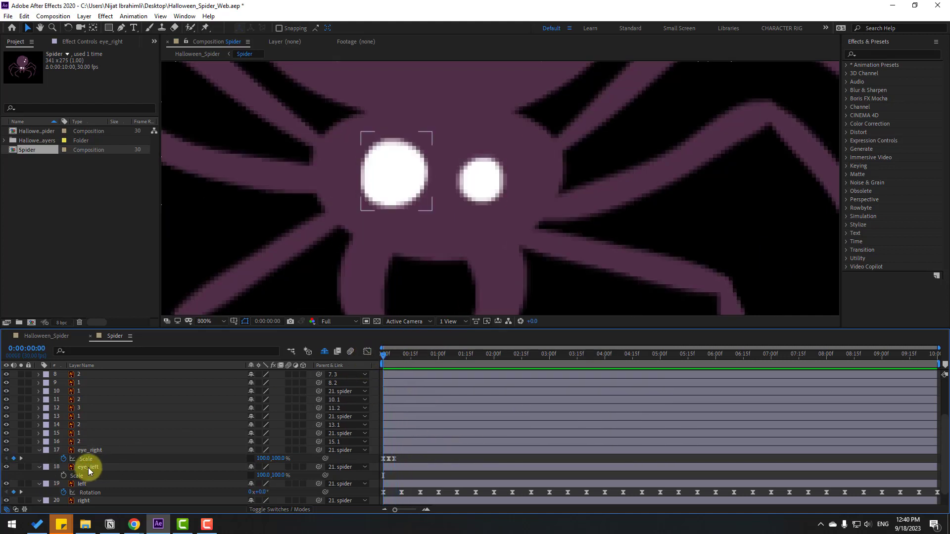
{"action": "left_click", "coordinate": [64, 475]}
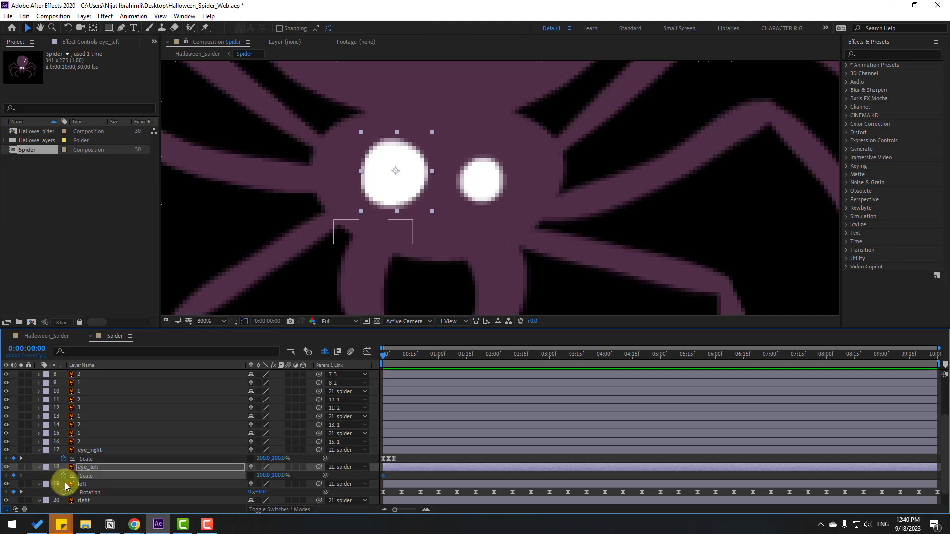
{"action": "key", "text": "Page_Down"}
{"action": "key", "text": "Page_Down"}
{"action": "key", "text": "Page_Down"}
{"action": "left_click_drag", "start_coordinate": [279, 485], "coordinate": [237, 481]}
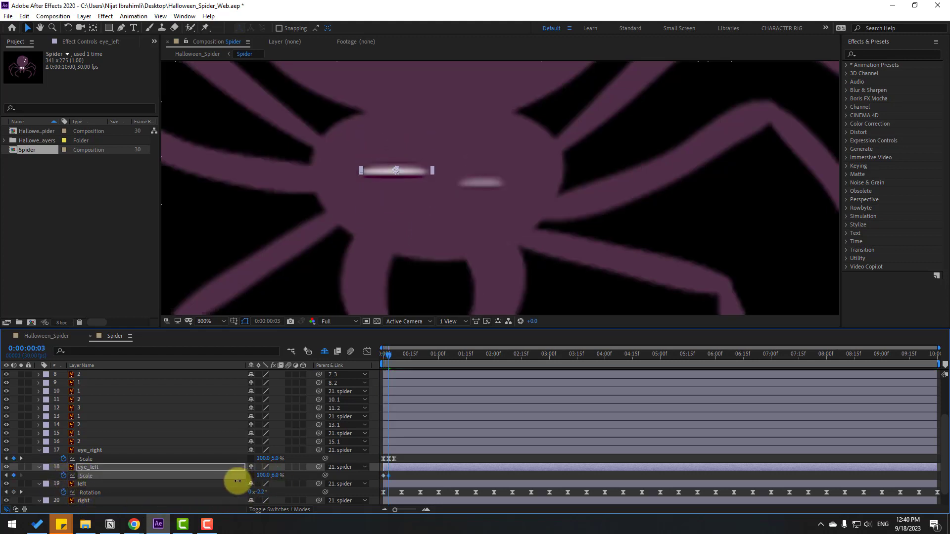
Step: Set eye_left's vertical Scale to 100% at 0:00:00:06
{"action": "key", "text": "Page_Down"}
{"action": "key", "text": "Page_Down"}
{"action": "key", "text": "Page_Down"}
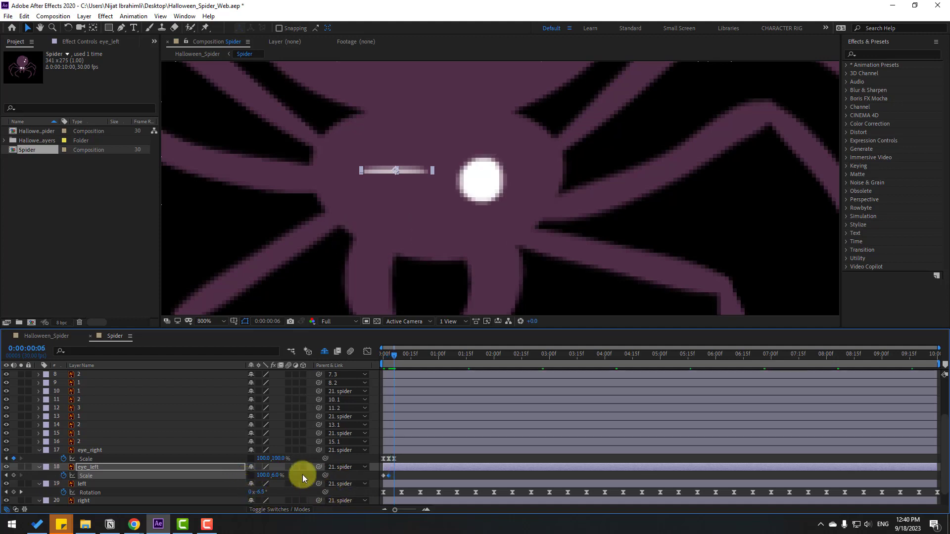
{"action": "left_click", "coordinate": [275, 476]}
{"action": "type", "text": "100"}
{"action": "key", "text": "Return"}
Step: Apply Easy Ease to all three Scale keyframes of eye_left
{"action": "scroll", "coordinate": [438, 222], "scroll_direction": "down", "scroll_amount": 2}
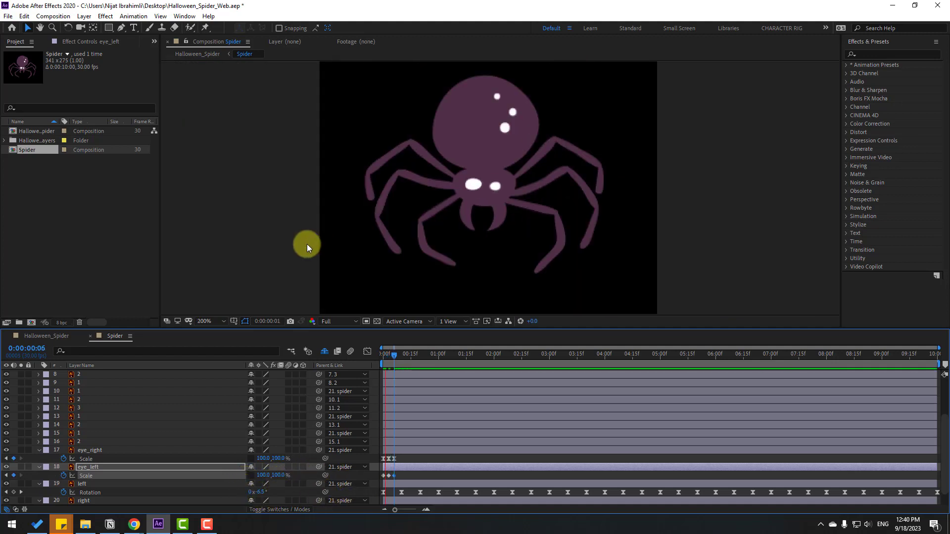
{"action": "key", "text": "period"}
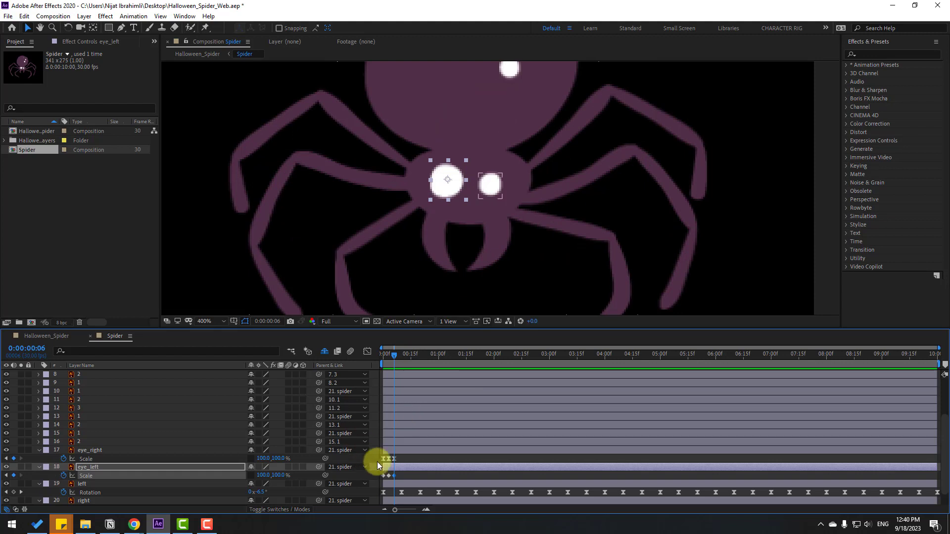
{"action": "right_click", "coordinate": [394, 476]}
{"action": "mouse_move", "coordinate": [403, 468]}
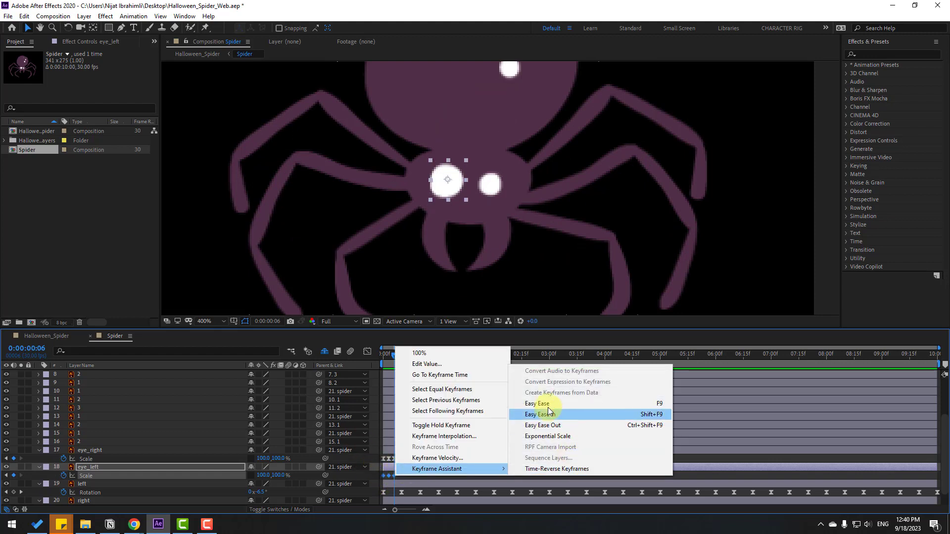
{"action": "left_click", "coordinate": [547, 404]}
Step: Shift both eyes' blink keyframes slightly later and paste copies of eye_right's at intervals from about 0:00:01:05 to 0:00:08:16
{"action": "mouse_move", "coordinate": [404, 462]}
{"action": "left_mouse_down"}
{"action": "mouse_move", "coordinate": [381, 456]}
{"action": "mouse_move", "coordinate": [410, 459]}
{"action": "mouse_move", "coordinate": [380, 473]}
{"action": "mouse_move", "coordinate": [408, 478]}
{"action": "mouse_move", "coordinate": [390, 456]}
{"action": "left_mouse_up"}
{"action": "left_click", "coordinate": [447, 357]}
{"action": "key", "text": "ctrl+v"}
{"action": "left_click", "coordinate": [529, 359]}
{"action": "key", "text": "ctrl+v"}
{"action": "left_click", "coordinate": [583, 360]}
{"action": "key", "text": "ctrl+v"}
{"action": "left_click", "coordinate": [640, 358]}
{"action": "key", "text": "ctrl+v"}
{"action": "left_click_drag", "start_coordinate": [646, 358], "coordinate": [855, 363]}
{"action": "key", "text": "ctrl+v"}
{"action": "key", "text": "ctrl+v"}
{"action": "key", "text": "ctrl+v"}
Step: Paste copies of eye_left's blink keyframes near eye_right's second, third and fourth blinks, from 0:00:01:05 to 0:00:03:18
{"action": "left_click_drag", "start_coordinate": [420, 473], "coordinate": [390, 479]}
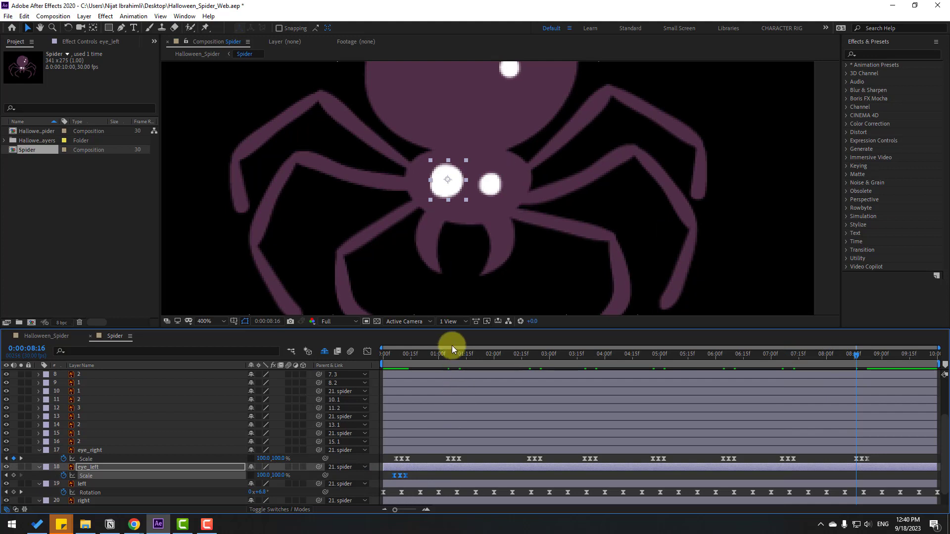
{"action": "left_click", "coordinate": [445, 358]}
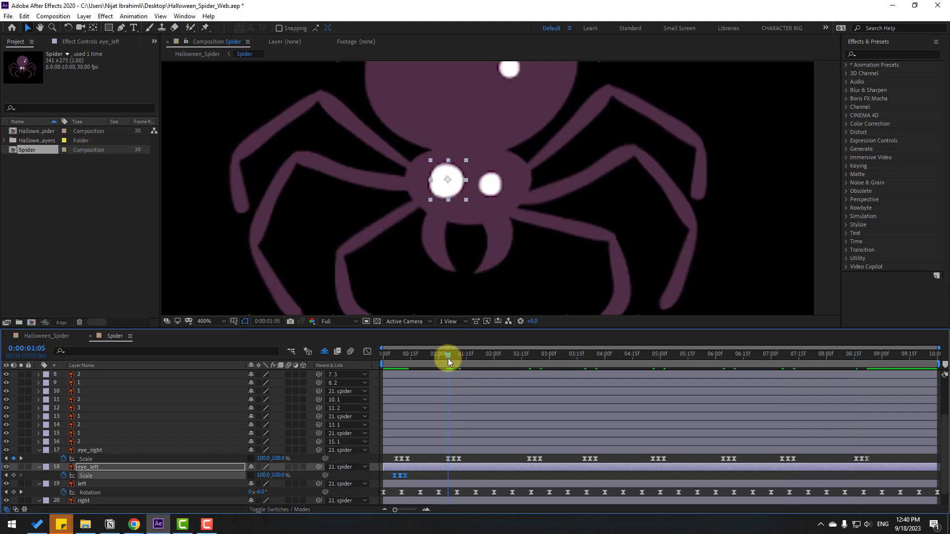
{"action": "key", "text": "ctrl+v"}
{"action": "left_click", "coordinate": [525, 355]}
{"action": "key", "text": "ctrl+v"}
{"action": "left_click", "coordinate": [580, 356]}
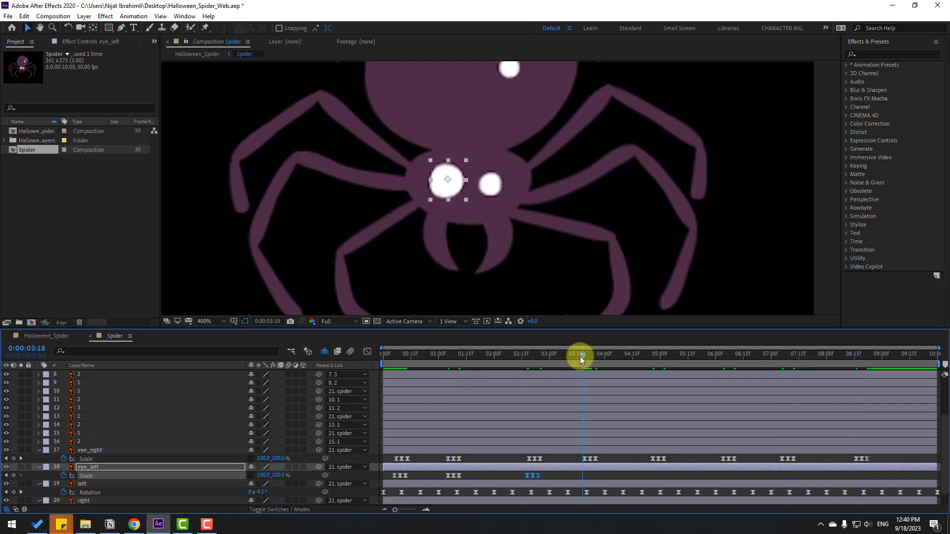
{"action": "key", "text": "ctrl+v"}
Step: Paste further copies of eye_left's blink keyframes near eye_right's remaining blinks, including at 0:00:04:23, 0:00:07:06 and 0:00:08:16
{"action": "left_click", "coordinate": [647, 357]}
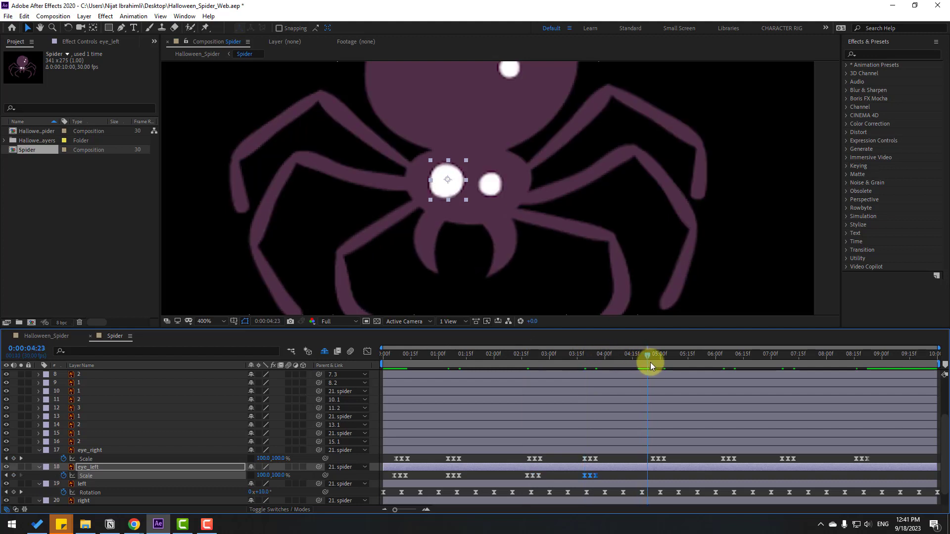
{"action": "key", "text": "ctrl+v"}
{"action": "left_click", "coordinate": [722, 356]}
{"action": "key", "text": "ctrl+v"}
{"action": "left_click", "coordinate": [781, 356]}
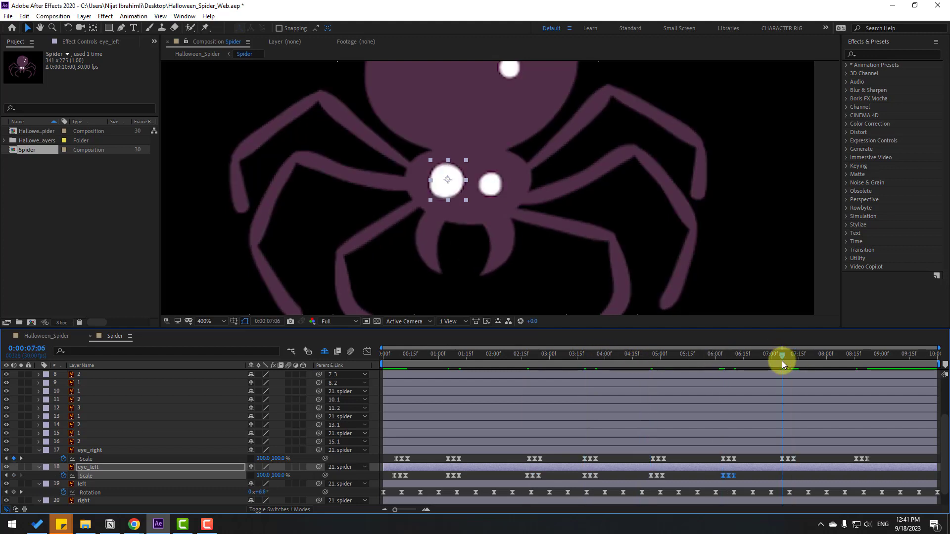
{"action": "key", "text": "ctrl+v"}
{"action": "left_click", "coordinate": [856, 355]}
{"action": "key", "text": "ctrl+v"}
Step: Preview the whole spider with its repeated blinks, return to the first frame, and save the project
{"action": "scroll", "coordinate": [594, 227], "scroll_direction": "down", "scroll_amount": 2}
{"action": "key", "text": "space"}
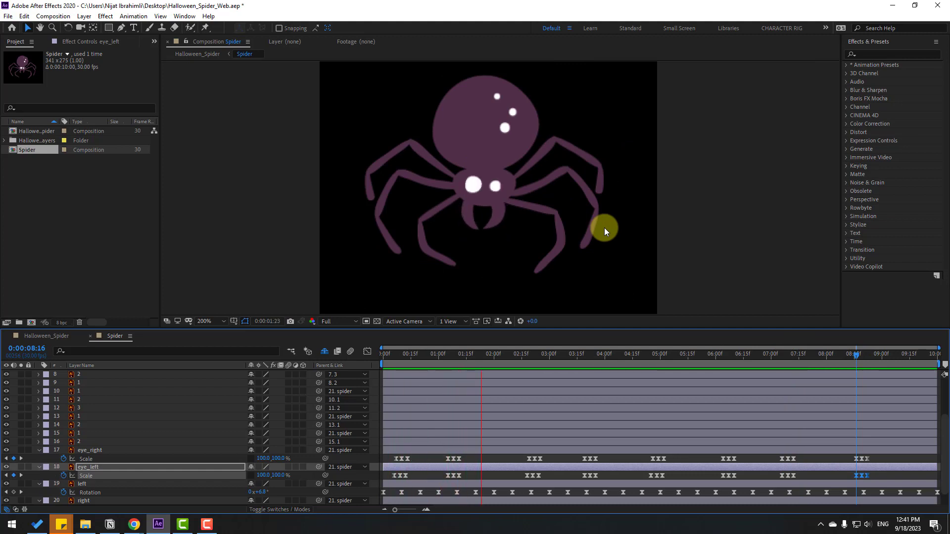
{"action": "left_click_drag", "start_coordinate": [504, 356], "coordinate": [376, 377]}
{"action": "key", "text": "ctrl+s"}
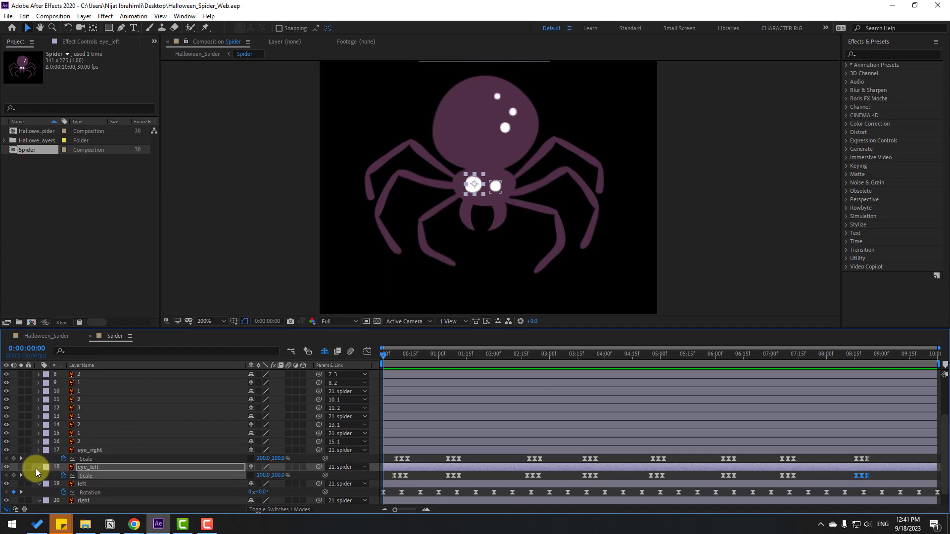
Step: Collapse the expanded properties of the eye and fang layers
{"action": "left_click", "coordinate": [39, 459]}
{"action": "left_click", "coordinate": [39, 474]}
{"action": "left_click", "coordinate": [38, 476]}
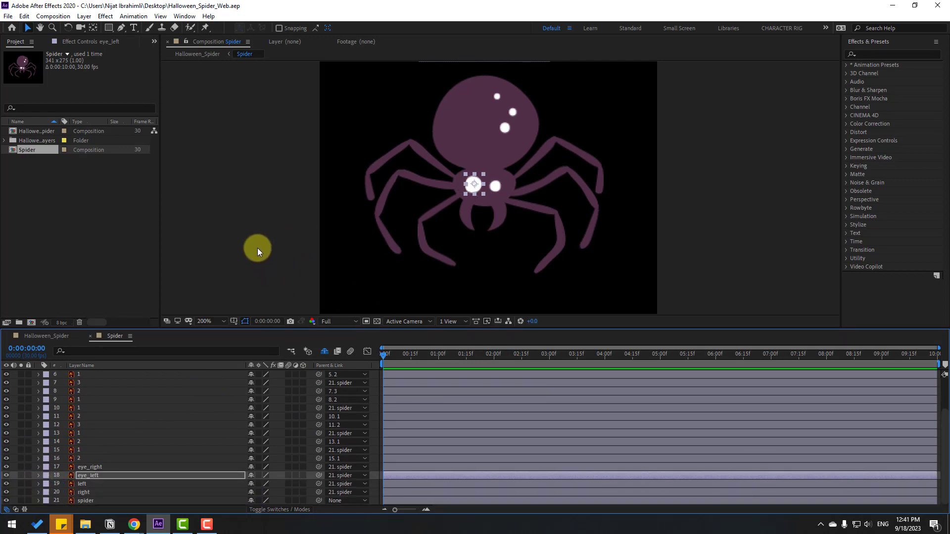
{"action": "scroll", "coordinate": [96, 414], "scroll_direction": "up", "scroll_amount": 2}
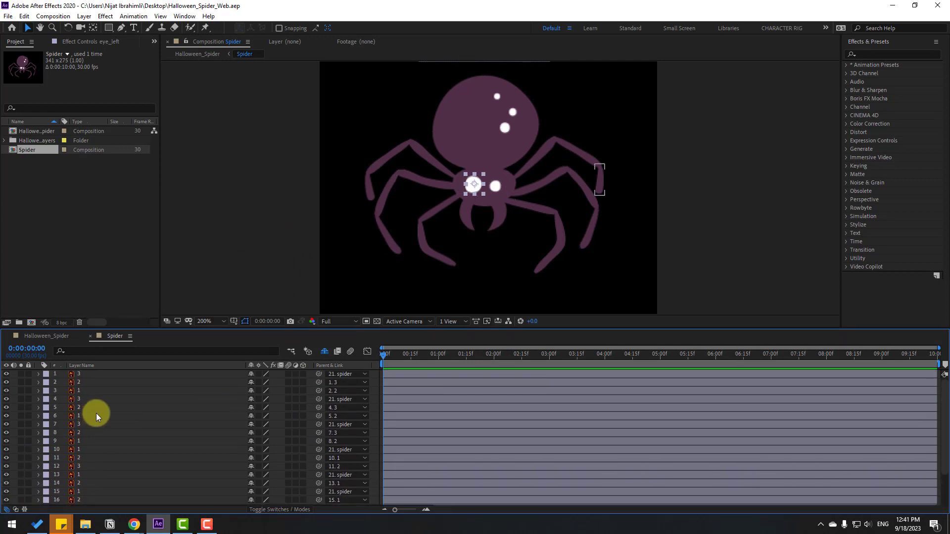
Step: Add the expression wiggle(1,8) to the Rotation of layer 1, the upper-left leg's inner segment, and preview the motion
{"action": "left_click", "coordinate": [84, 376]}
{"action": "key", "text": "r"}
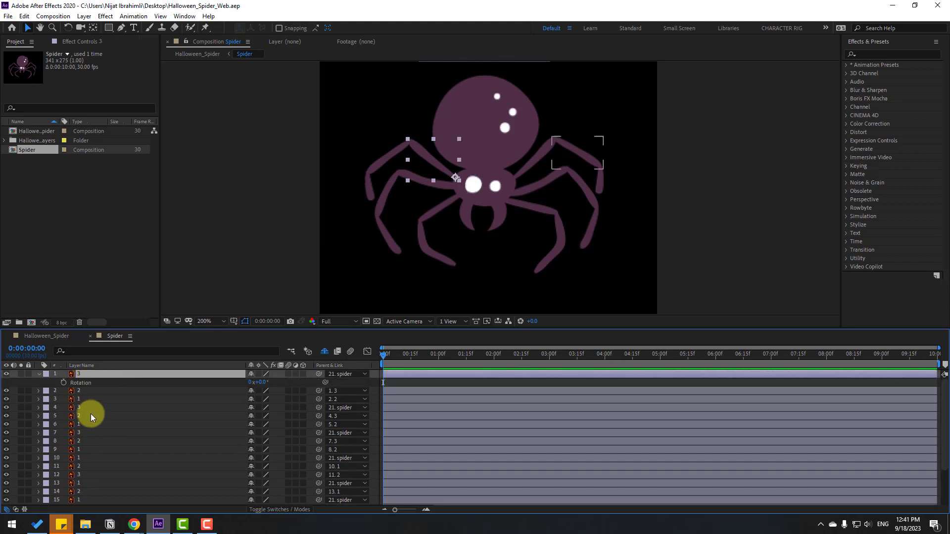
{"action": "left_click", "coordinate": [64, 384], "text": "alt"}
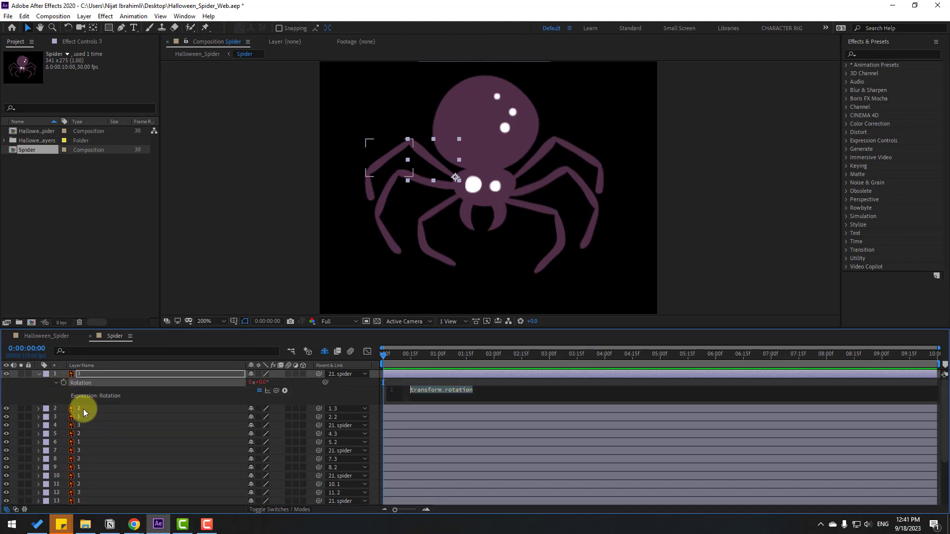
{"action": "type", "text": "wiggle("}
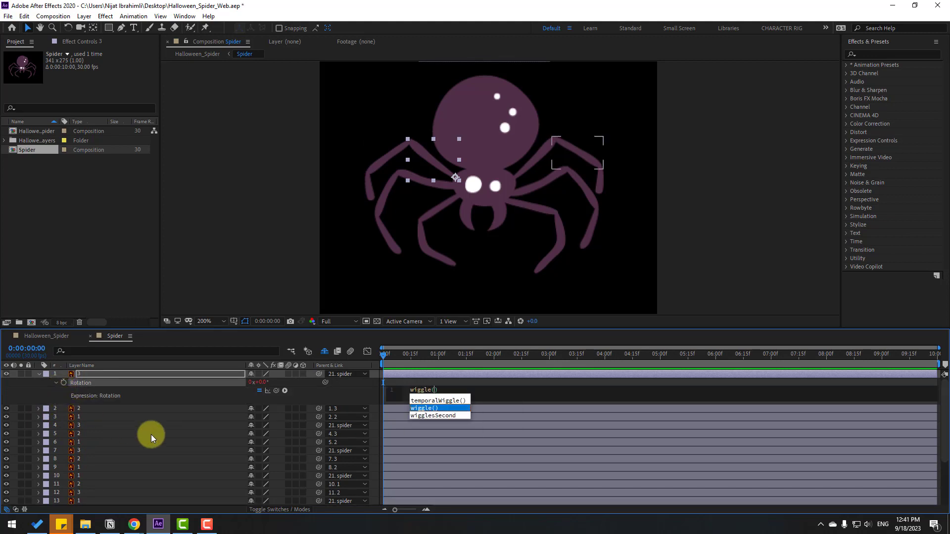
{"action": "type", "text": "1,"}
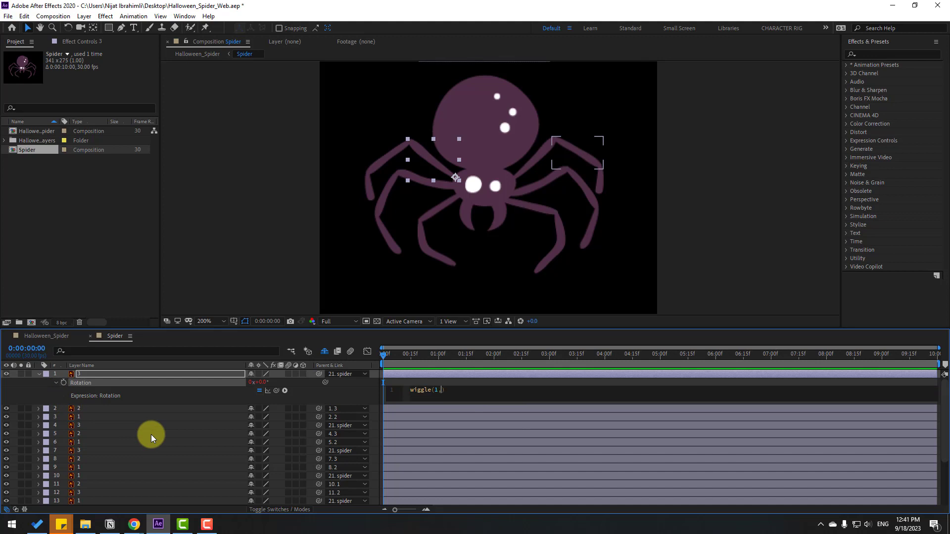
{"action": "type", "text": "8"}
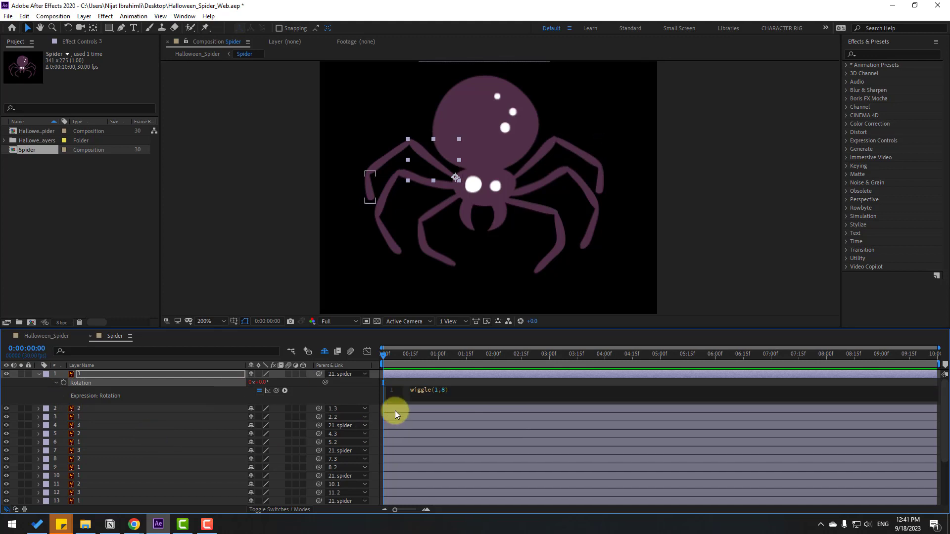
{"action": "left_click", "coordinate": [402, 381]}
{"action": "key", "text": "space"}
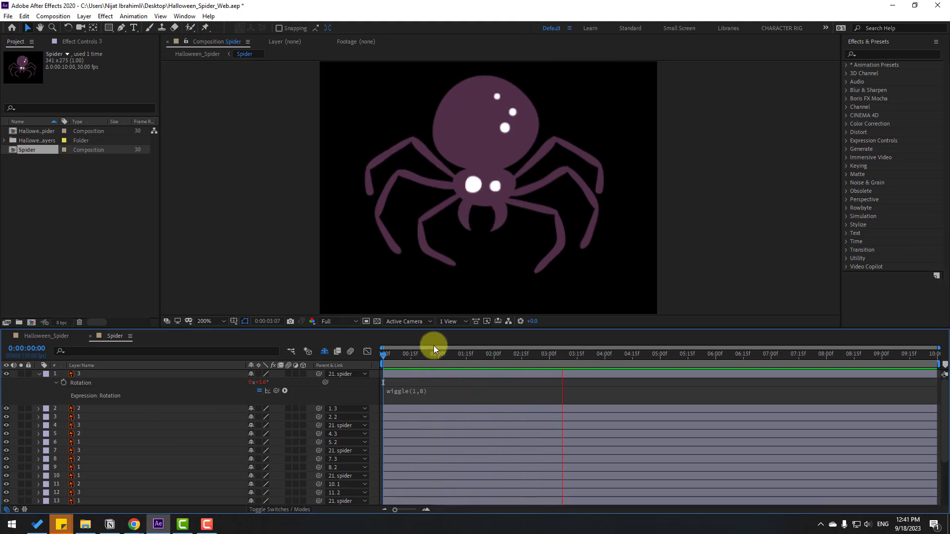
Step: Change layer 1's Rotation expression to wiggle(1,10) and preview the leg motion
{"action": "left_click", "coordinate": [421, 393]}
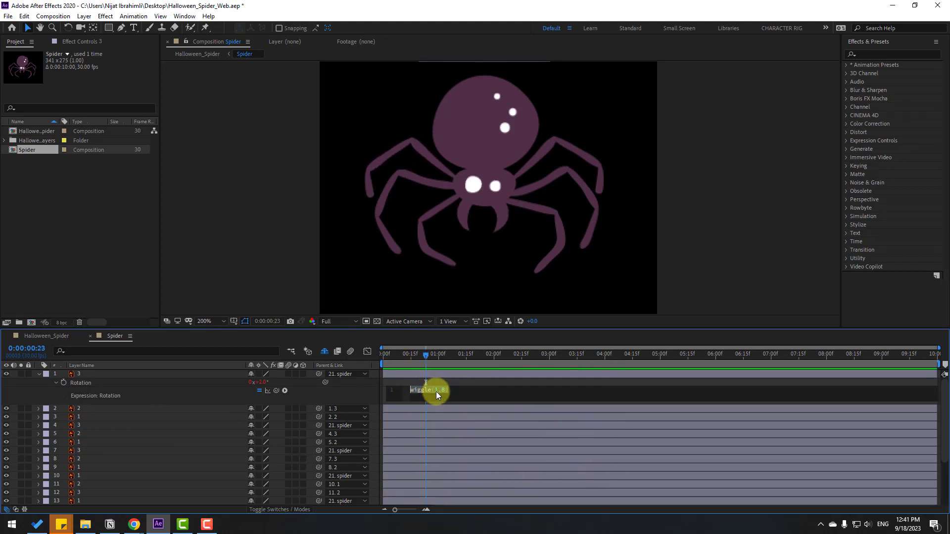
{"action": "type", "text": "10"}
{"action": "left_click", "coordinate": [449, 384]}
{"action": "key", "text": "space"}
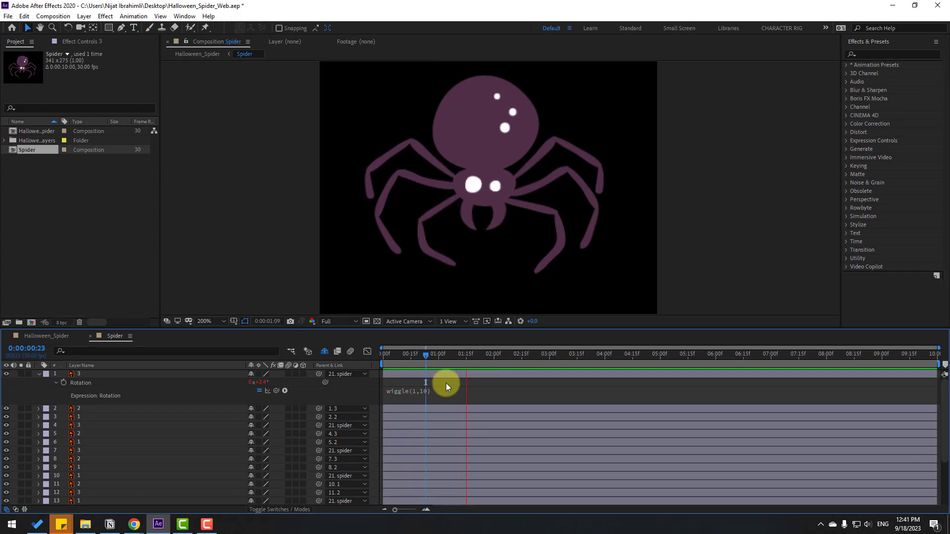
Step: Copy layer 1's wiggle expression and reveal Rotation on layers 2 and 3 of the same leg at the first frame
{"action": "left_click", "coordinate": [447, 391]}
{"action": "key", "text": "ctrl+c"}
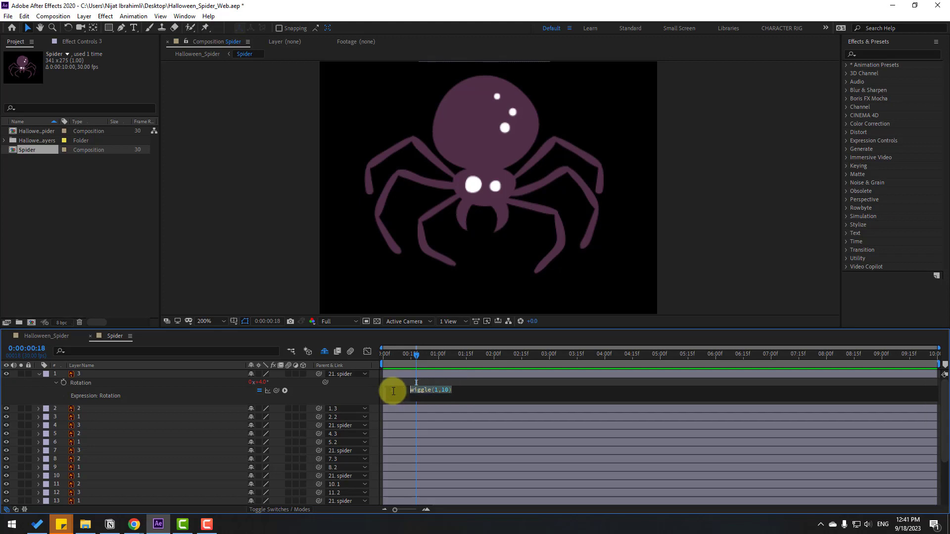
{"action": "left_click", "coordinate": [45, 383]}
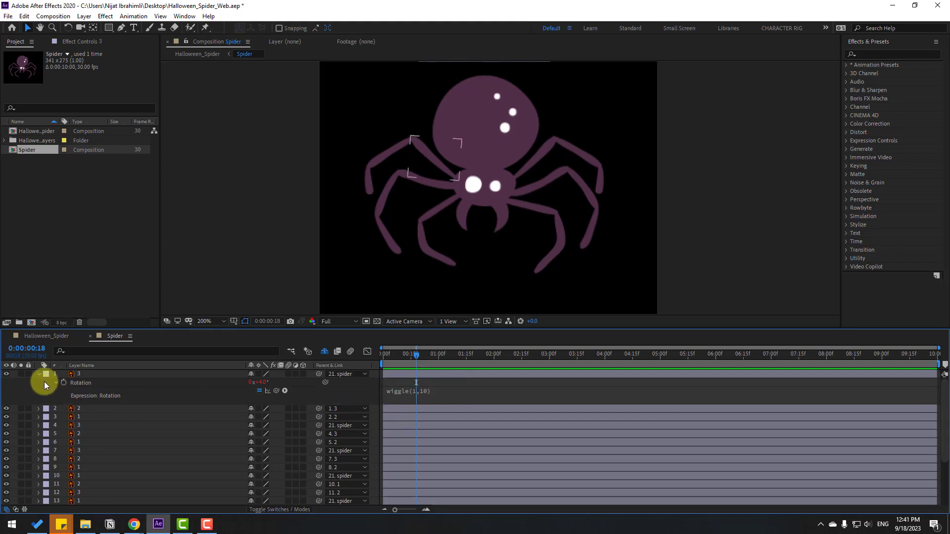
{"action": "left_click", "coordinate": [83, 410]}
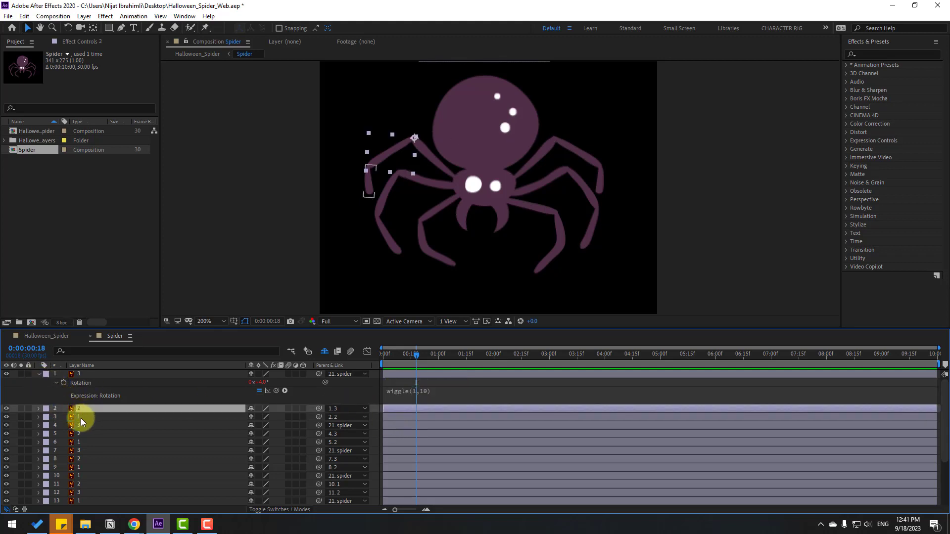
{"action": "left_click", "coordinate": [82, 417], "text": "shift"}
{"action": "left_click_drag", "start_coordinate": [416, 354], "coordinate": [361, 359]}
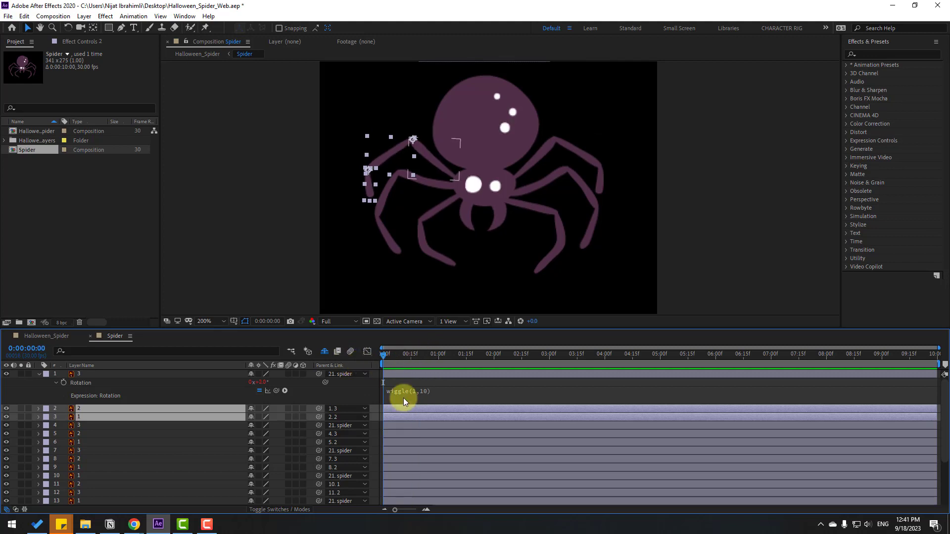
{"action": "key", "text": "r"}
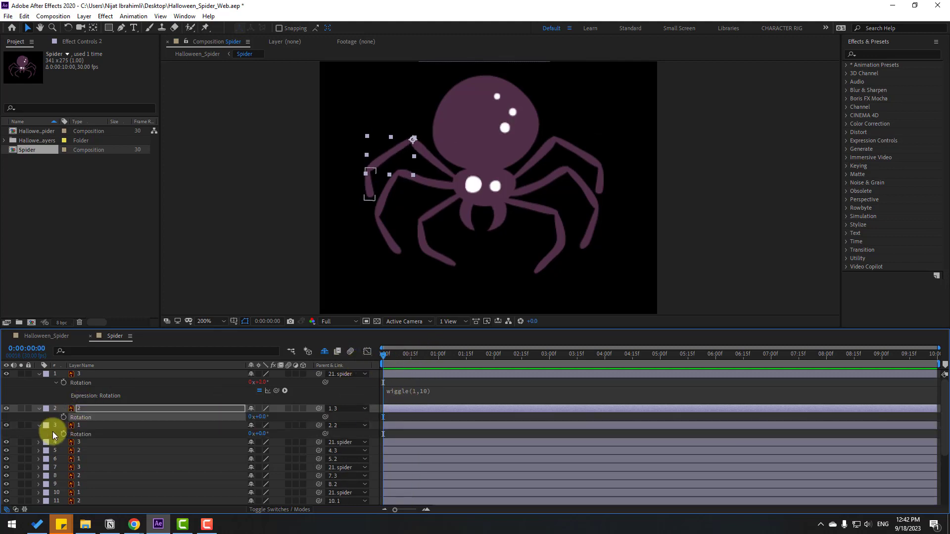
Step: Paste wiggle(1,10) as the Rotation expression of layer 2, the leg's middle segment, and preview the result
{"action": "left_click", "coordinate": [63, 418], "text": "alt"}
{"action": "key", "text": "ctrl+v"}
{"action": "left_click", "coordinate": [411, 416]}
{"action": "key", "text": "space"}
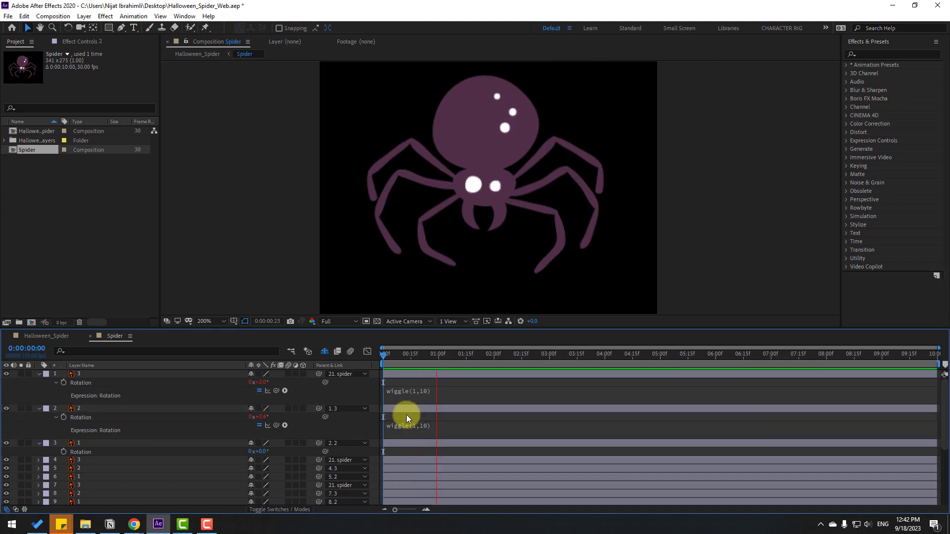
Step: Paste wiggle(1,10) as the Rotation expression of layer 3, the upper-left leg's outer segment, and preview the motion
{"action": "left_click", "coordinate": [71, 447]}
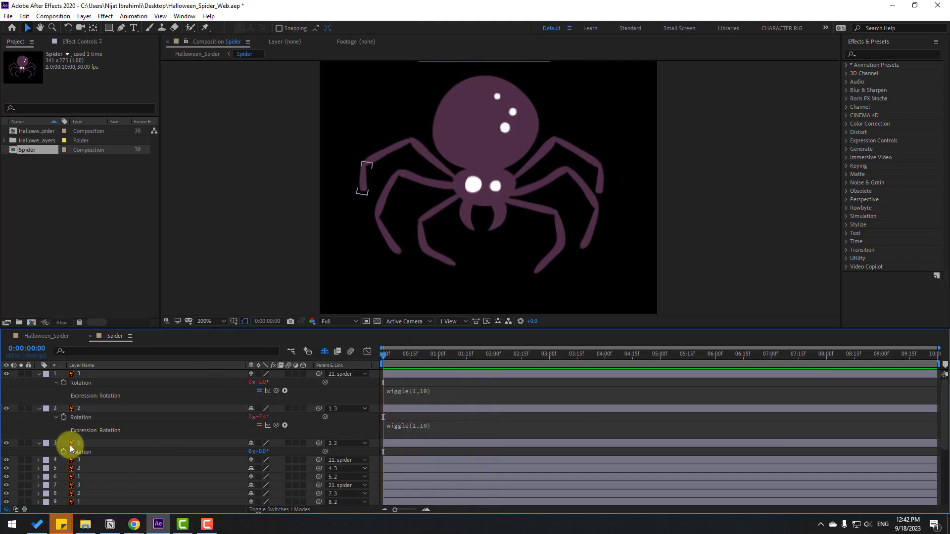
{"action": "left_click", "coordinate": [147, 458]}
{"action": "left_click", "coordinate": [69, 452]}
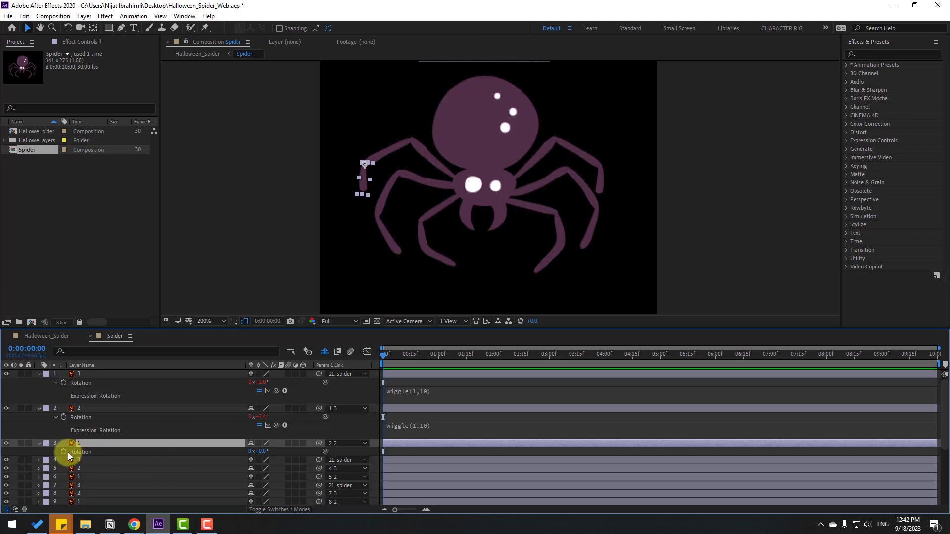
{"action": "left_click", "coordinate": [65, 453], "text": "alt"}
{"action": "key", "text": "ctrl+v"}
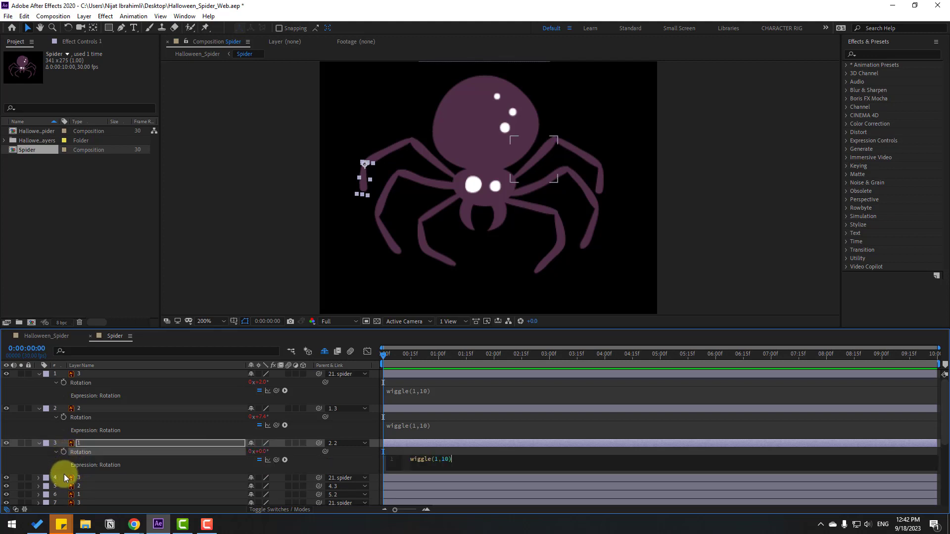
{"action": "left_click", "coordinate": [34, 459]}
{"action": "key", "text": "space"}
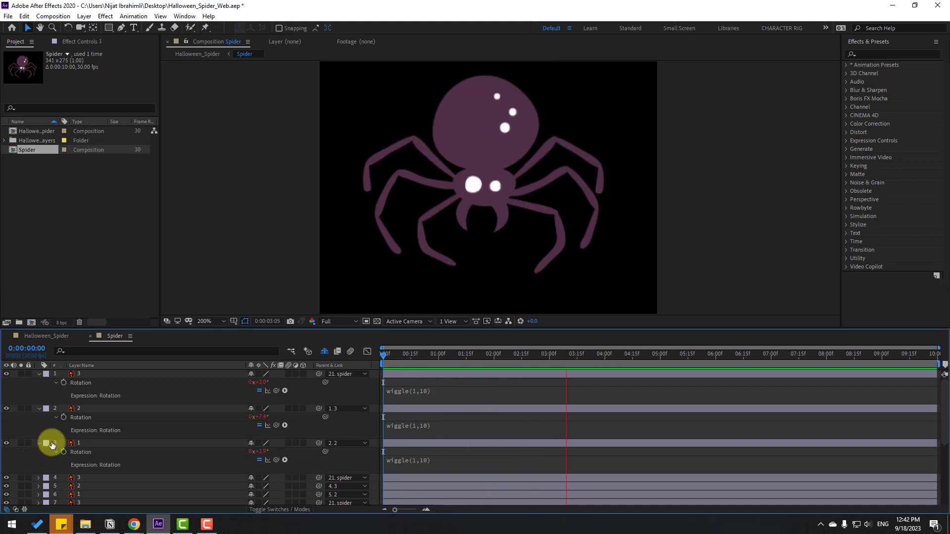
Step: Return to the first frame, collapse layers 1 to 3, and reveal Rotation on the remaining leg layers 4 to 16
{"action": "left_click", "coordinate": [384, 357]}
{"action": "left_click", "coordinate": [38, 374]}
{"action": "left_click", "coordinate": [39, 382]}
{"action": "left_click", "coordinate": [39, 391]}
{"action": "left_click", "coordinate": [85, 402]}
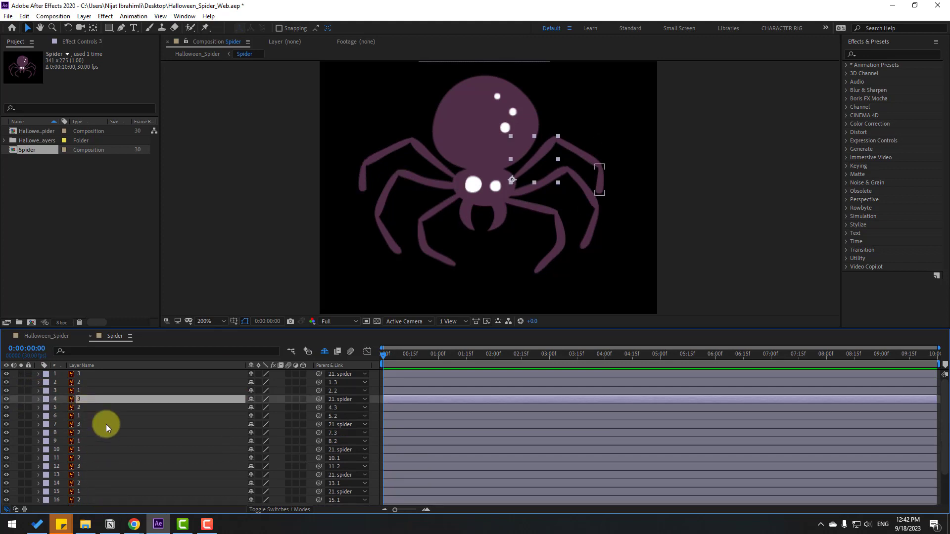
{"action": "scroll", "coordinate": [104, 430], "scroll_direction": "down", "scroll_amount": 1}
{"action": "left_click", "coordinate": [74, 484], "text": "shift"}
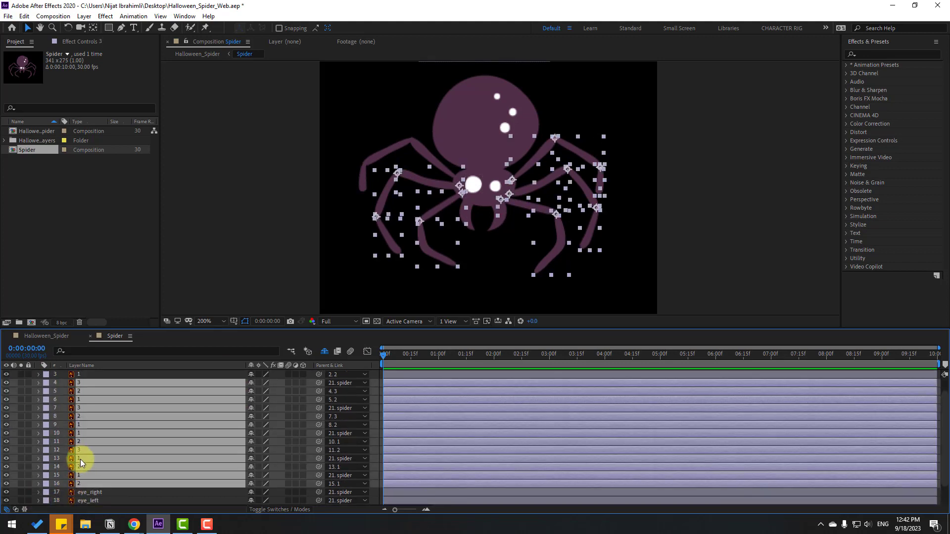
{"action": "key", "text": "r"}
Step: Paste wiggle(1,10) as the Rotation expression of layer 4, the upper-right leg's inner segment, and collapse the layer
{"action": "left_click", "coordinate": [123, 392]}
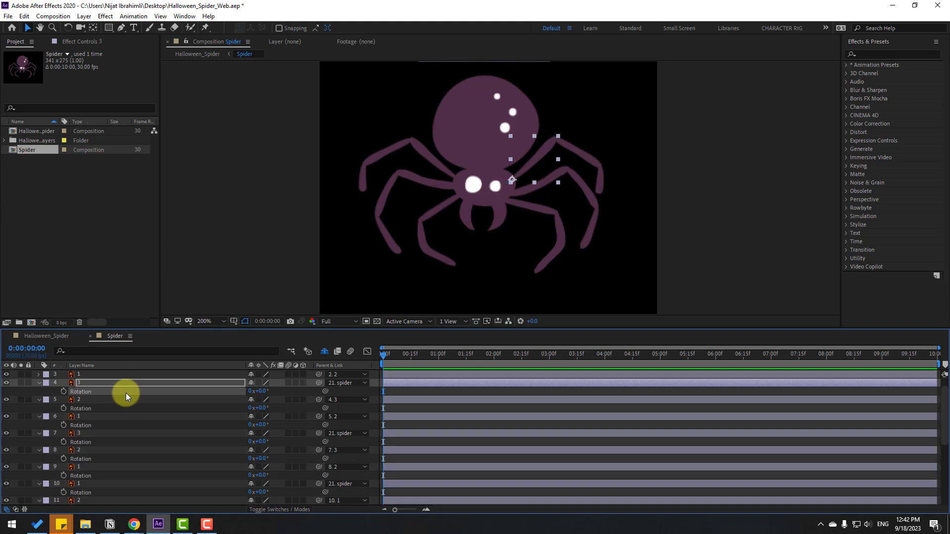
{"action": "left_click", "coordinate": [64, 393], "text": "alt"}
{"action": "key", "text": "ctrl+v"}
{"action": "left_click", "coordinate": [49, 404]}
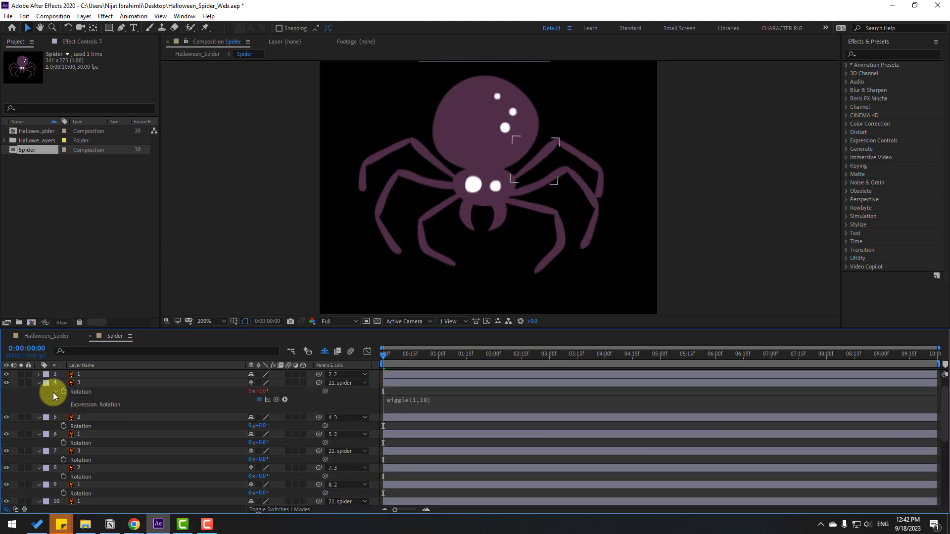
{"action": "left_click", "coordinate": [39, 384]}
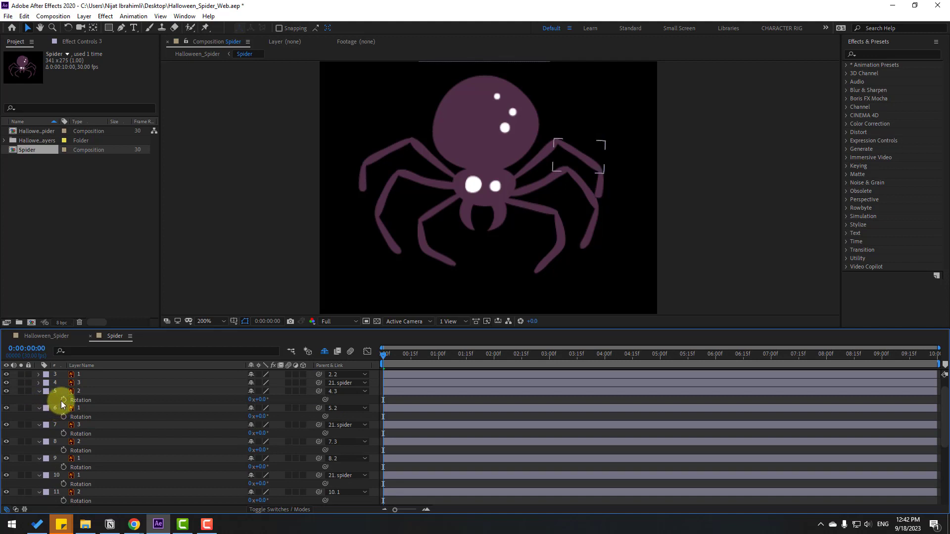
Step: Apply the wiggle(1,10) Rotation expression to layers 5 and 6, the upper-right leg's middle and outer segments, collapsing each layer
{"action": "left_click", "coordinate": [62, 401], "text": "alt"}
{"action": "key", "text": "ctrl+v"}
{"action": "left_click", "coordinate": [33, 402]}
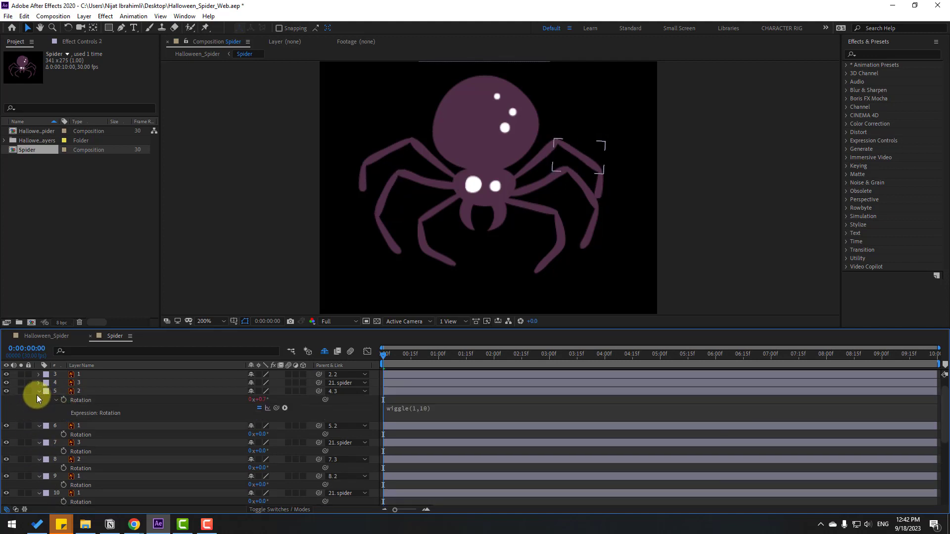
{"action": "left_click", "coordinate": [39, 392]}
{"action": "left_click", "coordinate": [64, 408], "text": "alt"}
{"action": "key", "text": "ctrl+v"}
{"action": "left_click", "coordinate": [41, 405]}
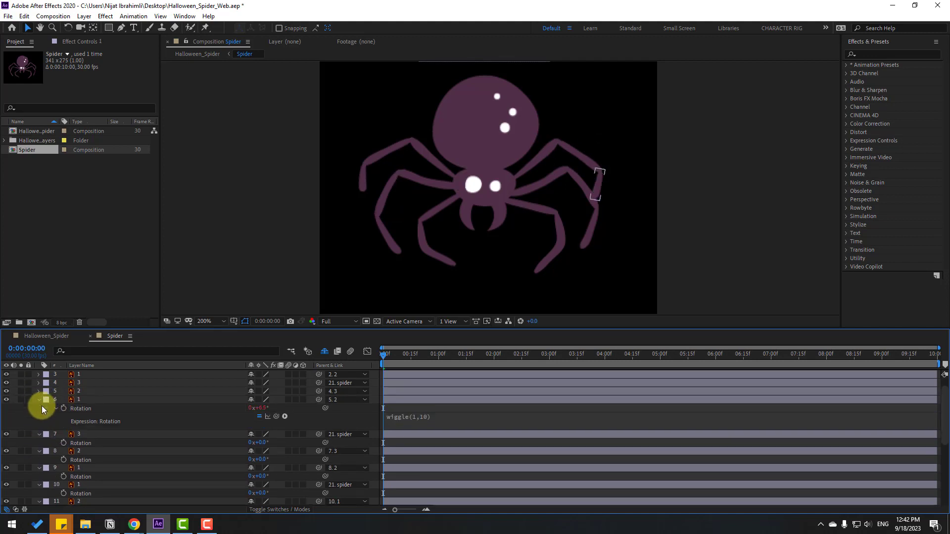
{"action": "left_click", "coordinate": [38, 399]}
Step: Paste wiggle(1,10) as the Rotation expression of layer 7, the middle-left leg's inner segment, and preview the animation
{"action": "left_click", "coordinate": [63, 416], "text": "alt"}
{"action": "key", "text": "ctrl+v"}
{"action": "left_click", "coordinate": [35, 417]}
{"action": "left_click", "coordinate": [39, 409]}
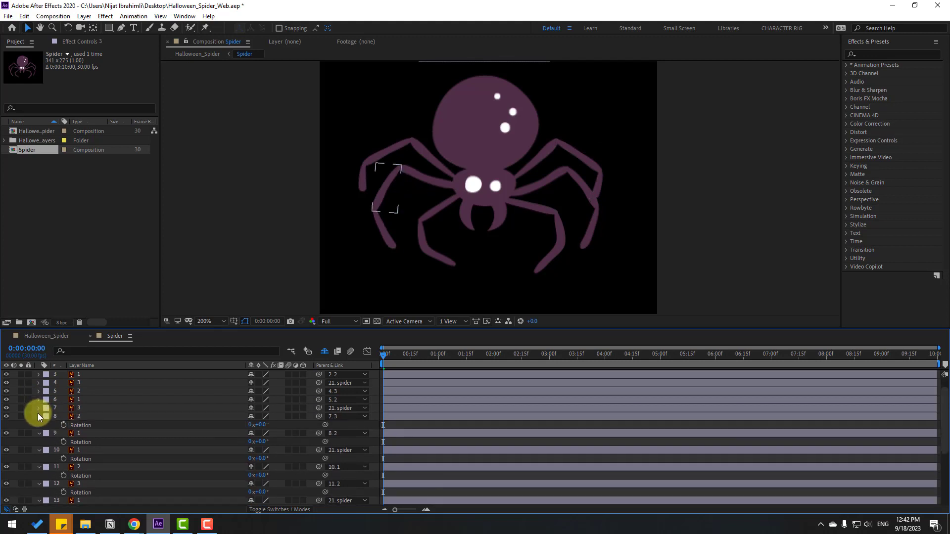
{"action": "key", "text": "space"}
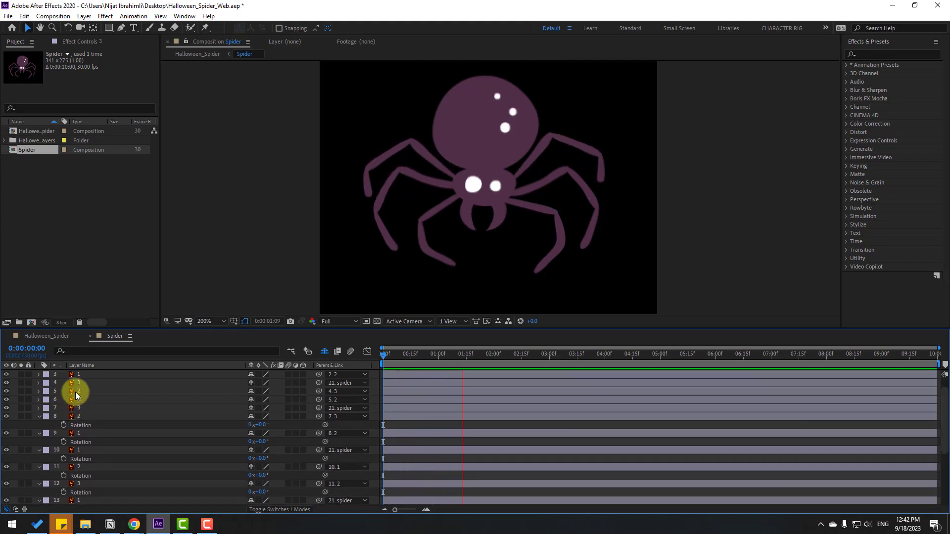
{"action": "key", "text": "space"}
Step: Apply the wiggle(1,10) Rotation expression to layers 8 and 9, the rest of the middle-left leg, collapsing each layer
{"action": "left_click", "coordinate": [63, 425], "text": "alt"}
{"action": "key", "text": "ctrl+v"}
{"action": "left_click", "coordinate": [44, 433]}
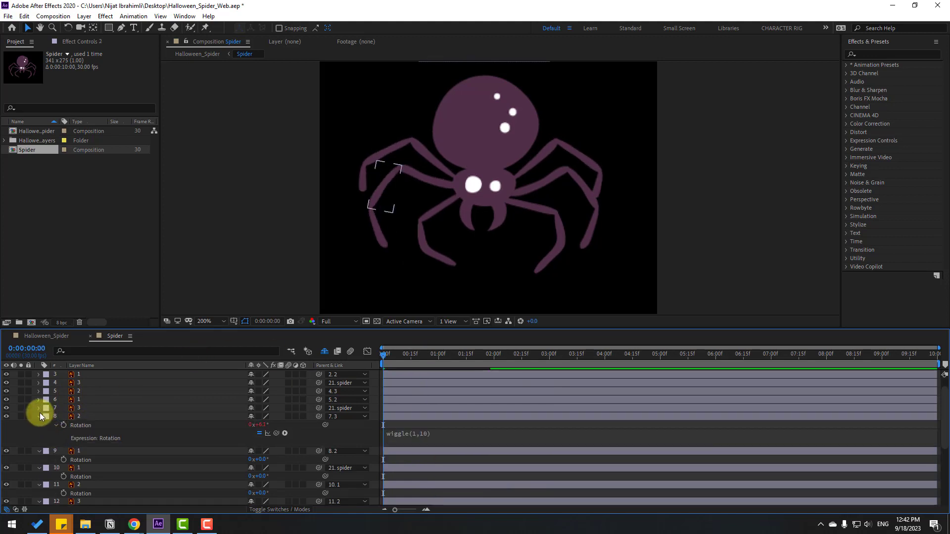
{"action": "left_click", "coordinate": [39, 417]}
{"action": "left_click", "coordinate": [64, 433], "text": "alt"}
{"action": "key", "text": "ctrl+v"}
{"action": "left_click", "coordinate": [40, 427]}
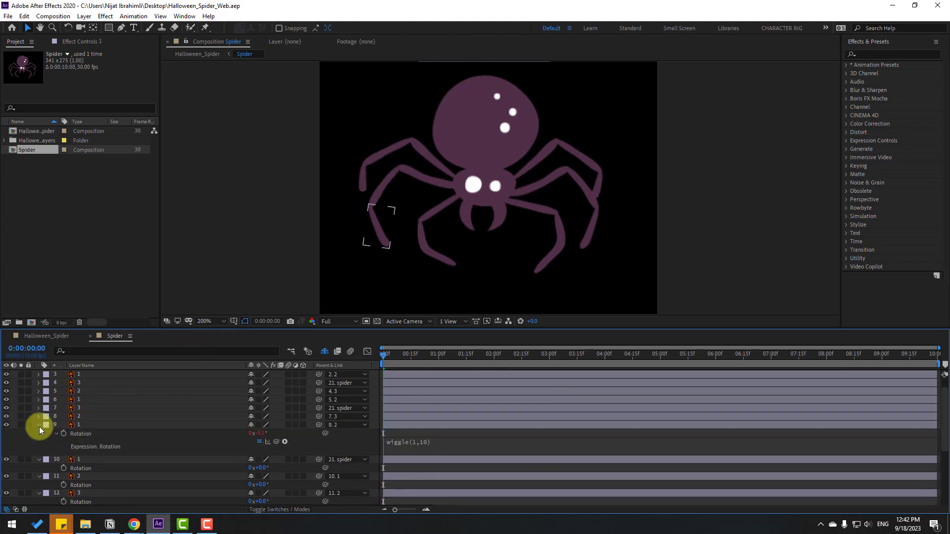
{"action": "left_click", "coordinate": [40, 426]}
Step: Paste wiggle(1,10) as the Rotation expression of layer 10, the middle-right leg's inner segment, preview it, and return to the first frame
{"action": "left_click", "coordinate": [44, 441]}
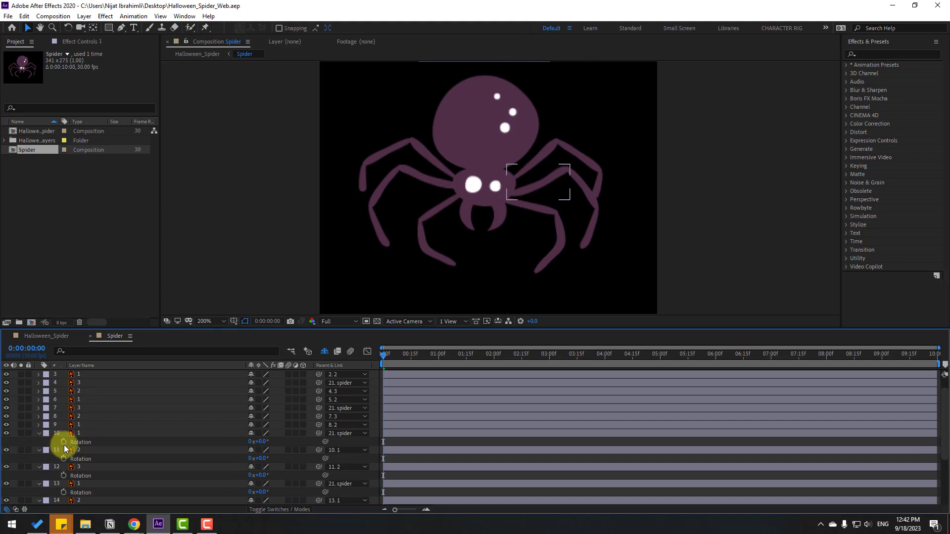
{"action": "left_click", "coordinate": [63, 442], "text": "alt"}
{"action": "type", "text": "wiggle(1,10)"}
{"action": "left_click", "coordinate": [39, 440]}
{"action": "left_click", "coordinate": [39, 434]}
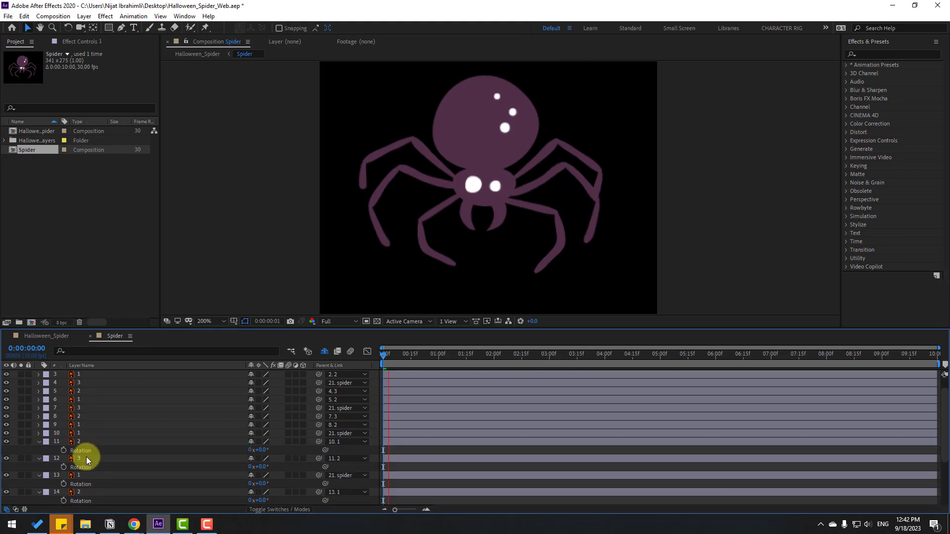
{"action": "left_click", "coordinate": [418, 363]}
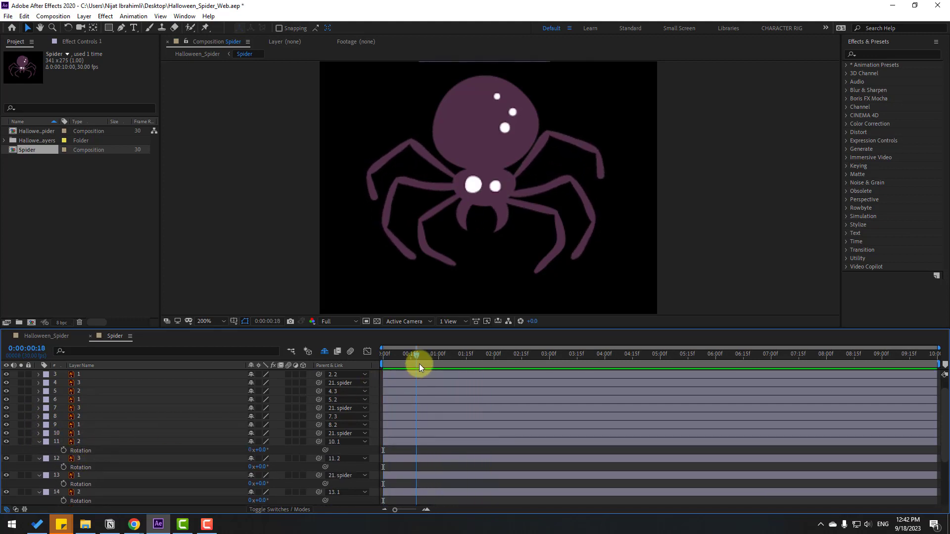
{"action": "left_click_drag", "start_coordinate": [420, 364], "coordinate": [380, 366]}
Step: Apply the wiggle(1,10) Rotation expression to layers 11 and 12, the middle-right leg's remaining segments, collapsing each layer
{"action": "left_click", "coordinate": [64, 451], "text": "alt"}
{"action": "type", "text": "wiggle(1,10)"}
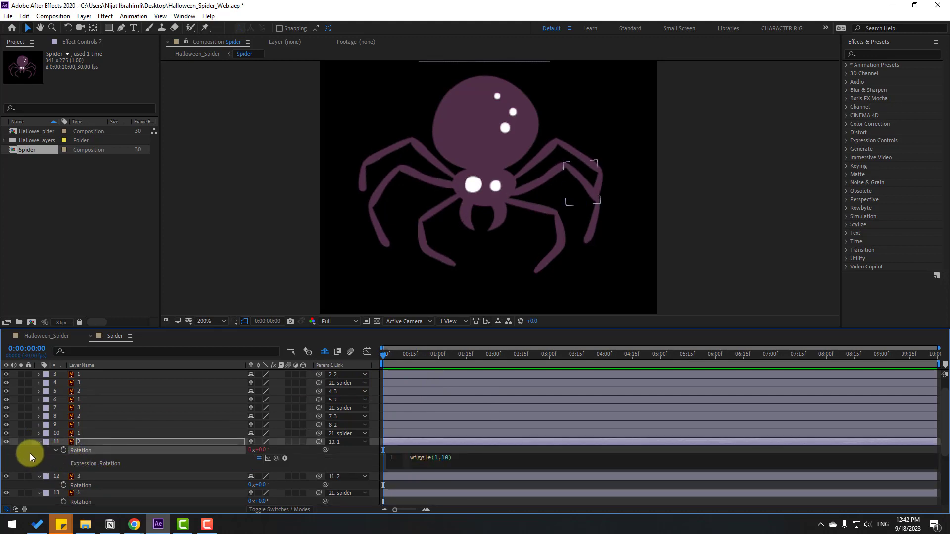
{"action": "left_click", "coordinate": [28, 455]}
{"action": "left_click", "coordinate": [39, 442]}
{"action": "left_click", "coordinate": [63, 459], "text": "alt"}
{"action": "type", "text": "wiggle(1,10)"}
{"action": "left_click", "coordinate": [42, 463]}
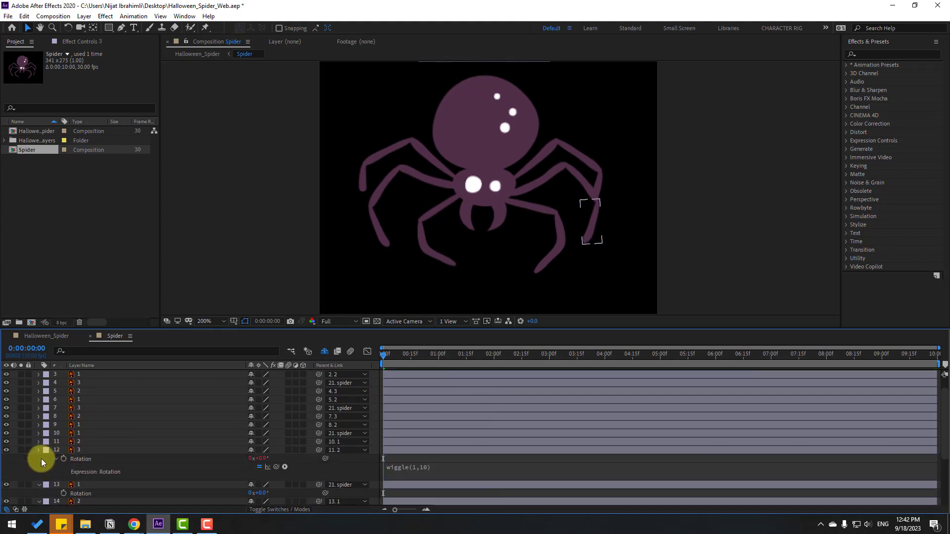
{"action": "left_click", "coordinate": [38, 452]}
Step: Apply the wiggle(1,10) Rotation expression to layers 13 and 14, the two segments of the lower-left leg
{"action": "left_click", "coordinate": [63, 468], "text": "alt"}
{"action": "type", "text": "wiggle(1,10)"}
{"action": "left_click", "coordinate": [36, 468]}
{"action": "left_click", "coordinate": [39, 460]}
{"action": "scroll", "coordinate": [44, 463], "scroll_direction": "down", "scroll_amount": 3}
{"action": "left_click", "coordinate": [64, 433]}
{"action": "left_click", "coordinate": [65, 424]}
{"action": "left_click", "coordinate": [63, 425], "text": "alt"}
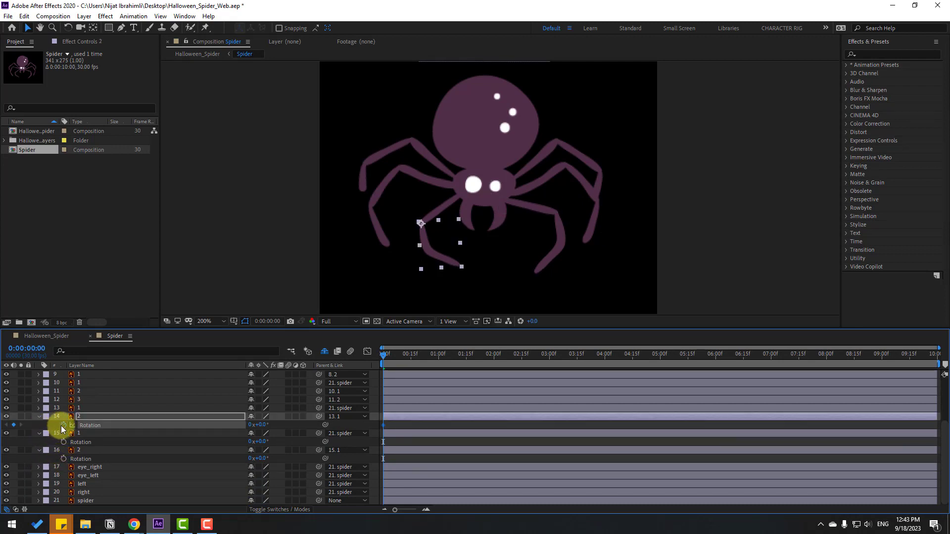
{"action": "type", "text": "wiggle(1,10)"}
{"action": "left_click", "coordinate": [31, 433]}
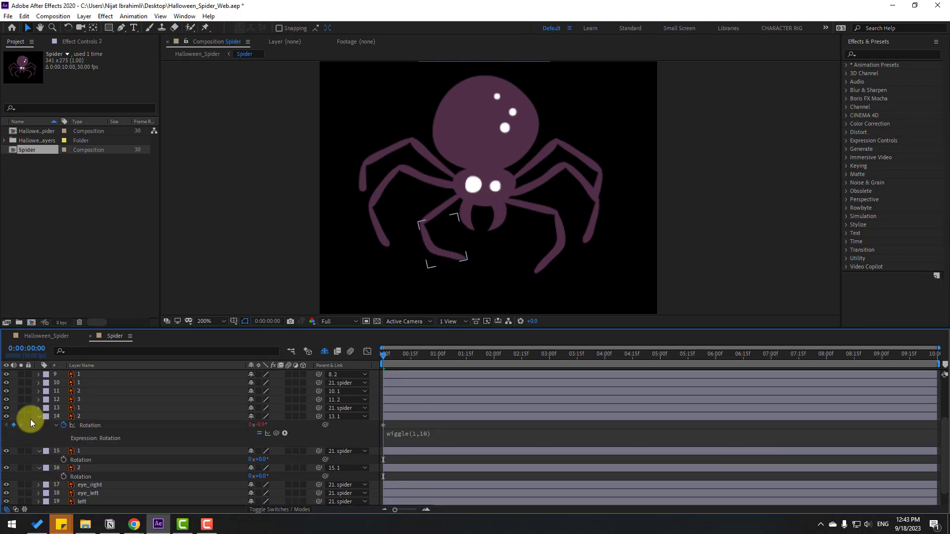
Step: Apply the wiggle(1,10) Rotation expression to layers 15 and 16, the lower-right leg, and preview the whole spider
{"action": "left_click", "coordinate": [63, 442], "text": "alt"}
{"action": "type", "text": "wiggle(1,10)"}
{"action": "left_click", "coordinate": [45, 444]}
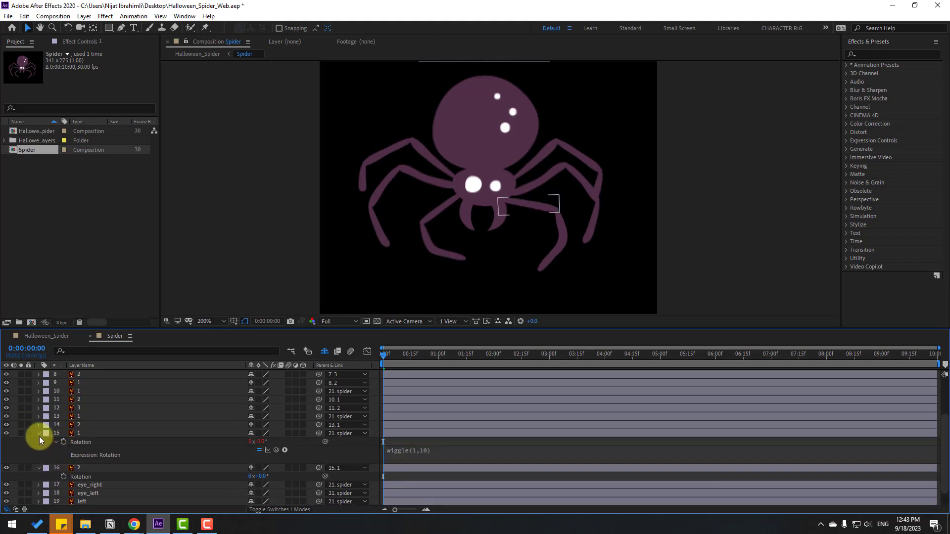
{"action": "left_click", "coordinate": [39, 434]}
{"action": "left_click", "coordinate": [62, 458], "text": "alt"}
{"action": "type", "text": "wiggle(1,10)"}
{"action": "left_click", "coordinate": [39, 450]}
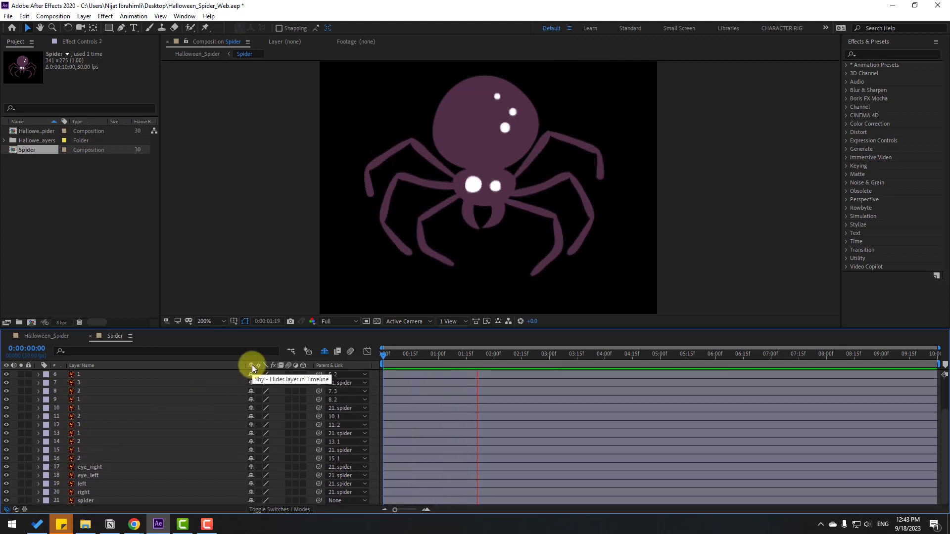
{"action": "scroll", "coordinate": [383, 307], "scroll_direction": "down", "scroll_amount": 2}
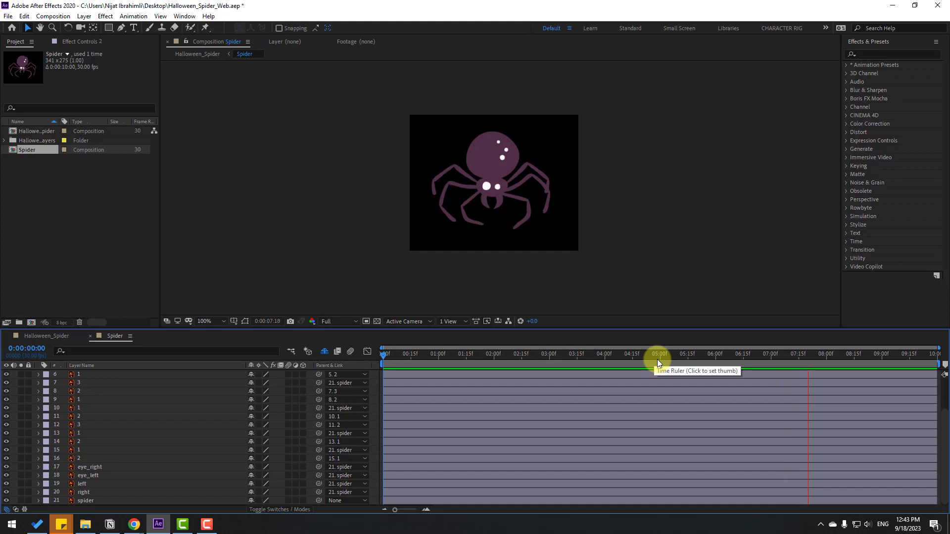
Step: Switch to the Halloween_Spider composition, preview it, and reveal the Spider layer's Position
{"action": "left_click", "coordinate": [46, 335]}
{"action": "key", "text": "space"}
{"action": "key", "text": "space"}
{"action": "key", "text": "p"}
{"action": "left_click_drag", "start_coordinate": [216, 392], "coordinate": [45, 385]}
Step: Keyframe the Spider layer's Position at the first frame and move the spider above the frame to 923.6, -101.1
{"action": "left_click_drag", "start_coordinate": [520, 89], "coordinate": [502, 90]}
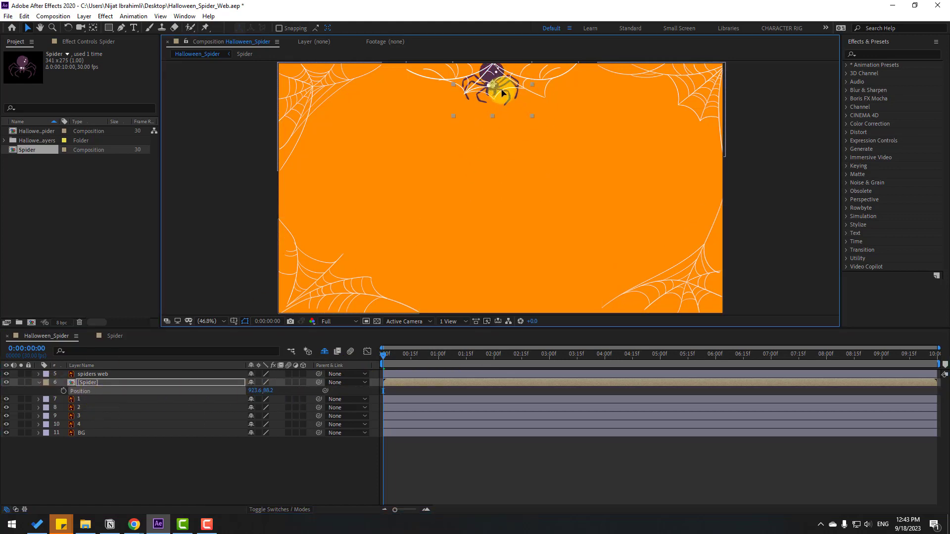
{"action": "left_click_drag", "start_coordinate": [265, 390], "coordinate": [268, 391]}
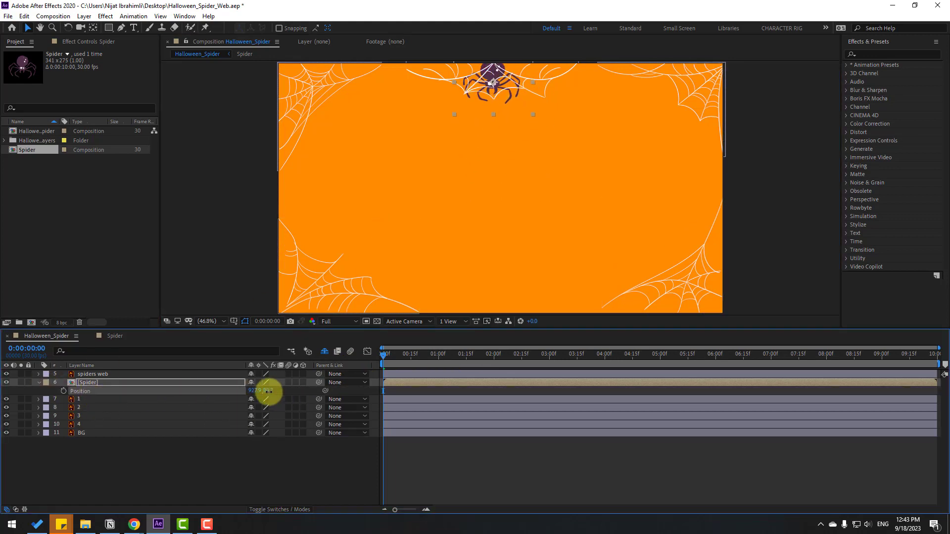
{"action": "left_click", "coordinate": [64, 391]}
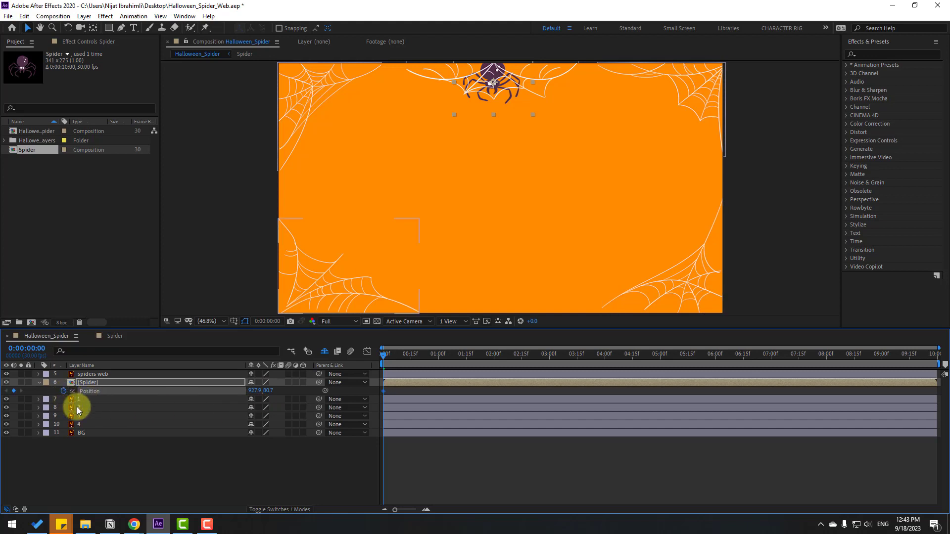
{"action": "left_click_drag", "start_coordinate": [490, 84], "coordinate": [488, 37]}
Step: At 0:00:07:00, lower the Spider layer to a Position Y of 275.9 and preview the drop
{"action": "left_click_drag", "start_coordinate": [429, 364], "coordinate": [771, 367]}
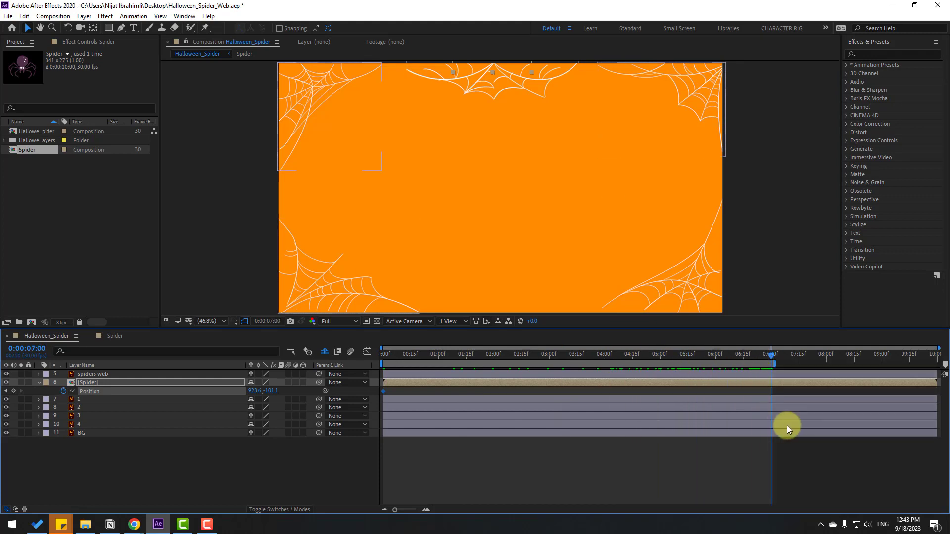
{"action": "left_click_drag", "start_coordinate": [270, 390], "coordinate": [494, 393]}
{"action": "key", "text": "space"}
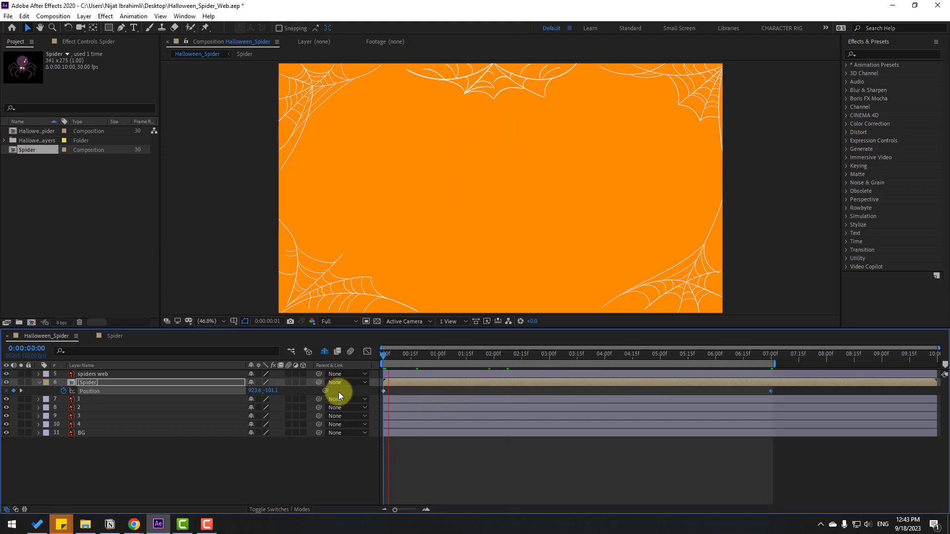
Step: Retime the lowered Position keyframe to about 0:00:00:23 and add a hold keyframe just after 1 second
{"action": "left_click_drag", "start_coordinate": [792, 390], "coordinate": [748, 400]}
{"action": "left_click", "coordinate": [771, 391]}
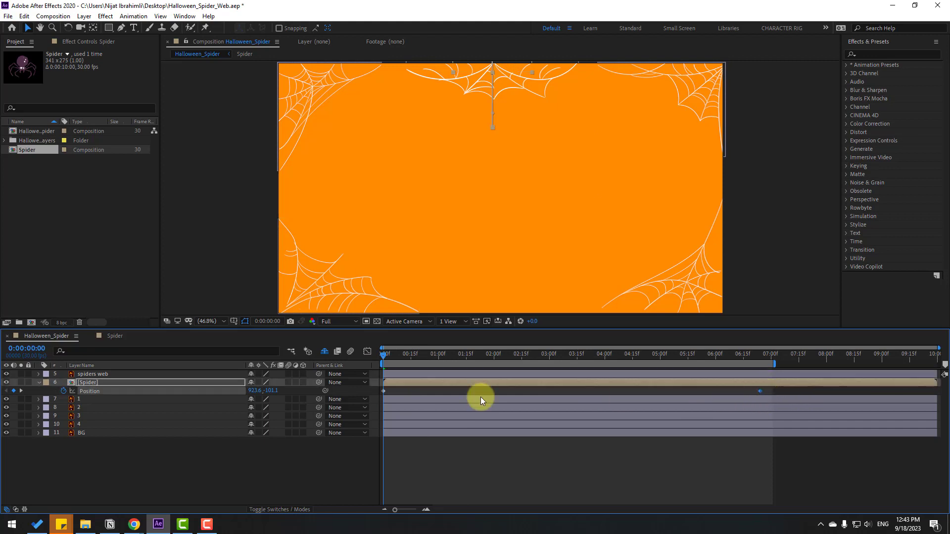
{"action": "left_click_drag", "start_coordinate": [390, 357], "coordinate": [490, 356]}
{"action": "left_click", "coordinate": [13, 391]}
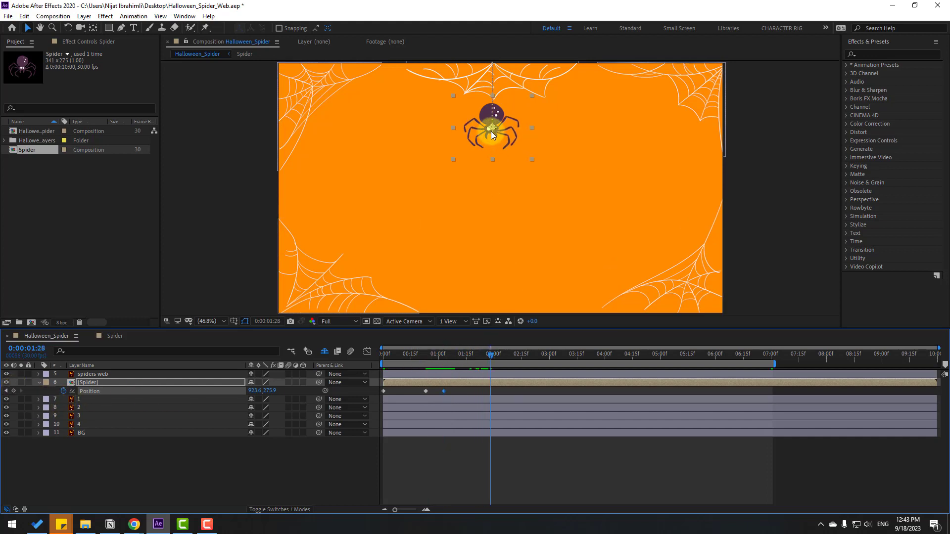
Step: Lower the spider to just above the frame's centre at 0:00:01:28 and add a Position hold keyframe at about 0:00:02:09
{"action": "left_click_drag", "start_coordinate": [500, 144], "coordinate": [510, 200]}
{"action": "left_click_drag", "start_coordinate": [512, 355], "coordinate": [546, 357]}
{"action": "left_click", "coordinate": [14, 390]}
Step: Lower the spider below the frame's centre at about 0:00:02:28 and add a Position hold keyframe at 0:00:03:14
{"action": "left_click_drag", "start_coordinate": [504, 185], "coordinate": [510, 243]}
{"action": "left_click_drag", "start_coordinate": [546, 356], "coordinate": [573, 355]}
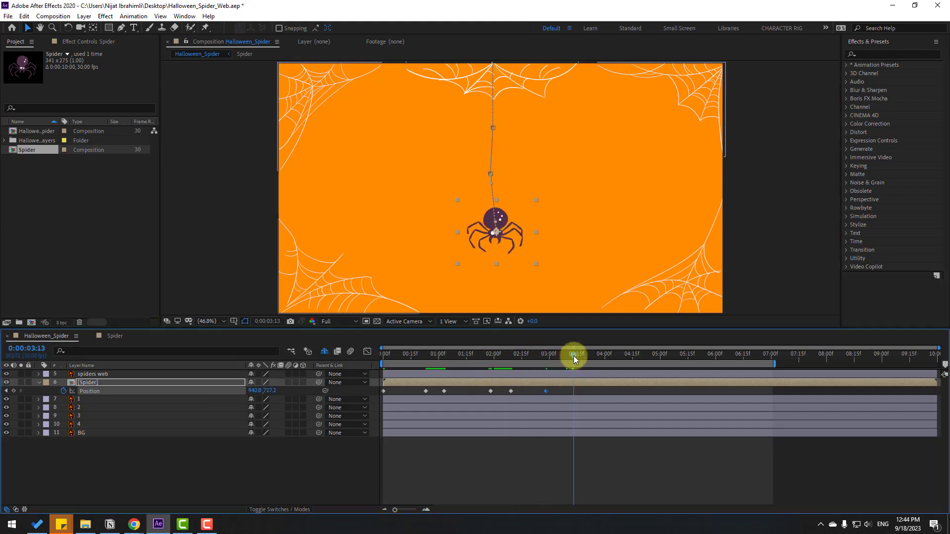
{"action": "left_click", "coordinate": [17, 390]}
Step: Lower the spider close to the frame's bottom edge at about 0:00:04:09 and add a Position hold keyframe at 0:00:04:20
{"action": "left_click", "coordinate": [602, 354]}
{"action": "left_click", "coordinate": [623, 354]}
{"action": "left_click_drag", "start_coordinate": [512, 245], "coordinate": [515, 287]}
{"action": "key", "text": "shift+Page_Down"}
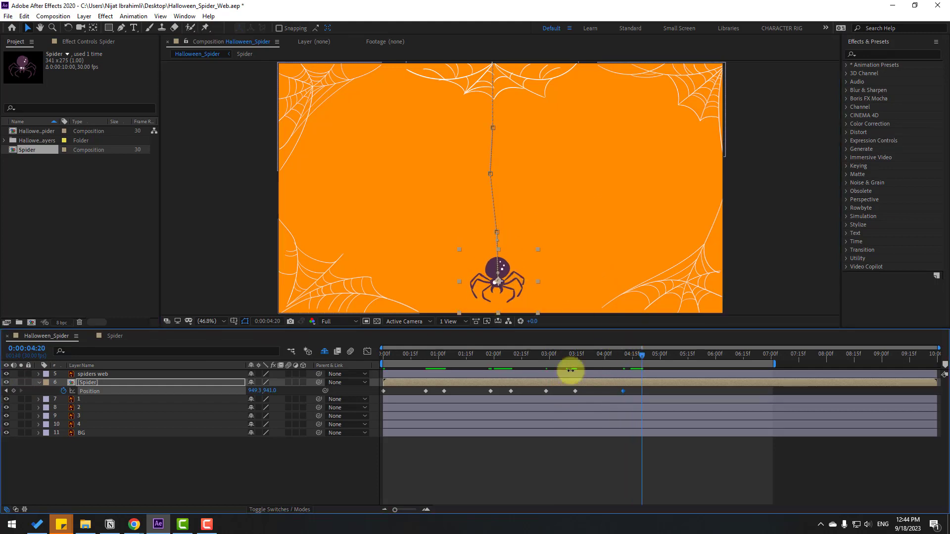
{"action": "left_click", "coordinate": [14, 390]}
Step: At 0:00:05:17, move the spider down out of the frame past its bottom edge
{"action": "left_click_drag", "start_coordinate": [643, 354], "coordinate": [691, 355]}
{"action": "left_click_drag", "start_coordinate": [515, 274], "coordinate": [515, 333]}
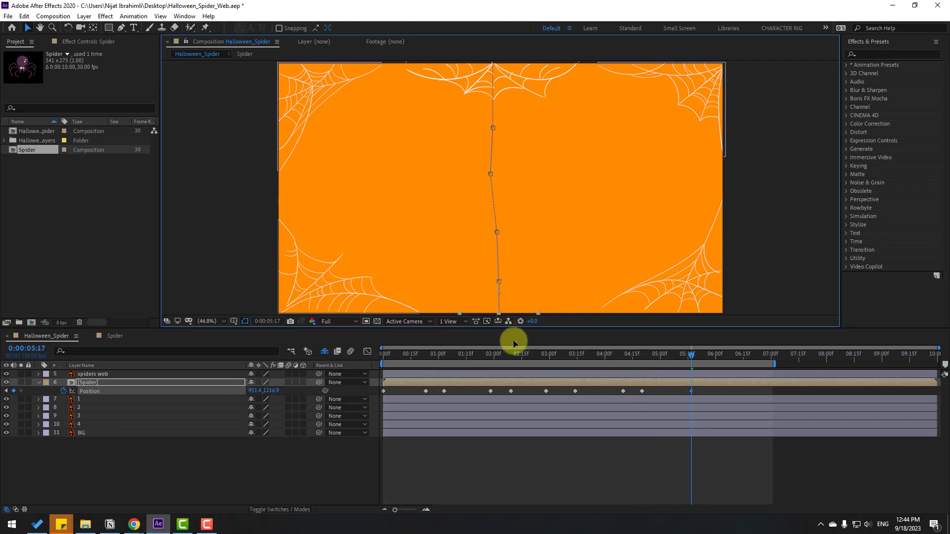
Step: Preview the spider's descent and apply Easy Ease to all of its Position keyframes
{"action": "key", "text": "space"}
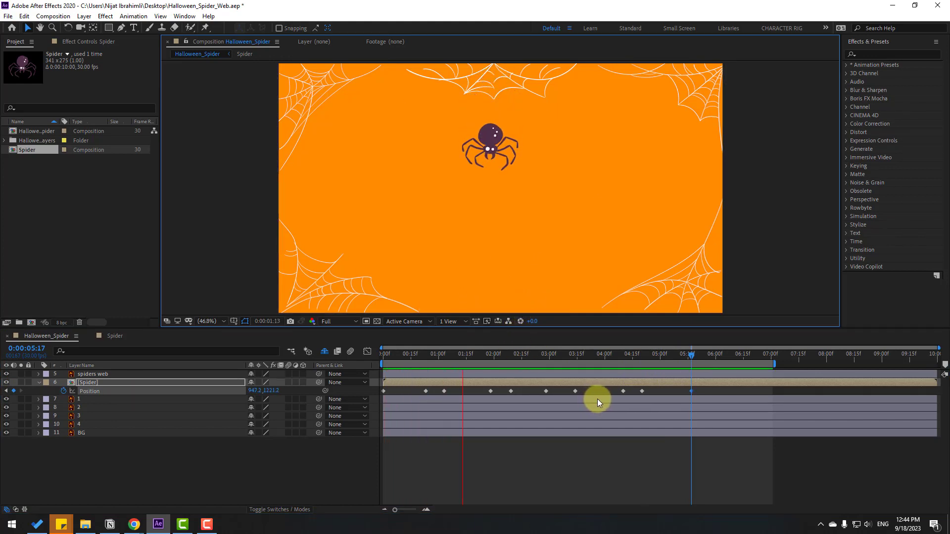
{"action": "key", "text": "space"}
{"action": "left_click_drag", "start_coordinate": [700, 396], "coordinate": [381, 392]}
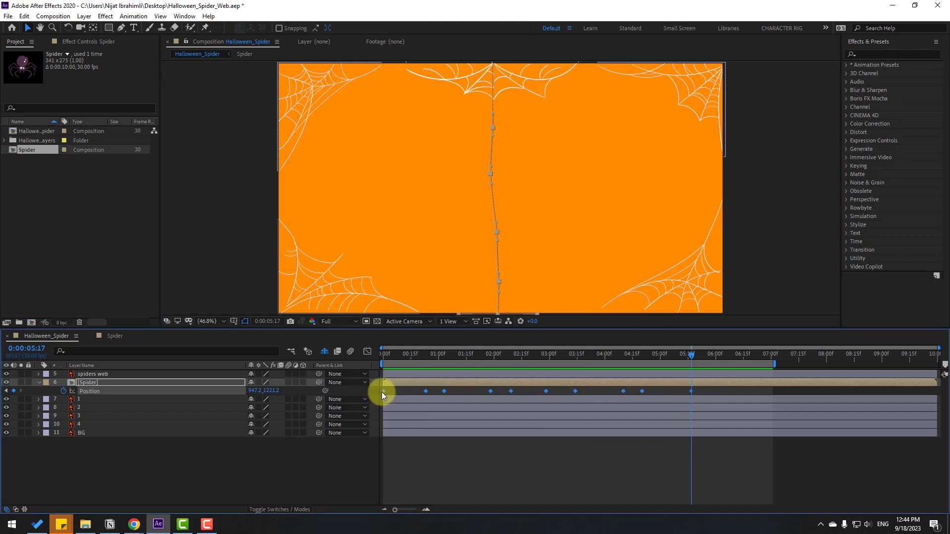
{"action": "right_click", "coordinate": [381, 392]}
{"action": "mouse_move", "coordinate": [445, 385]}
{"action": "left_click", "coordinate": [548, 415]}
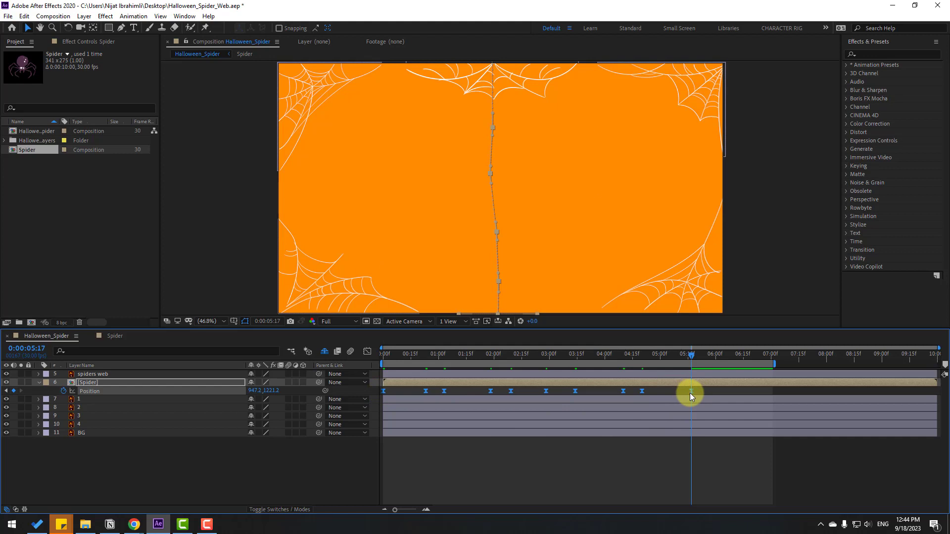
Step: Stretch the spider's Position keyframes proportionally so the last one falls at about 0:00:07:00, and preview the slower descent
{"action": "left_click_drag", "start_coordinate": [691, 392], "coordinate": [771, 394]}
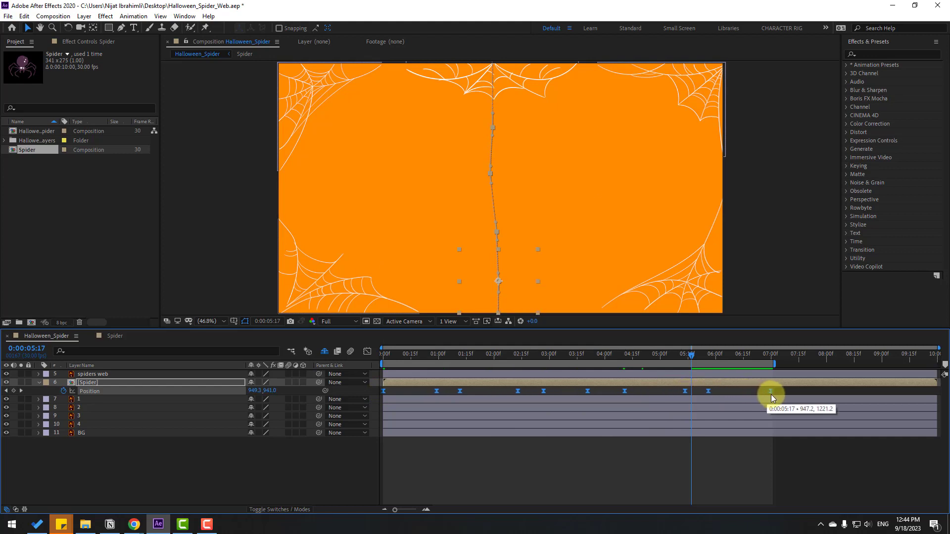
{"action": "key", "text": "space"}
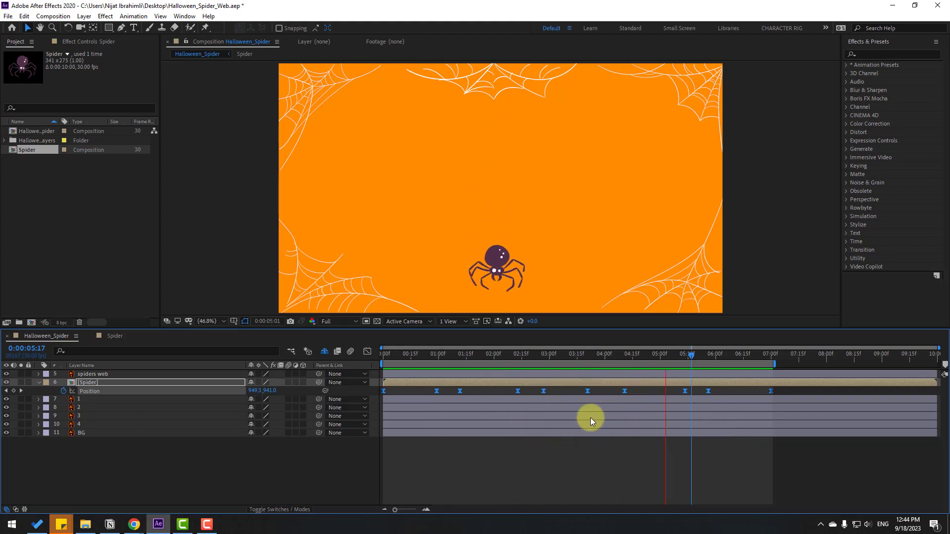
{"action": "left_click_drag", "start_coordinate": [622, 355], "coordinate": [459, 357]}
{"action": "left_click", "coordinate": [303, 497]}
{"action": "key", "text": "u"}
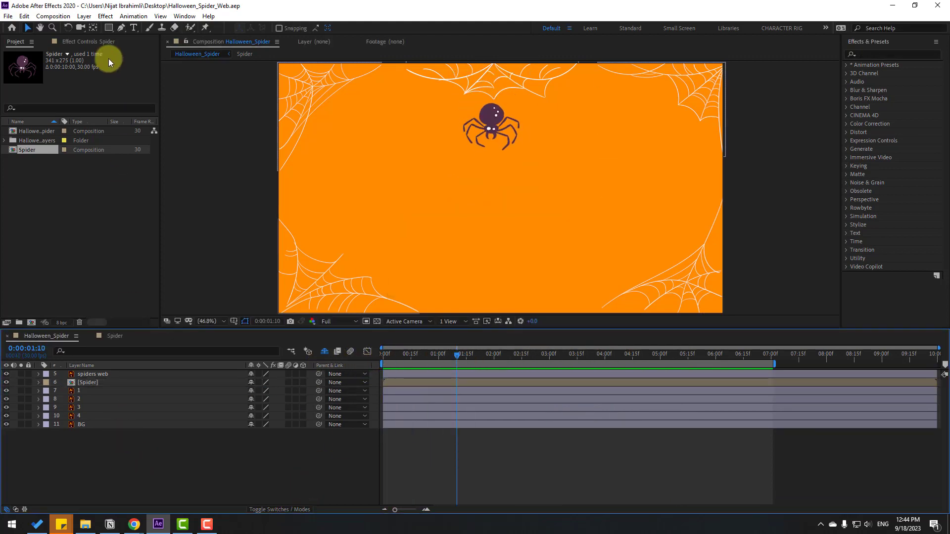
Step: At 0:00:02:24, draw a straight vertical Pen tool line from above the frame's top edge down to the spider's body
{"action": "left_click", "coordinate": [120, 27]}
{"action": "left_click", "coordinate": [537, 355]}
{"action": "left_click_drag", "start_coordinate": [537, 355], "coordinate": [538, 355]}
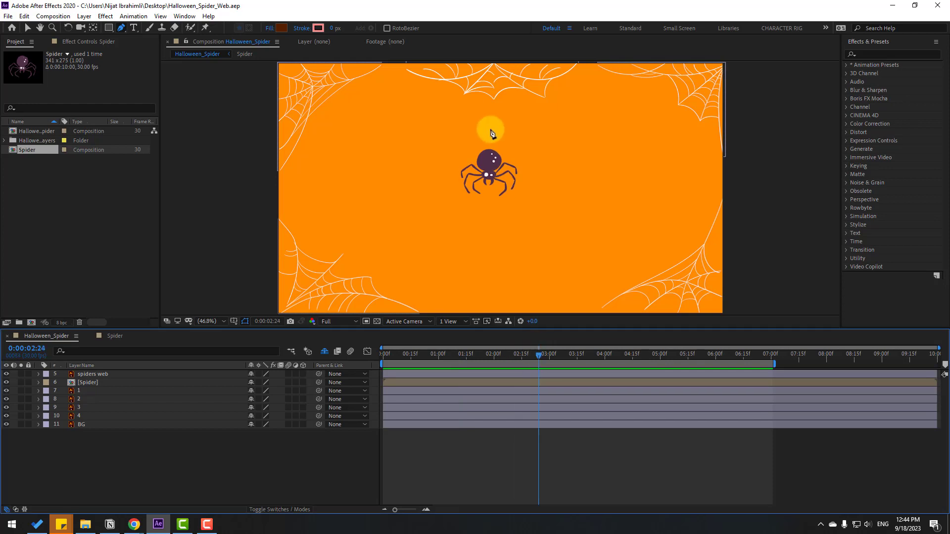
{"action": "left_click_drag", "start_coordinate": [485, 80], "coordinate": [481, 97]}
{"action": "left_click", "coordinate": [485, 73]}
{"action": "left_click_drag", "start_coordinate": [483, 217], "coordinate": [485, 176]}
{"action": "left_click", "coordinate": [485, 160]}
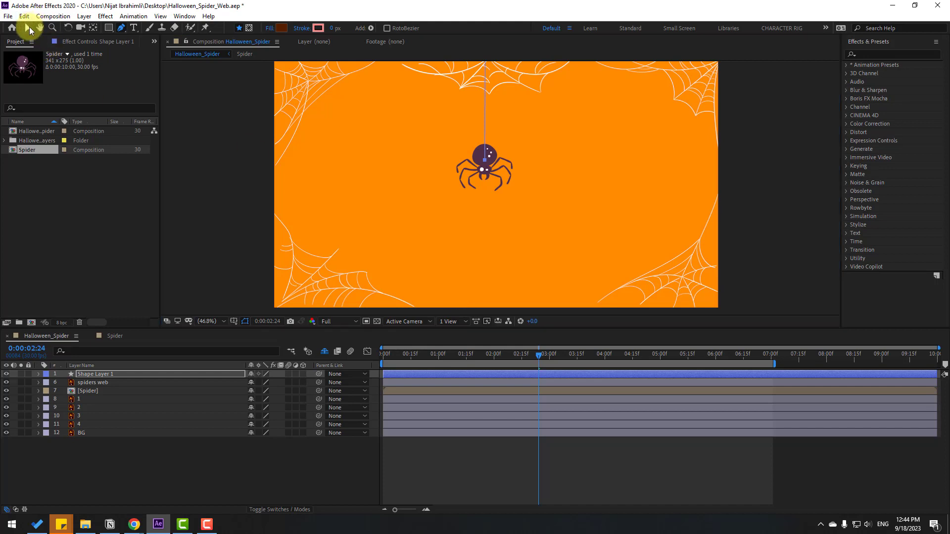
Step: Remove the fill from the vertical line and set its stroke width to 5 px
{"action": "left_click", "coordinate": [28, 28]}
{"action": "left_click", "coordinate": [346, 30]}
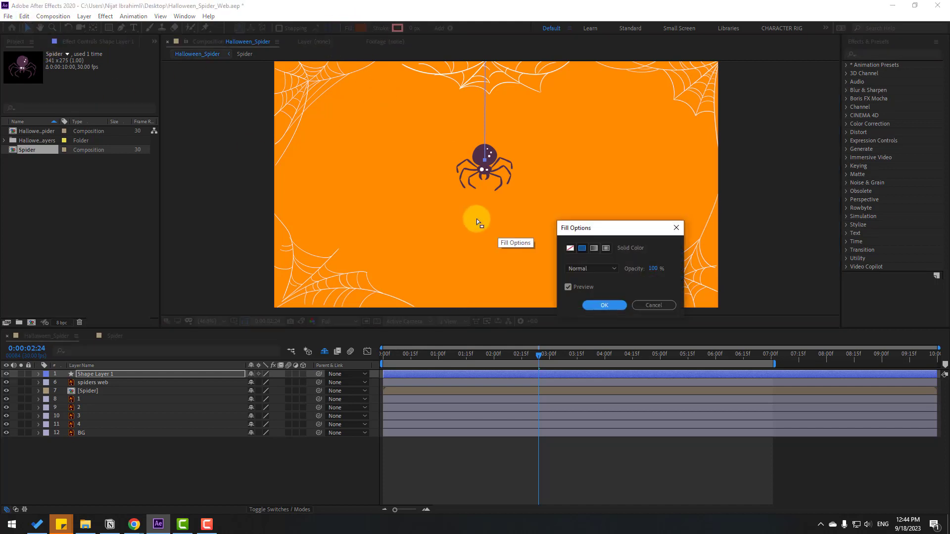
{"action": "left_click", "coordinate": [571, 247]}
{"action": "left_click", "coordinate": [599, 305]}
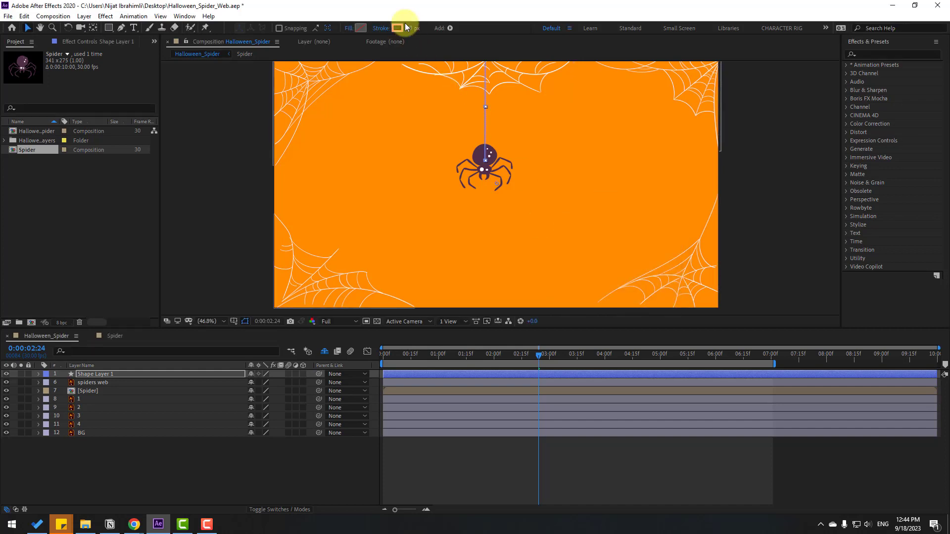
{"action": "type", "text": "5"}
{"action": "key", "text": "Return"}
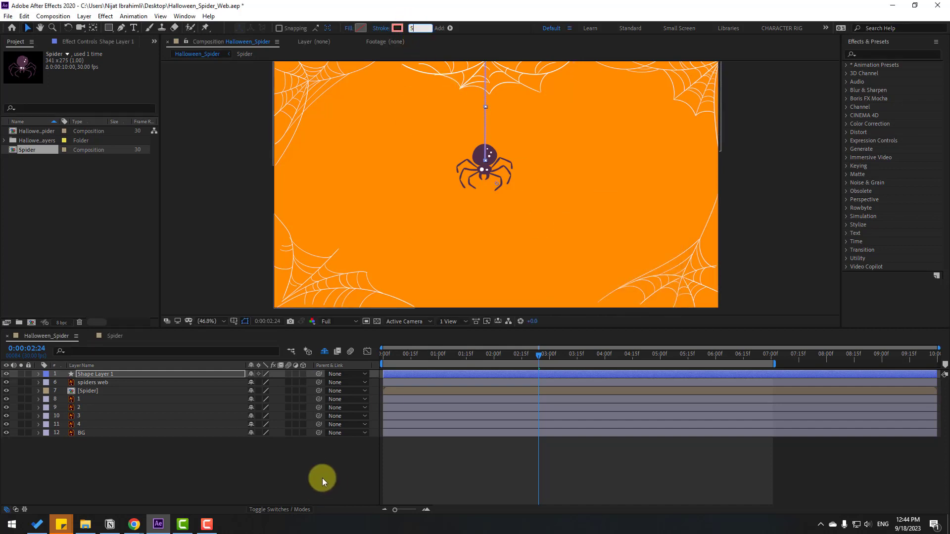
{"action": "left_click", "coordinate": [321, 475]}
Step: Set the line's stroke colour to white and move Shape Layer 1 directly beneath the Spider layer
{"action": "left_click", "coordinate": [111, 373]}
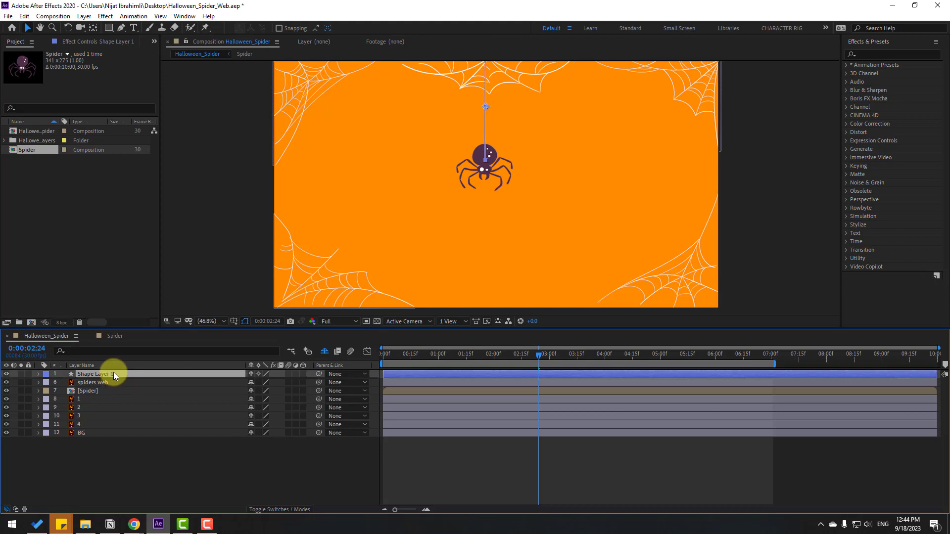
{"action": "left_click", "coordinate": [397, 28]}
{"action": "left_click_drag", "start_coordinate": [371, 352], "coordinate": [251, 318]}
{"action": "left_click", "coordinate": [460, 333]}
{"action": "left_click", "coordinate": [319, 473]}
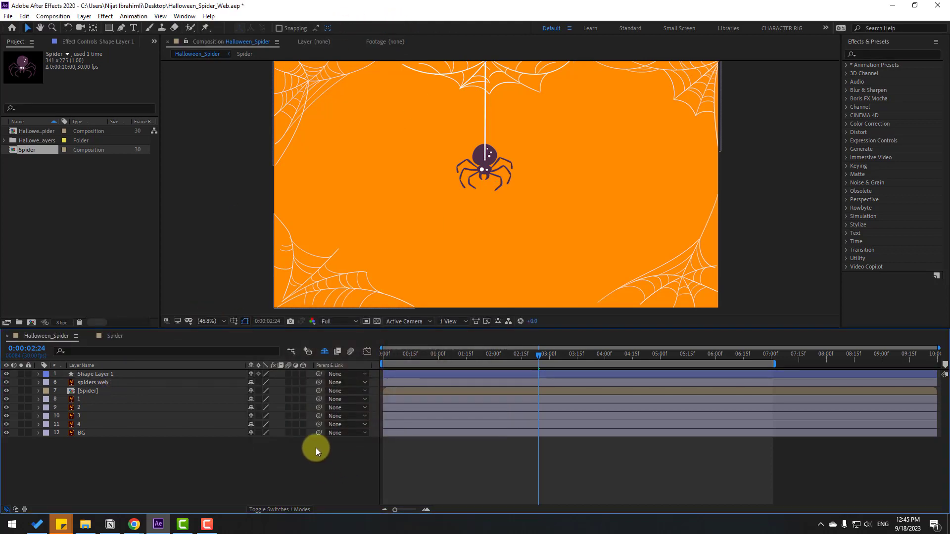
{"action": "left_click", "coordinate": [112, 375]}
{"action": "left_click_drag", "start_coordinate": [104, 376], "coordinate": [108, 392]}
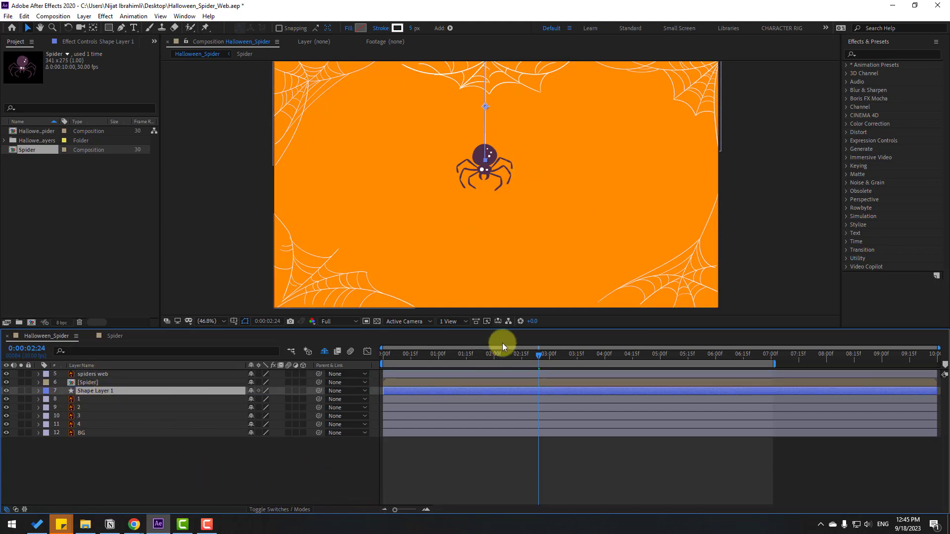
Step: Go to 0:00:00:05 and expand Shape Layer 1's contents down to the Path property of Path 1
{"action": "left_click_drag", "start_coordinate": [521, 359], "coordinate": [391, 369]}
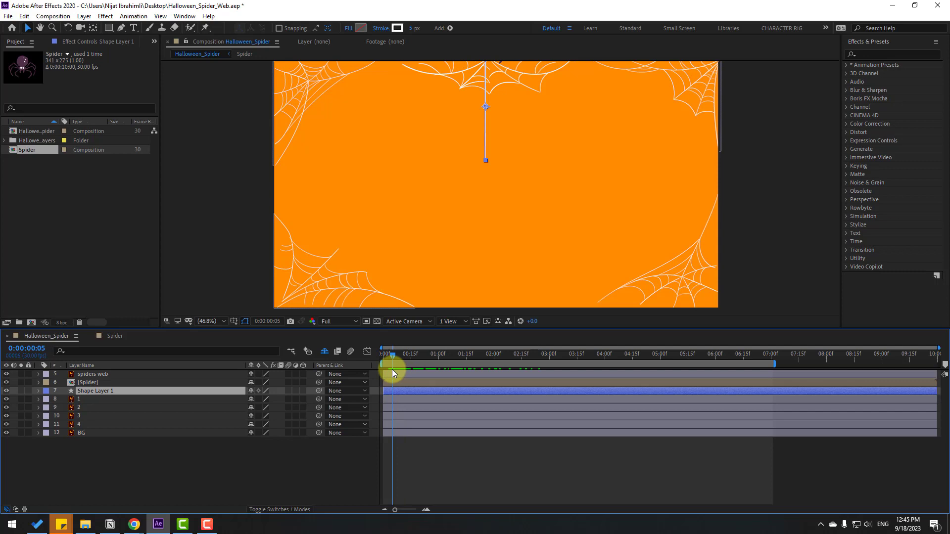
{"action": "key", "text": "space"}
{"action": "left_click_drag", "start_coordinate": [645, 94], "coordinate": [639, 158]}
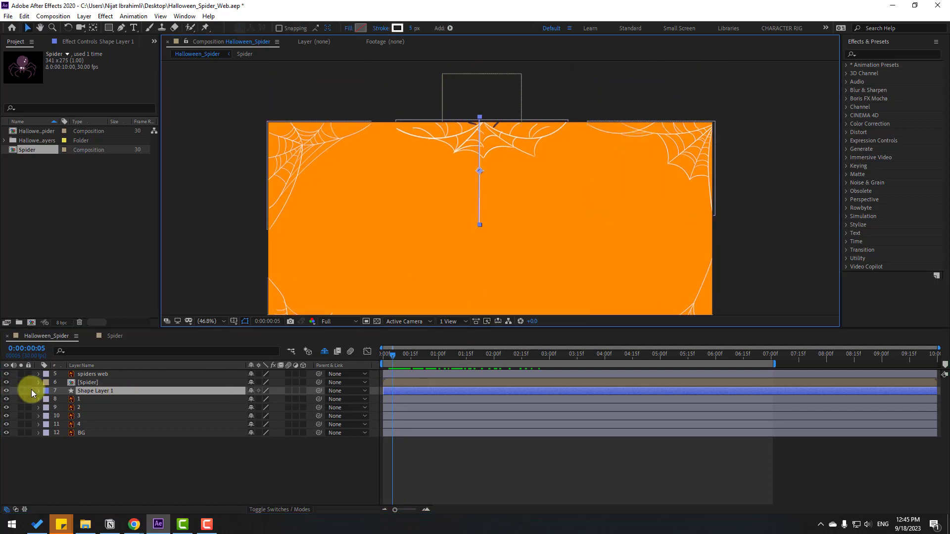
{"action": "left_click", "coordinate": [38, 391]}
{"action": "left_click", "coordinate": [47, 399]}
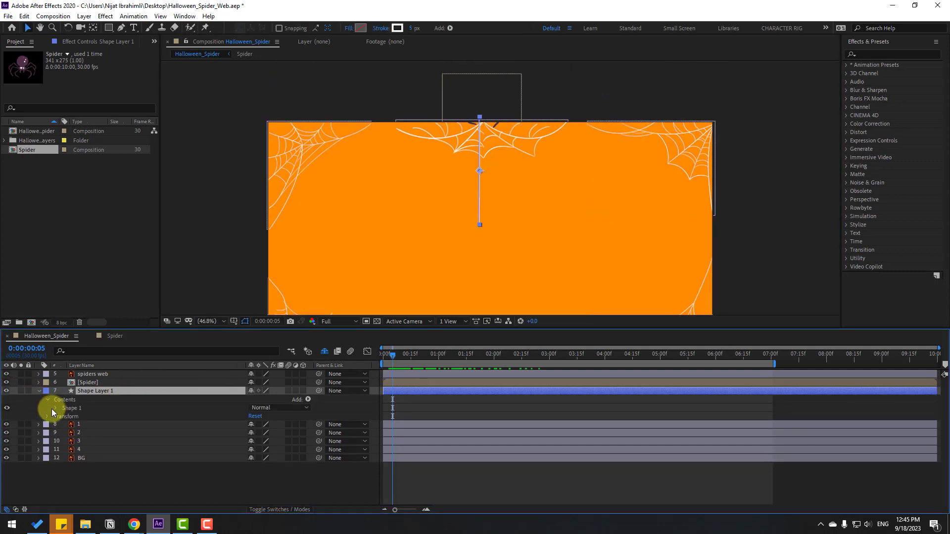
{"action": "left_click", "coordinate": [65, 407]}
{"action": "left_click", "coordinate": [55, 408]}
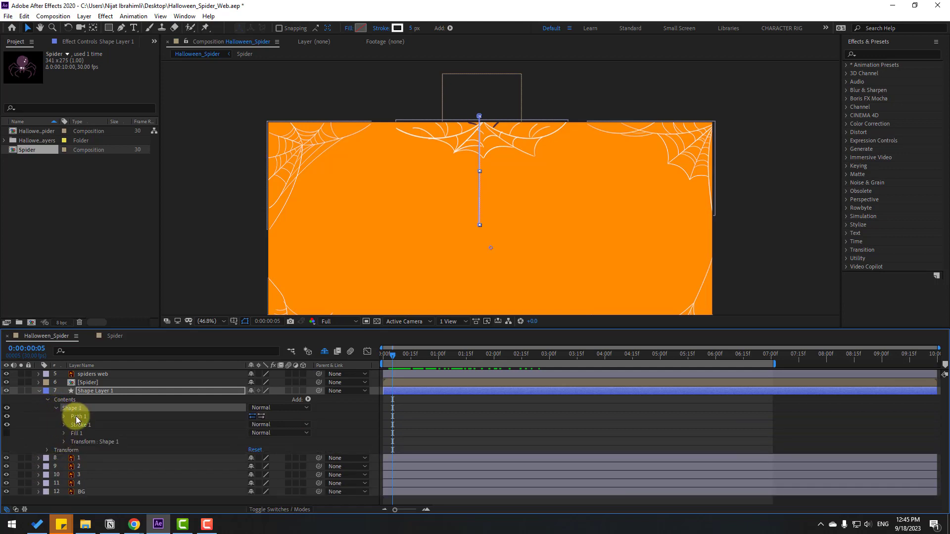
{"action": "left_click", "coordinate": [82, 416]}
{"action": "left_click", "coordinate": [65, 417]}
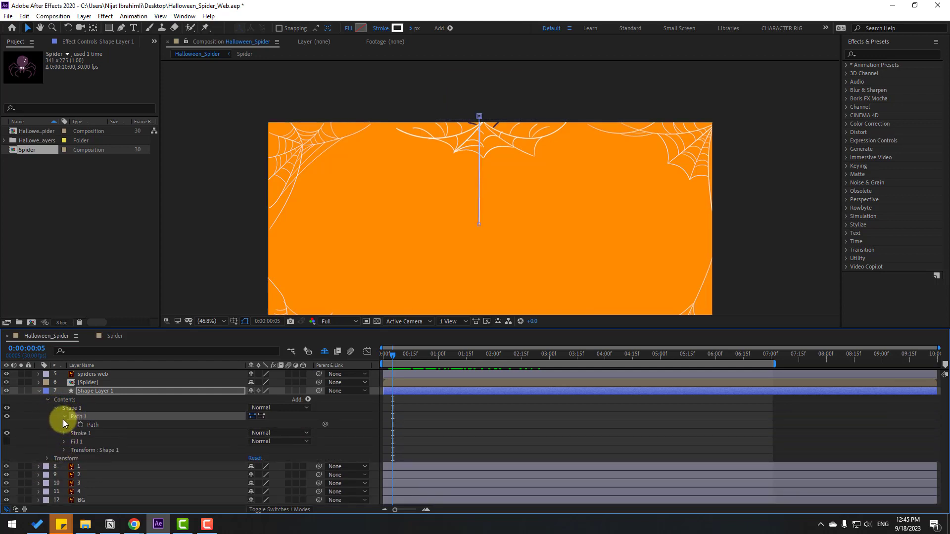
Step: Raise the thread's lower point to the frame's top edge and add a Path keyframe at 0:00:00:05
{"action": "left_click", "coordinate": [120, 28]}
{"action": "left_click", "coordinate": [479, 224]}
{"action": "left_click_drag", "start_coordinate": [478, 225], "coordinate": [480, 123]}
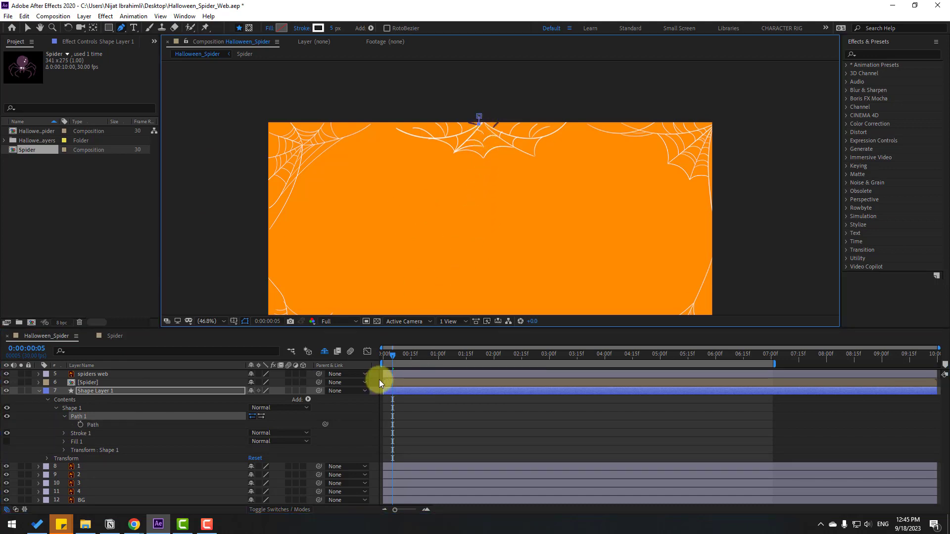
{"action": "left_click", "coordinate": [80, 425]}
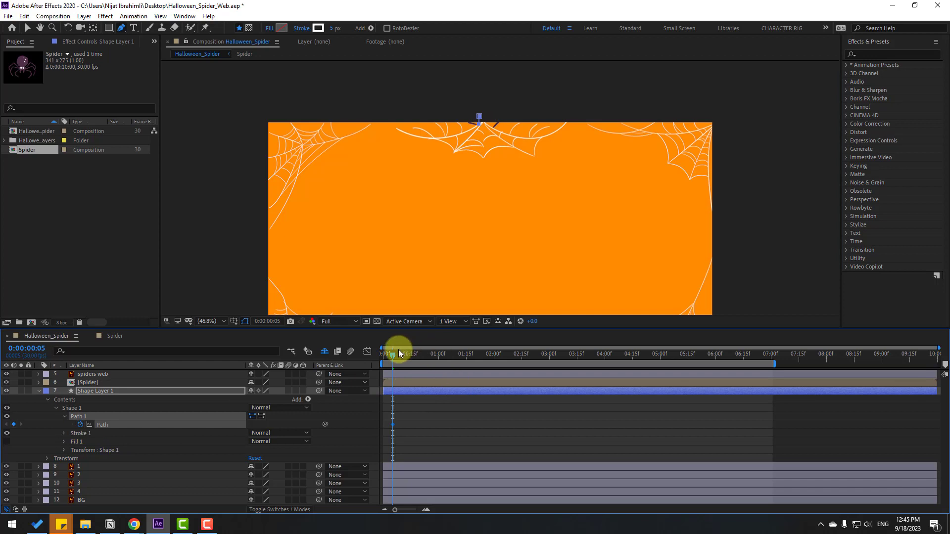
Step: At 0:00:00:22, extend the thread's lower point down to the spider's body to keyframe the Path
{"action": "left_click_drag", "start_coordinate": [395, 357], "coordinate": [425, 358]}
{"action": "left_click", "coordinate": [461, 161]}
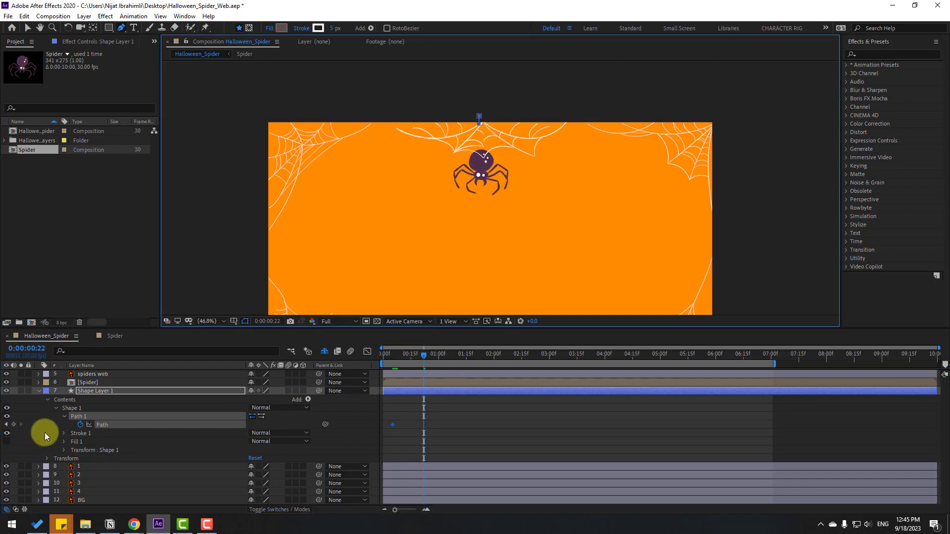
{"action": "left_click", "coordinate": [43, 432]}
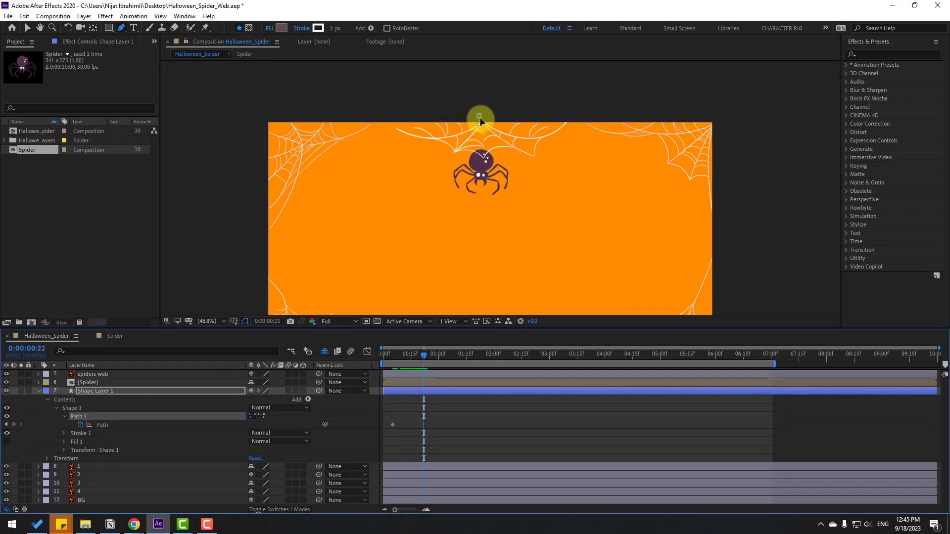
{"action": "left_click_drag", "start_coordinate": [478, 125], "coordinate": [481, 160]}
{"action": "left_click", "coordinate": [409, 403]}
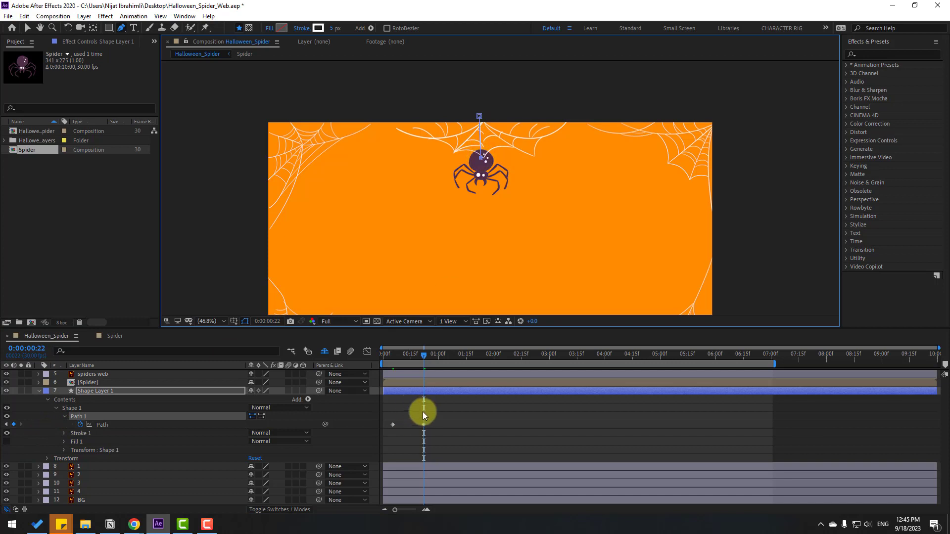
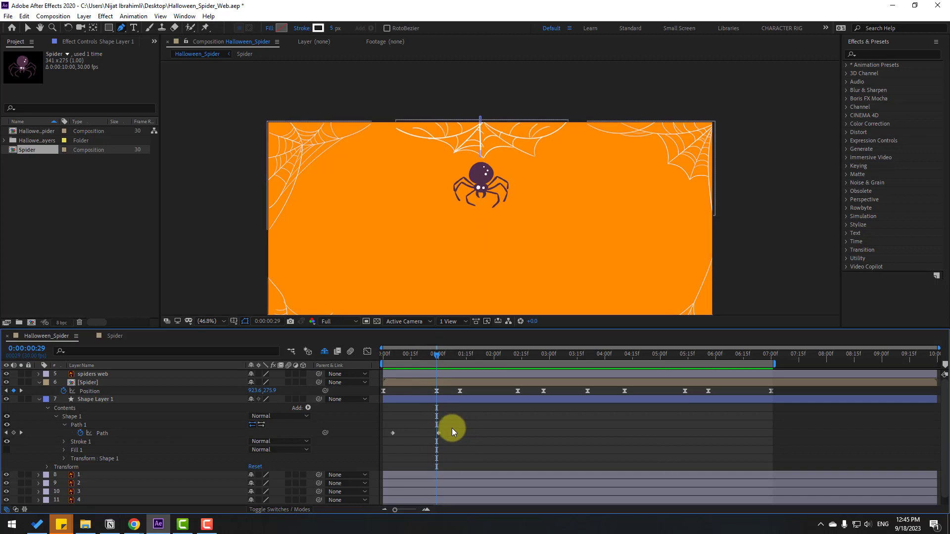
Step: Apply Easy Ease to the thread's two Path keyframes
{"action": "right_click", "coordinate": [393, 433]}
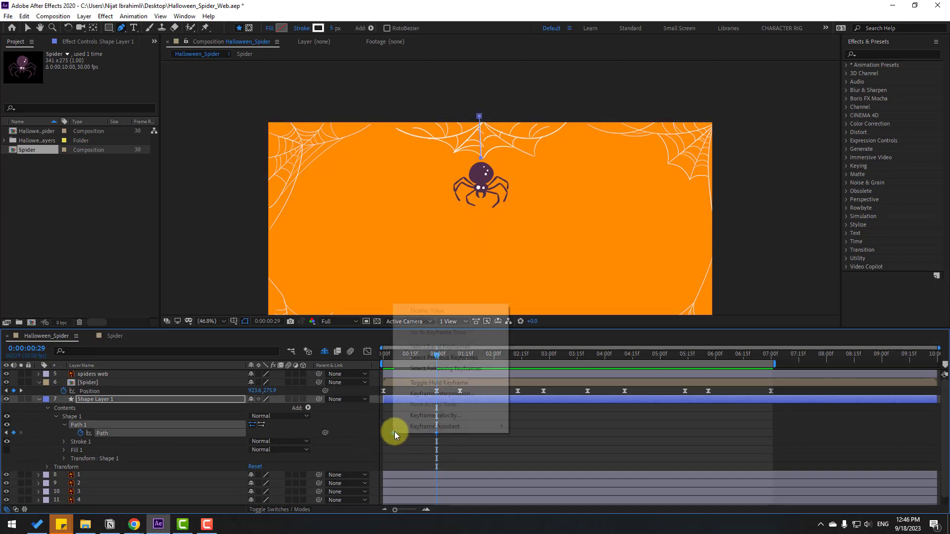
{"action": "mouse_move", "coordinate": [475, 425]}
{"action": "left_click", "coordinate": [536, 458]}
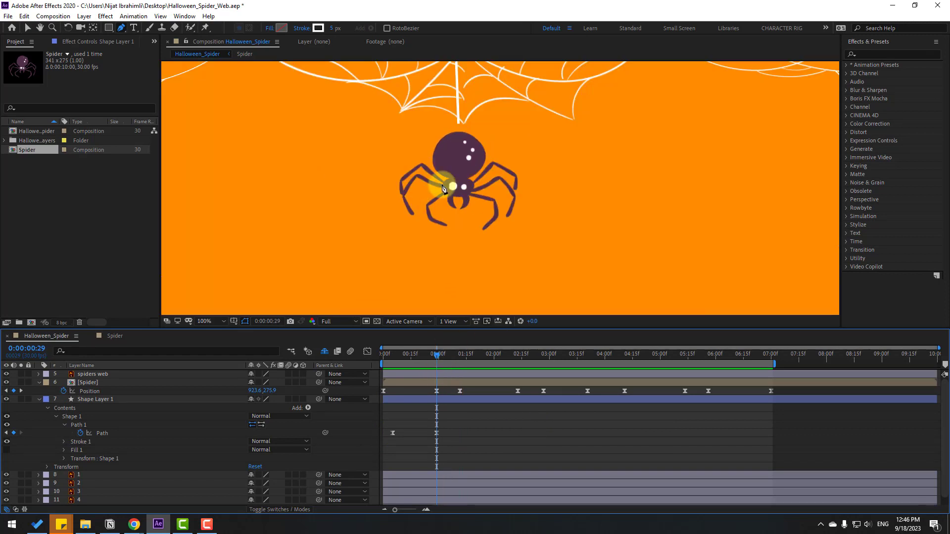
Step: At 0:00:00:29, select Path 1 and extend the thread's lower point onto the top of the spider's body
{"action": "scroll", "coordinate": [445, 187], "scroll_direction": "up", "scroll_amount": 3}
{"action": "left_click", "coordinate": [436, 434]}
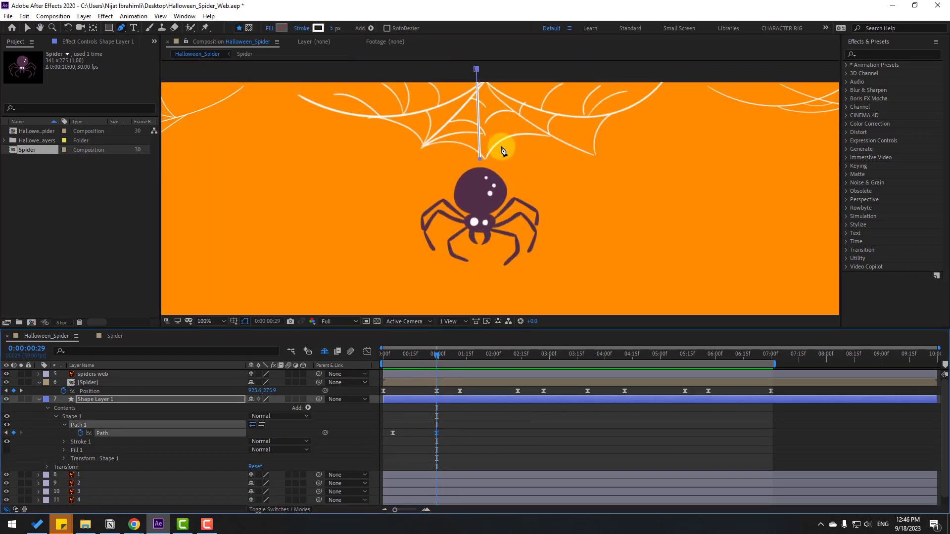
{"action": "left_click", "coordinate": [51, 436]}
{"action": "left_click", "coordinate": [80, 425]}
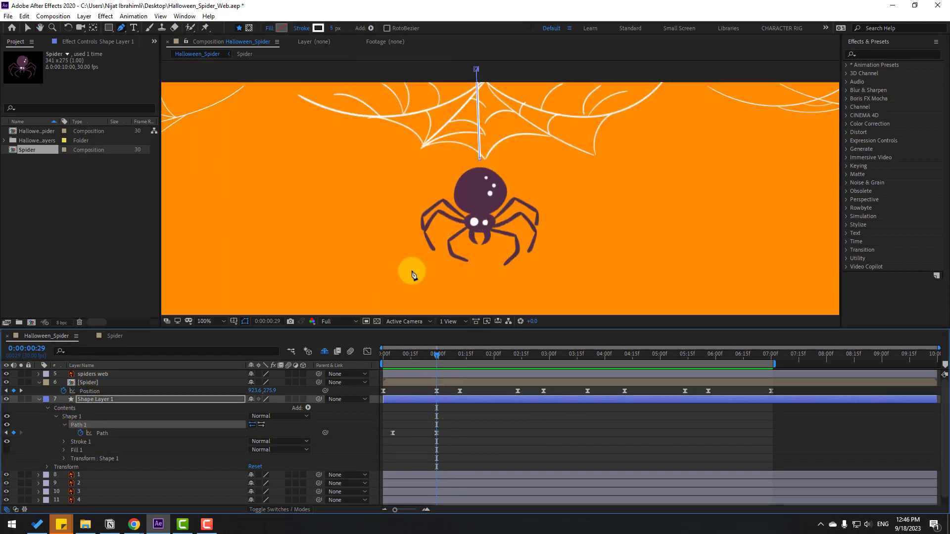
{"action": "left_click_drag", "start_coordinate": [481, 158], "coordinate": [482, 173]}
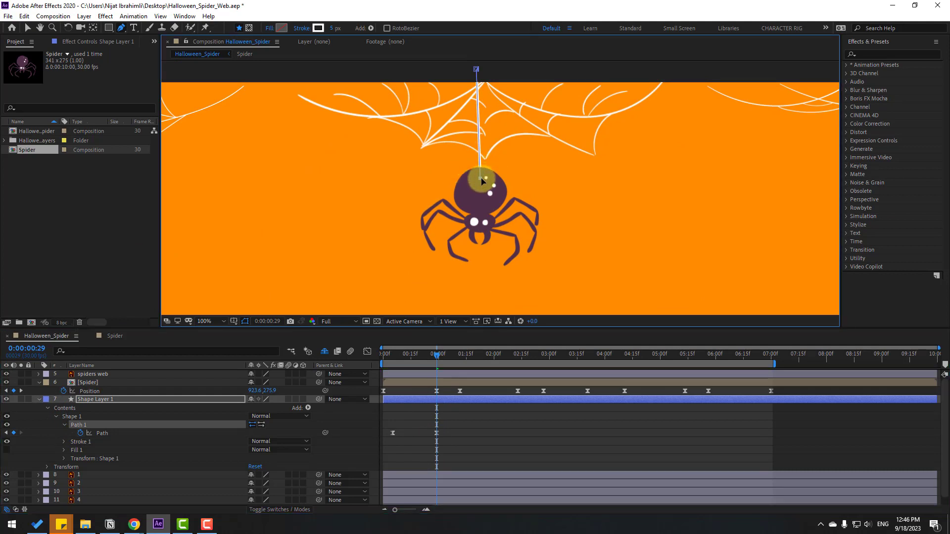
Step: Add a Path keyframe at 0:00:01:12 to hold the thread's current length
{"action": "left_click_drag", "start_coordinate": [434, 351], "coordinate": [462, 358]}
{"action": "left_click", "coordinate": [43, 441]}
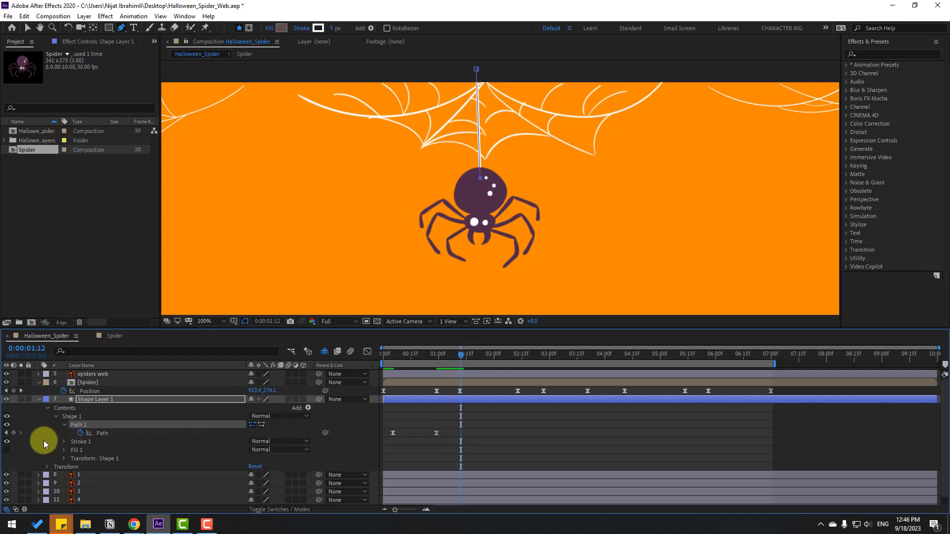
{"action": "left_click", "coordinate": [14, 434]}
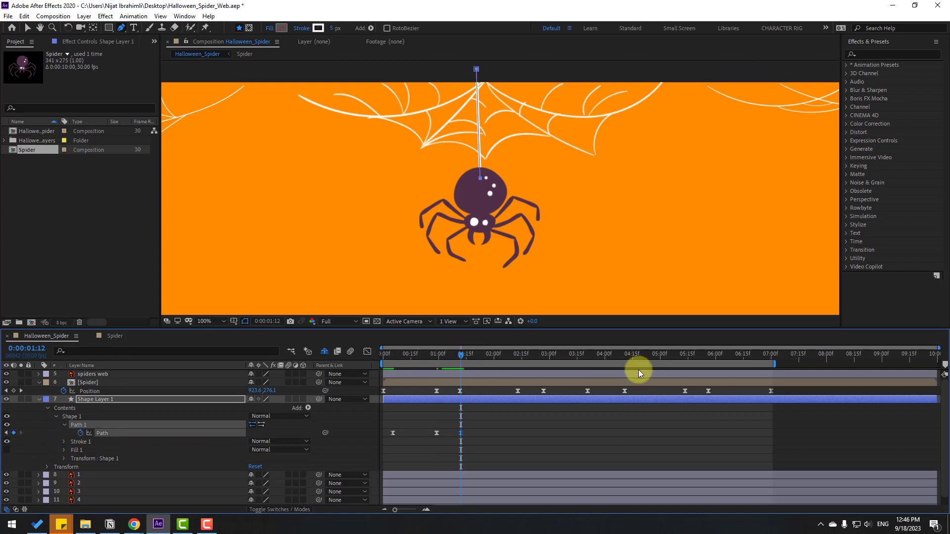
Step: At 0:00:02:13, extend only the thread's lower point down to the spider's body, undoing any shift of the whole line
{"action": "left_click_drag", "start_coordinate": [470, 357], "coordinate": [519, 358]}
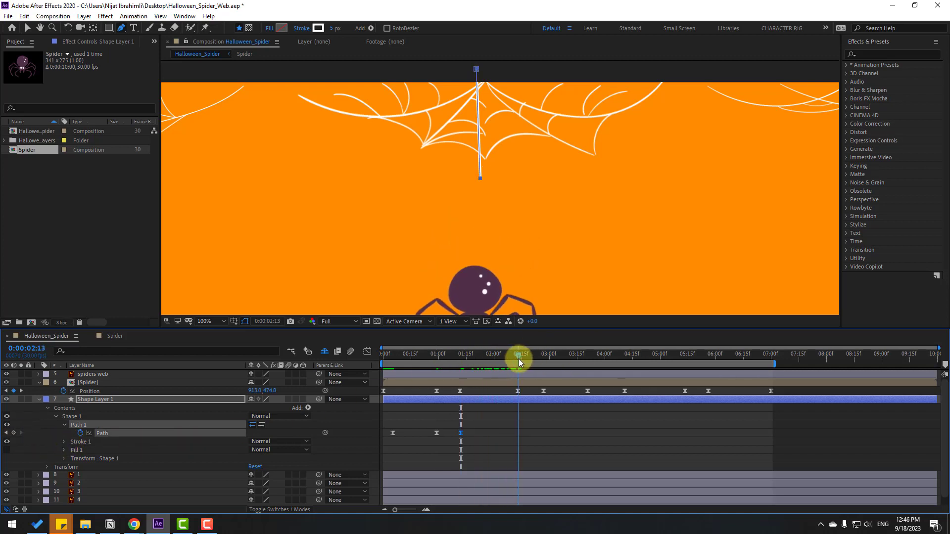
{"action": "left_click_drag", "start_coordinate": [479, 178], "coordinate": [479, 195]}
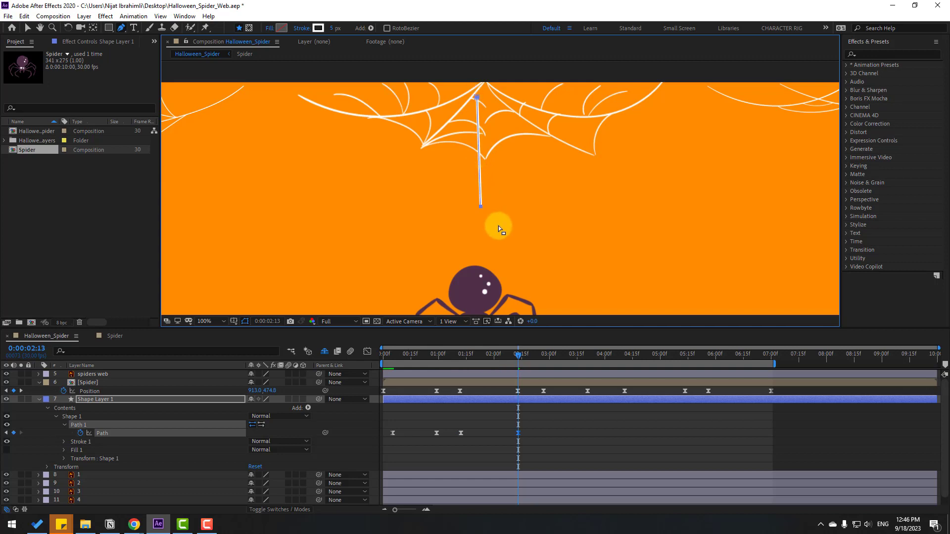
{"action": "key", "text": "ctrl+z"}
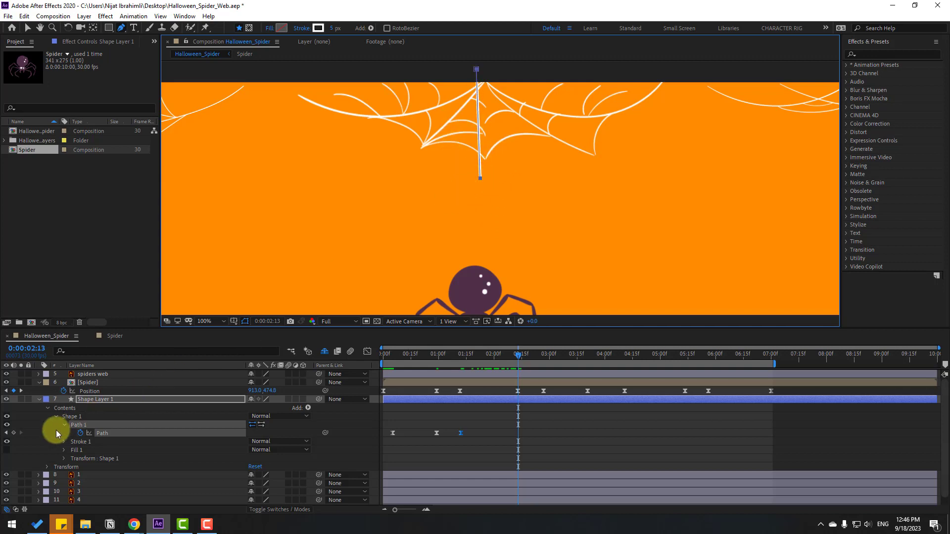
{"action": "left_click", "coordinate": [42, 434]}
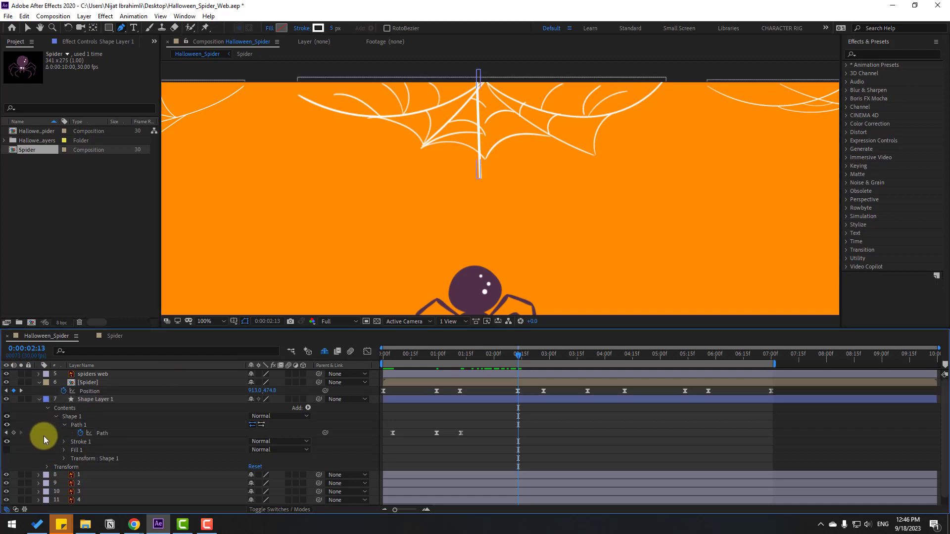
{"action": "left_click", "coordinate": [84, 425]}
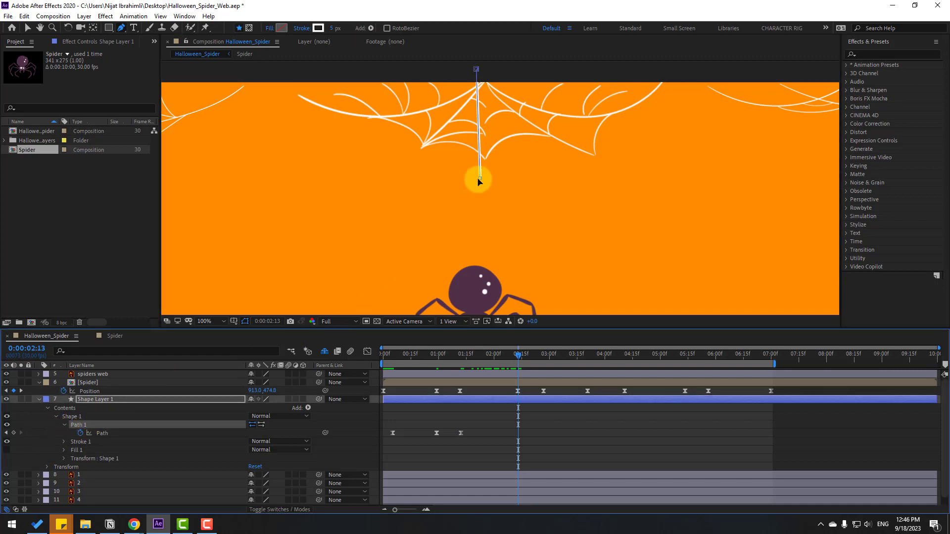
{"action": "left_click_drag", "start_coordinate": [479, 178], "coordinate": [480, 190]}
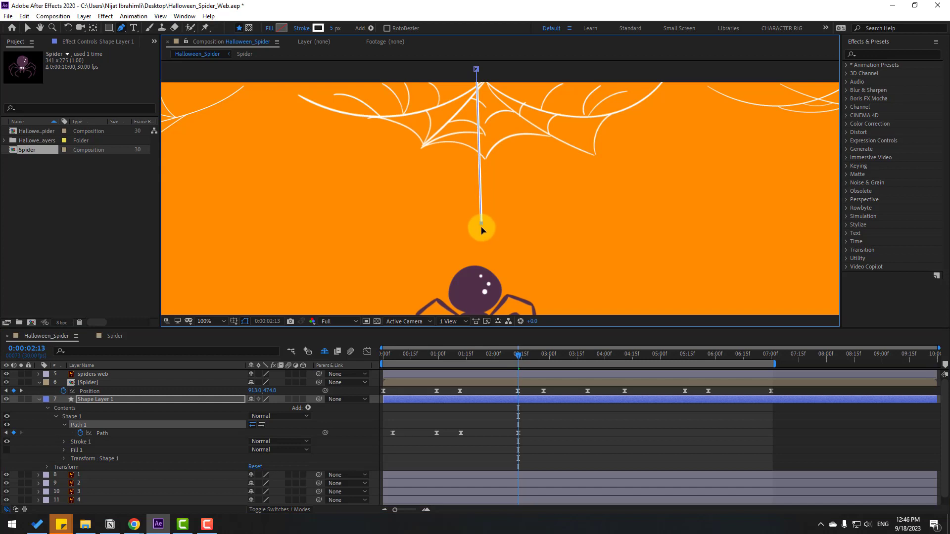
{"action": "left_click_drag", "start_coordinate": [481, 229], "coordinate": [477, 279]}
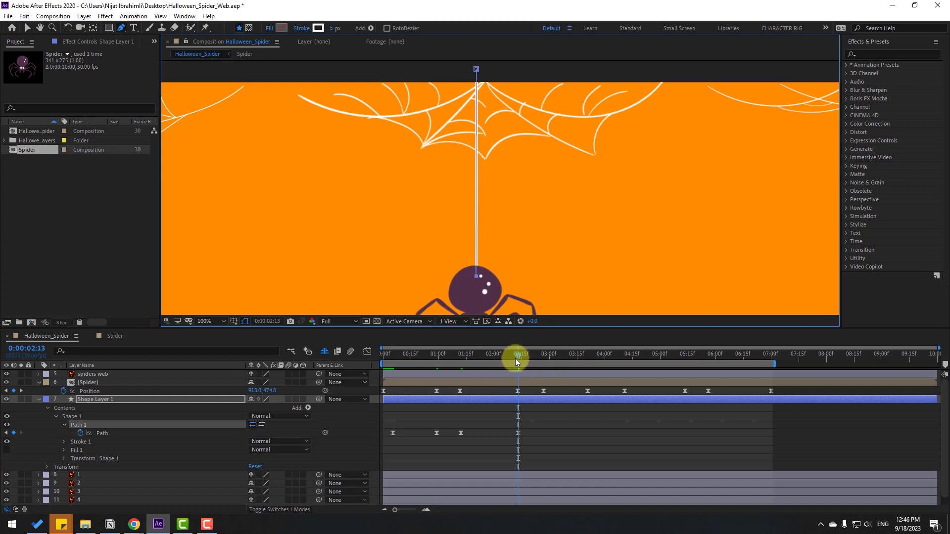
Step: Add a holding Path keyframe at the time of the Spider layer's fifth Position keyframe
{"action": "mouse_move", "coordinate": [515, 359]}
{"action": "left_mouse_down"}
{"action": "mouse_move", "coordinate": [473, 367]}
{"action": "mouse_move", "coordinate": [589, 359]}
{"action": "left_mouse_up"}
{"action": "left_click", "coordinate": [20, 443]}
{"action": "left_click", "coordinate": [14, 433]}
Step: At 0:00:03:21, reselect Path 1 and extend the thread's lower point down to the spider's body
{"action": "left_click_drag", "start_coordinate": [475, 280], "coordinate": [485, 158]}
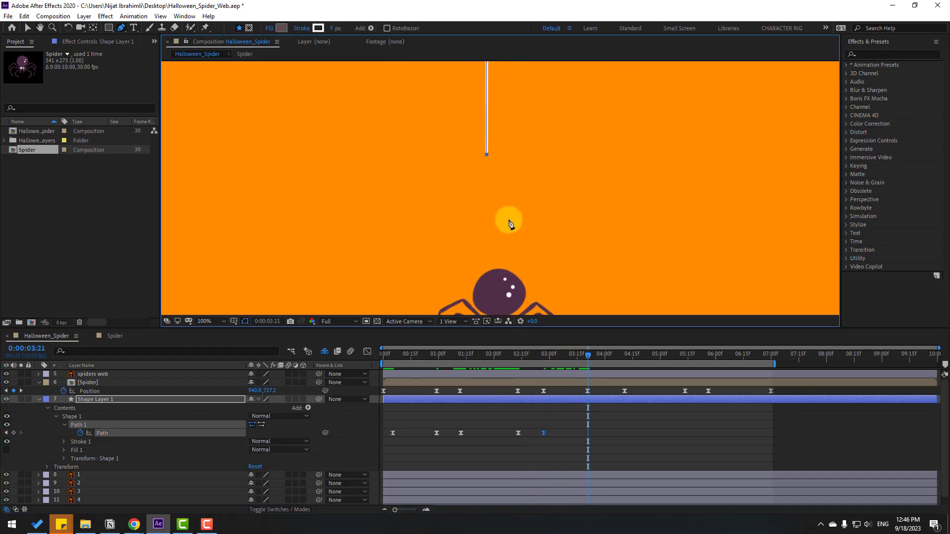
{"action": "left_click", "coordinate": [486, 156]}
{"action": "left_click", "coordinate": [42, 432]}
{"action": "left_click", "coordinate": [86, 424]}
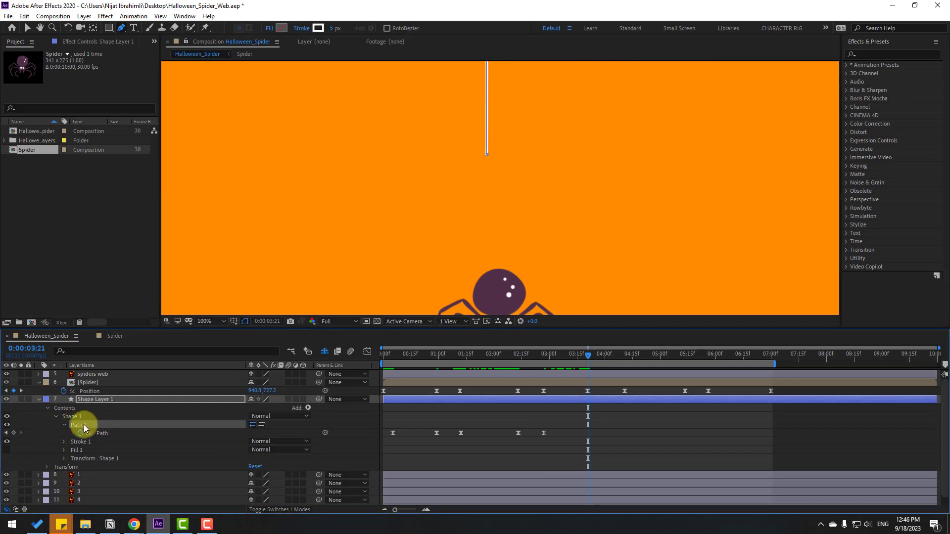
{"action": "left_click_drag", "start_coordinate": [487, 155], "coordinate": [496, 281]}
Step: Add a Path keyframe at 0:00:04:11 to hold the thread at its current length
{"action": "scroll", "coordinate": [509, 243], "scroll_direction": "down", "scroll_amount": 1}
{"action": "left_click_drag", "start_coordinate": [588, 355], "coordinate": [624, 353]}
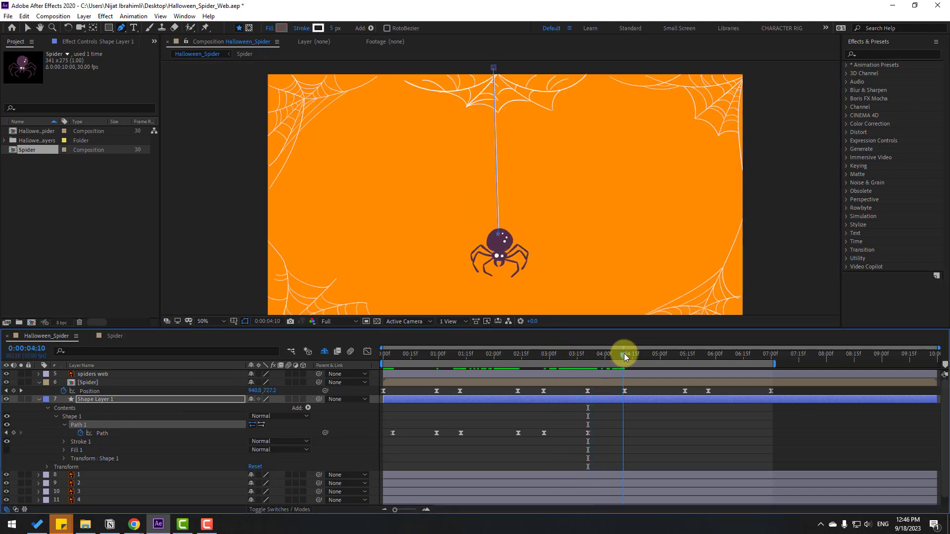
{"action": "left_click", "coordinate": [13, 433]}
Step: At 0:00:05:14, extend the thread's lower point to the spider's body, and hold it with a Path keyframe at 0:00:05:26
{"action": "left_click_drag", "start_coordinate": [651, 348], "coordinate": [684, 358]}
{"action": "left_click_drag", "start_coordinate": [573, 257], "coordinate": [558, 230]}
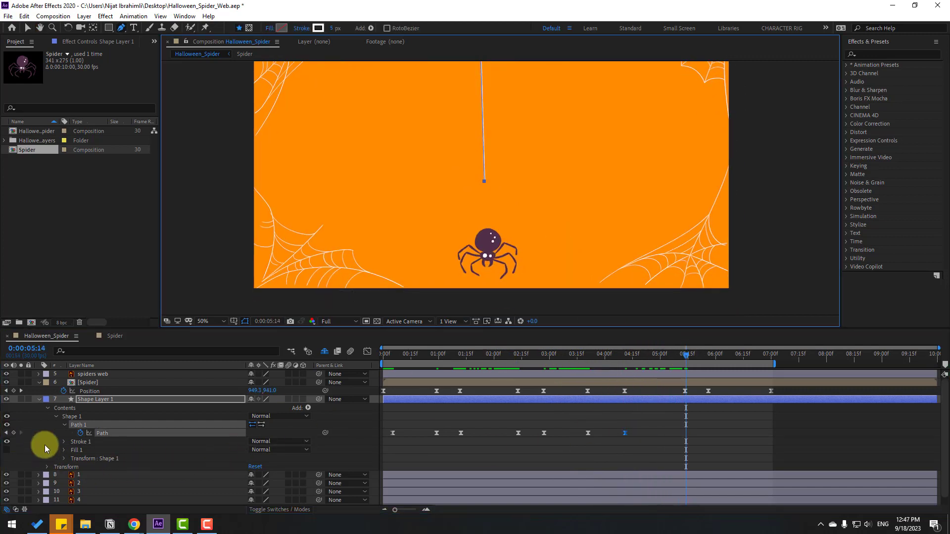
{"action": "left_click", "coordinate": [72, 434]}
{"action": "left_click", "coordinate": [81, 425]}
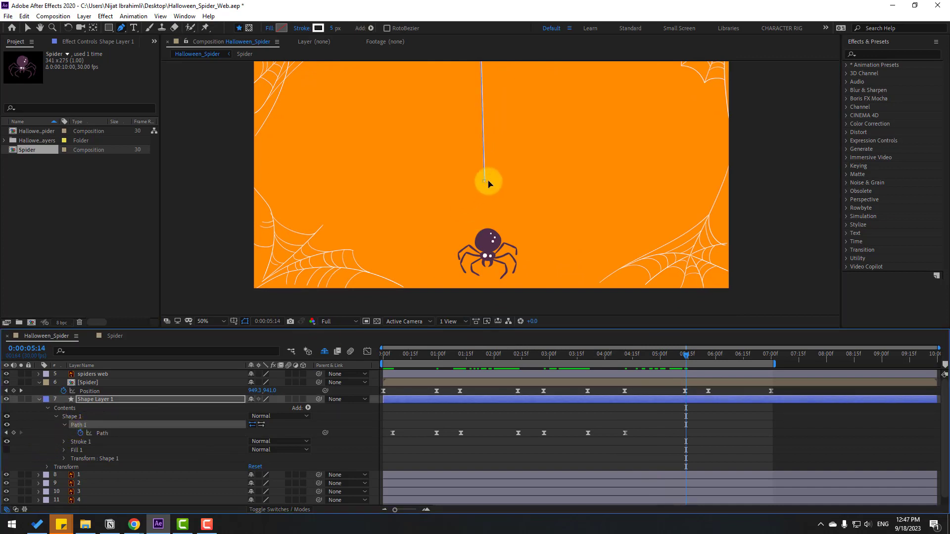
{"action": "left_click_drag", "start_coordinate": [485, 184], "coordinate": [490, 226]}
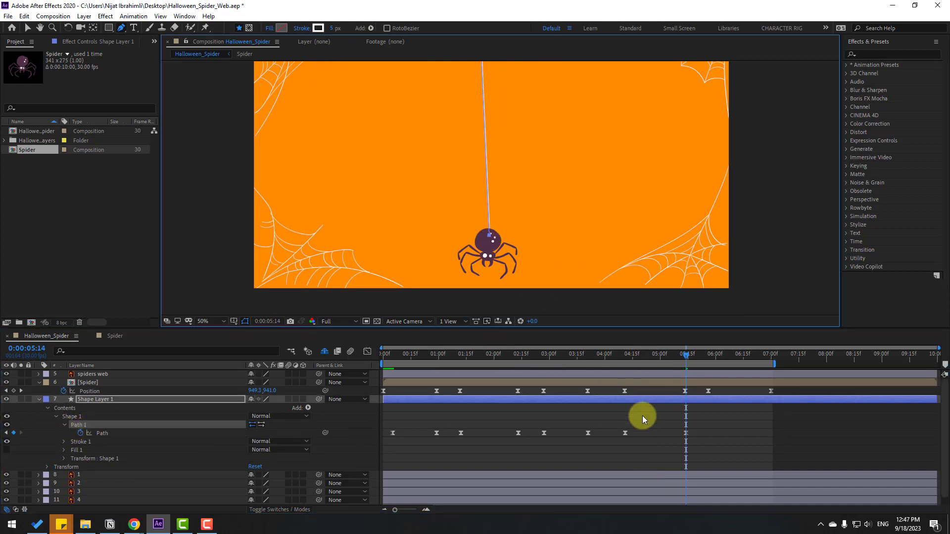
{"action": "left_click_drag", "start_coordinate": [686, 355], "coordinate": [708, 357]}
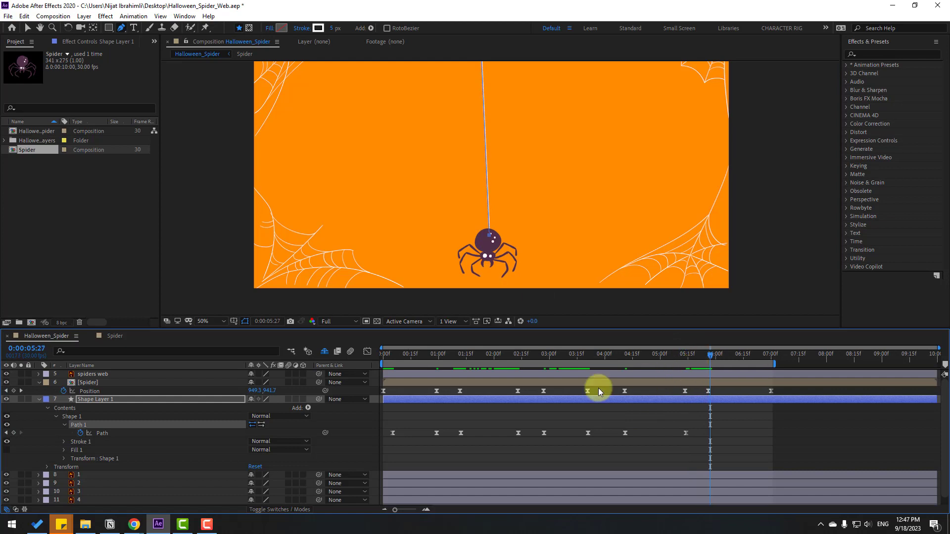
{"action": "left_click", "coordinate": [14, 434]}
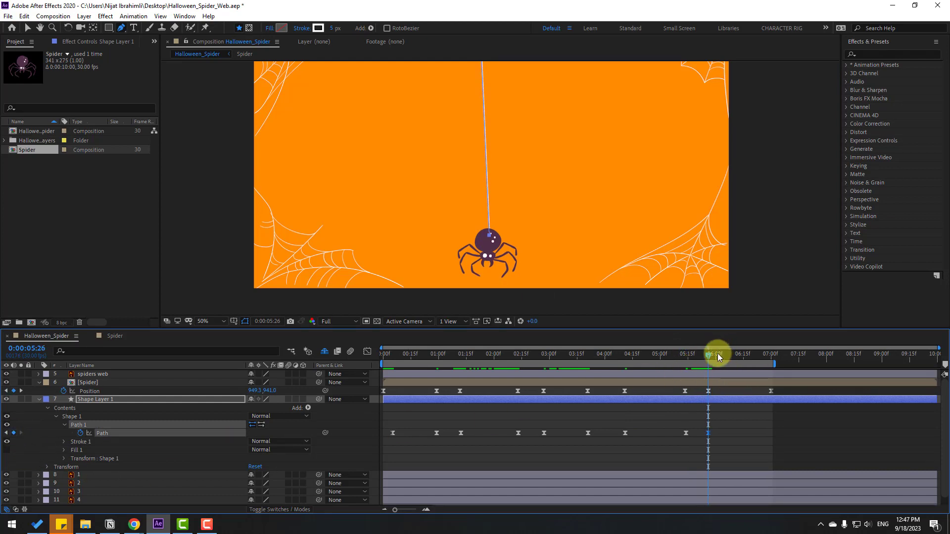
Step: At 0:00:07:00, extend the thread's lower point just past the composition's bottom edge
{"action": "left_click_drag", "start_coordinate": [717, 353], "coordinate": [771, 358]}
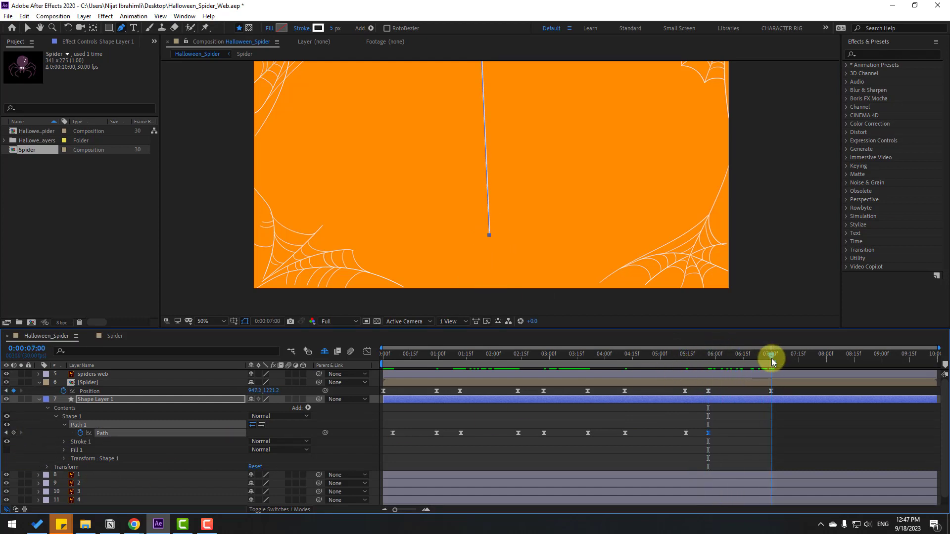
{"action": "left_click", "coordinate": [55, 437]}
{"action": "left_click", "coordinate": [80, 426]}
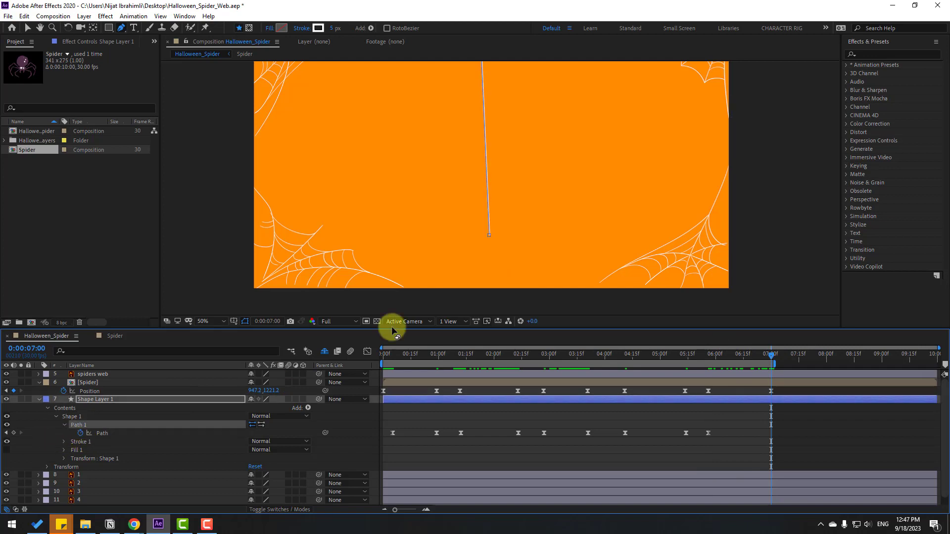
{"action": "left_click_drag", "start_coordinate": [490, 237], "coordinate": [497, 297]}
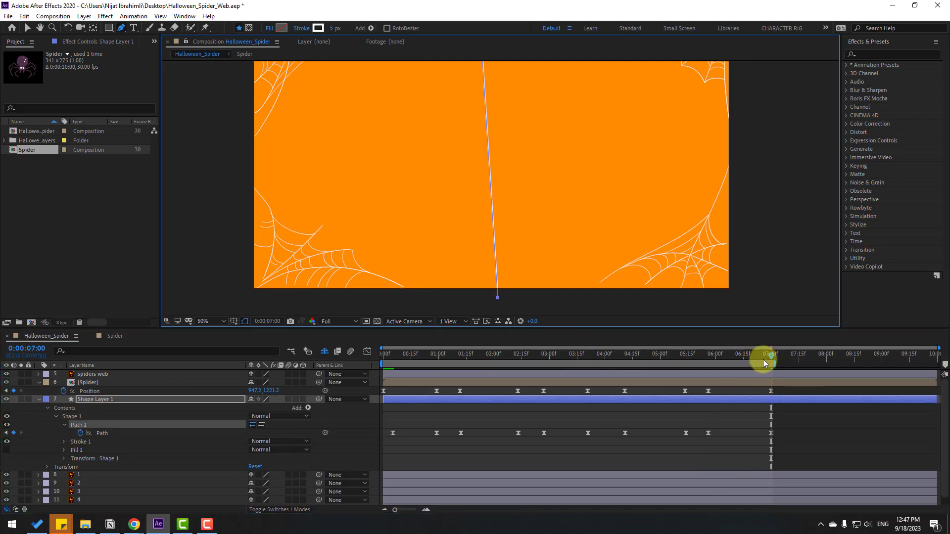
Step: Move the last Path keyframe to 0:00:06:16 and place the thread's lower point on the spider's body there
{"action": "left_click_drag", "start_coordinate": [764, 361], "coordinate": [745, 360]}
{"action": "left_click_drag", "start_coordinate": [769, 434], "coordinate": [748, 437]}
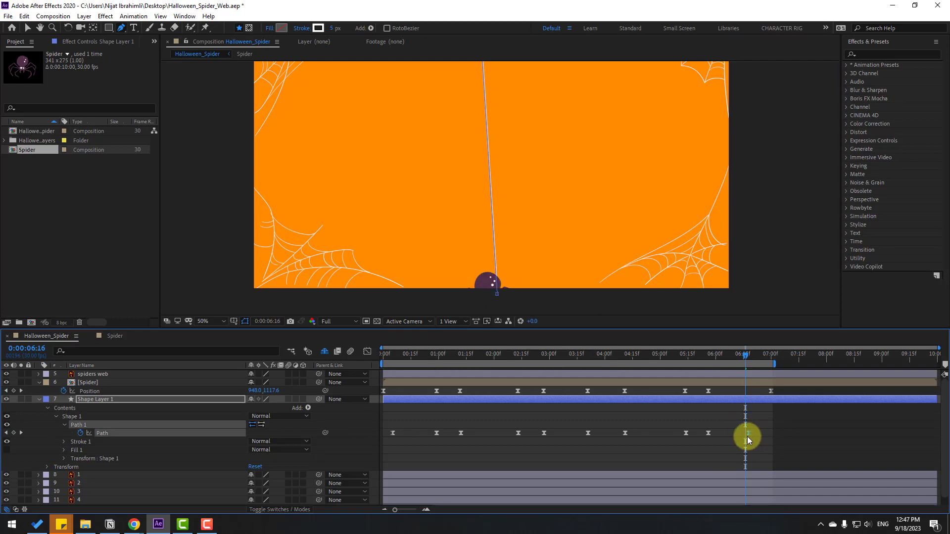
{"action": "left_click", "coordinate": [39, 435]}
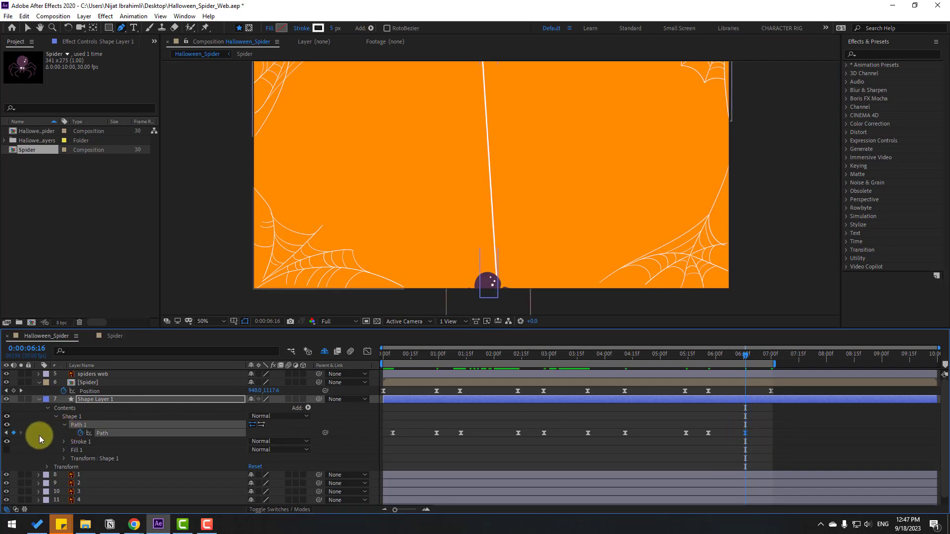
{"action": "left_click", "coordinate": [73, 427]}
{"action": "left_click", "coordinate": [51, 434]}
{"action": "left_click", "coordinate": [79, 425]}
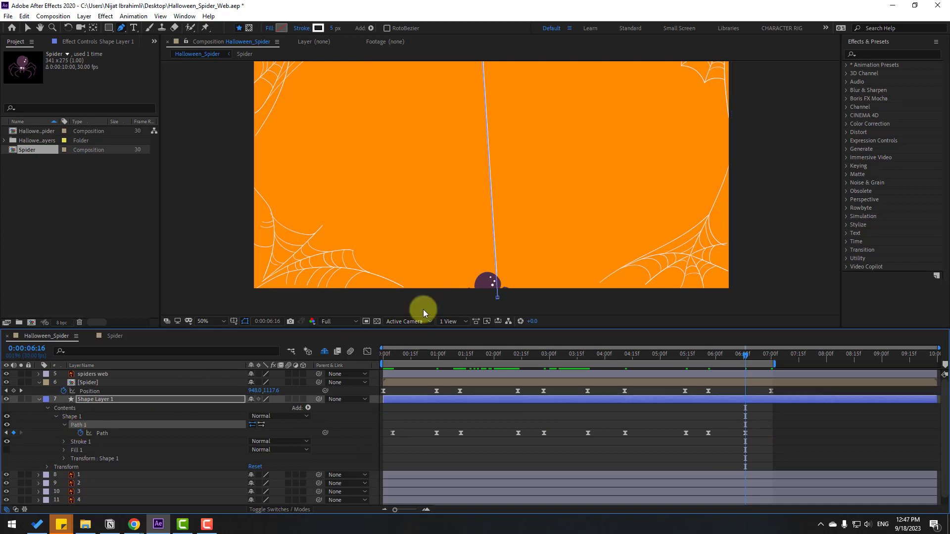
{"action": "left_click_drag", "start_coordinate": [498, 298], "coordinate": [496, 292]}
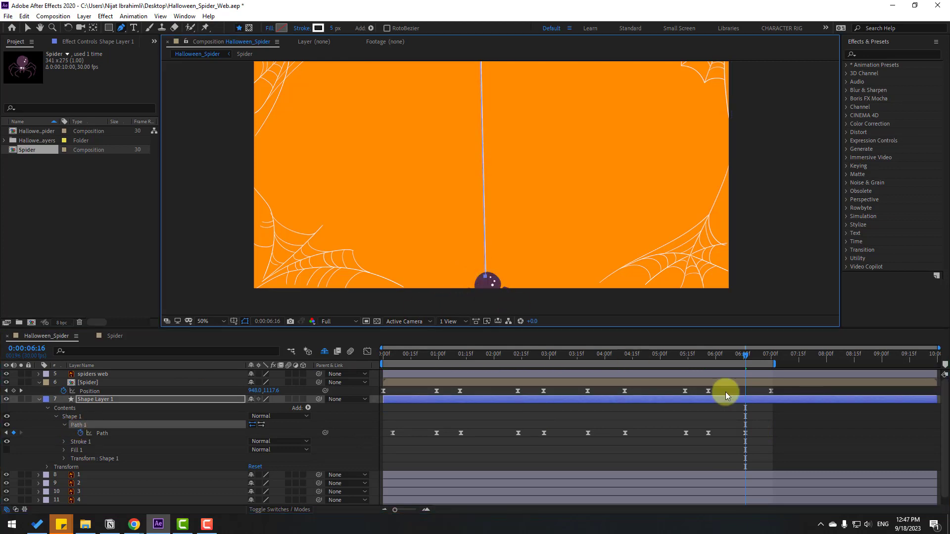
Step: At 0:00:06:20, extend the thread's lower point to the spider's body at the frame's bottom edge
{"action": "left_click", "coordinate": [725, 355]}
{"action": "left_click_drag", "start_coordinate": [727, 354], "coordinate": [752, 354]}
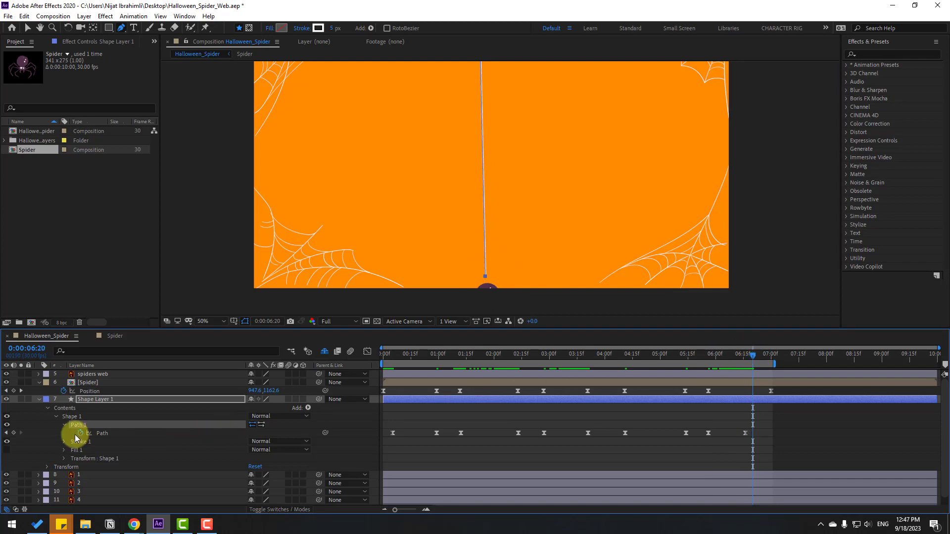
{"action": "left_click", "coordinate": [44, 437]}
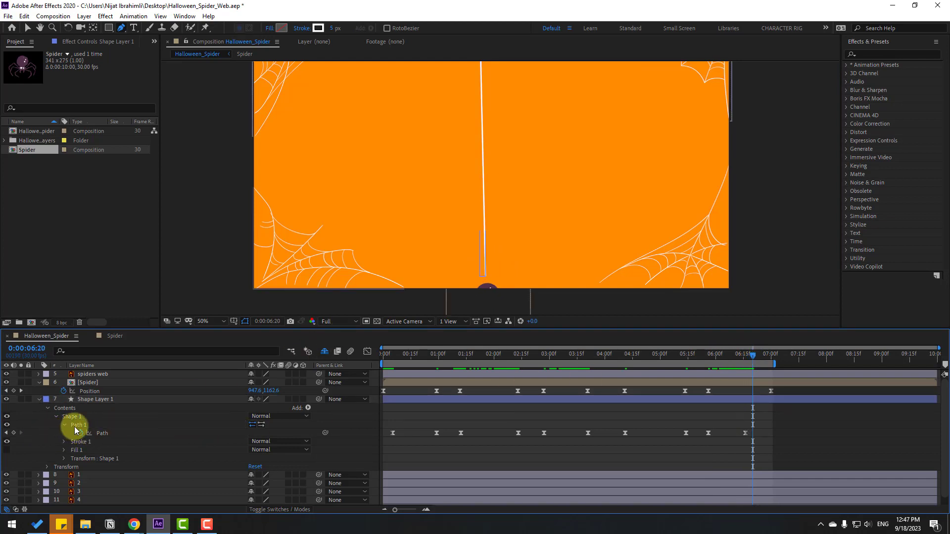
{"action": "left_click", "coordinate": [77, 426]}
{"action": "left_click_drag", "start_coordinate": [484, 278], "coordinate": [487, 291]}
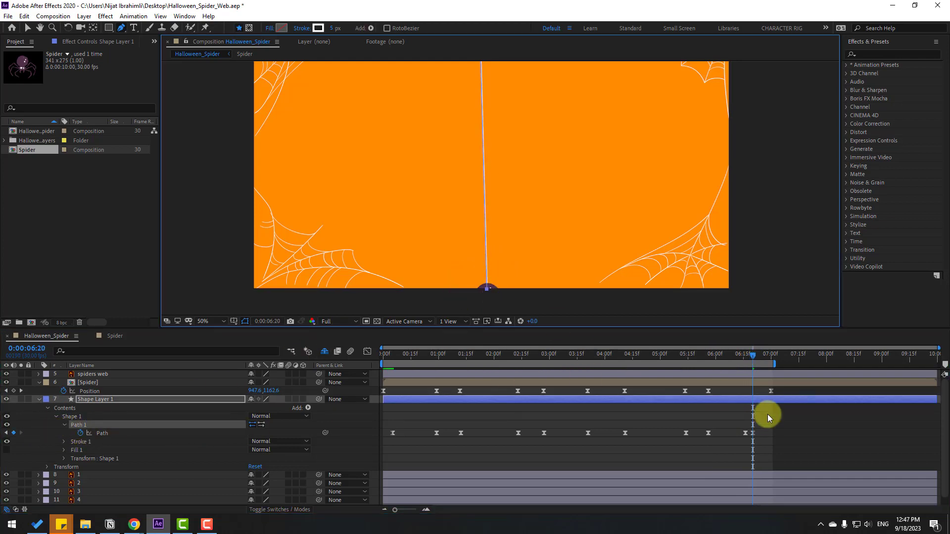
Step: Step through the frames up to 0:00:06:27 to check the thread against the spider's exit
{"action": "key", "text": "Page_Down"}
{"action": "key", "text": "Page_Down"}
{"action": "key", "text": "Page_Down"}
{"action": "key", "text": "Page_Down"}
{"action": "key", "text": "Page_Down"}
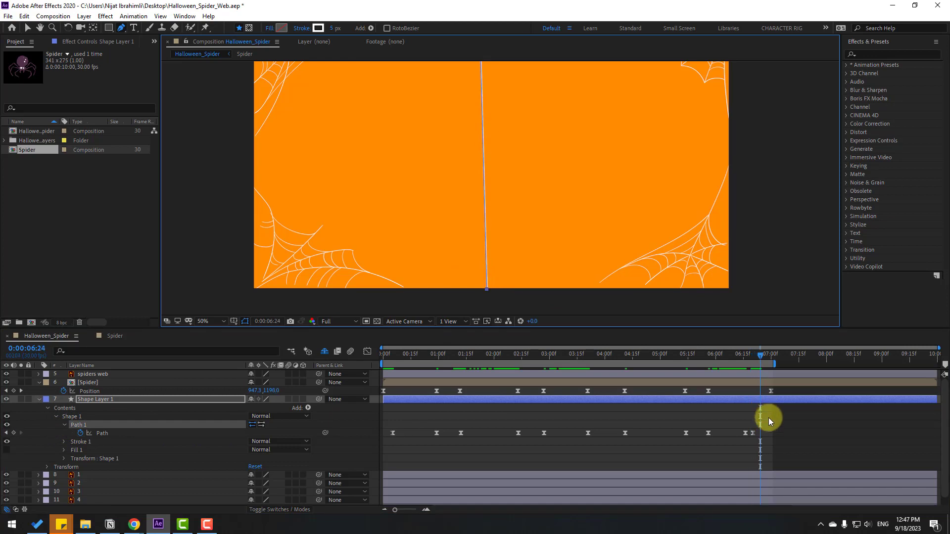
{"action": "left_click_drag", "start_coordinate": [755, 354], "coordinate": [765, 355]}
{"action": "left_click", "coordinate": [800, 432]}
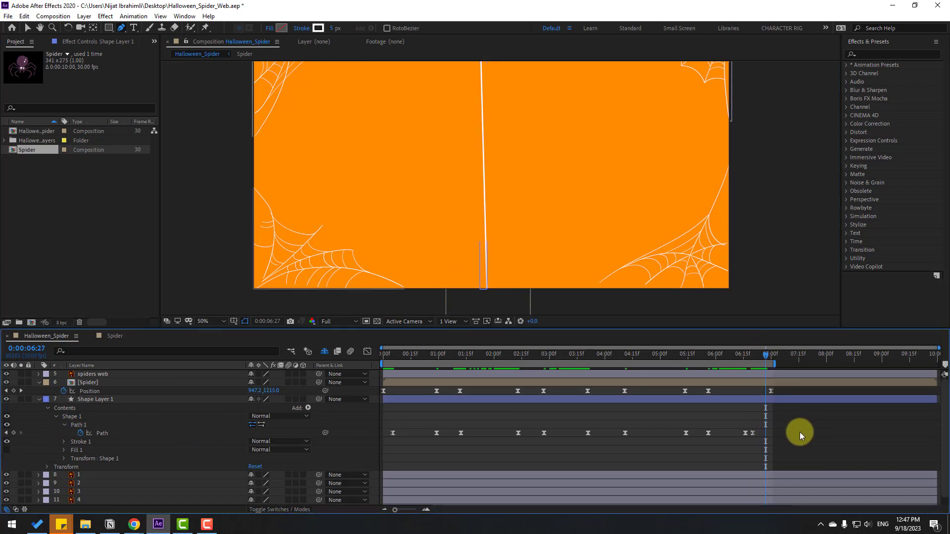
Step: Fit the whole composition in the viewer and play the animation preview
{"action": "scroll", "coordinate": [381, 302], "scroll_direction": "down", "scroll_amount": 2}
{"action": "left_click", "coordinate": [211, 323]}
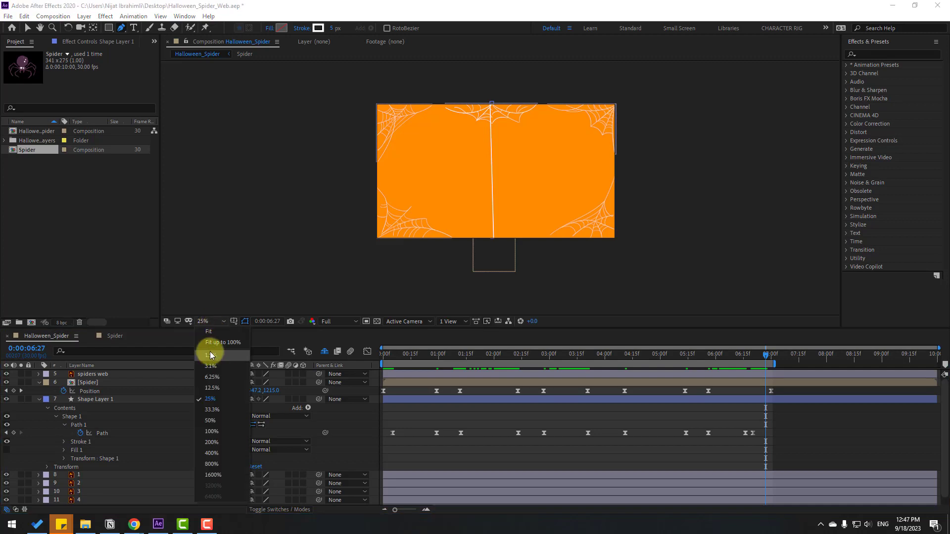
{"action": "left_click", "coordinate": [212, 342]}
{"action": "key", "text": "space"}
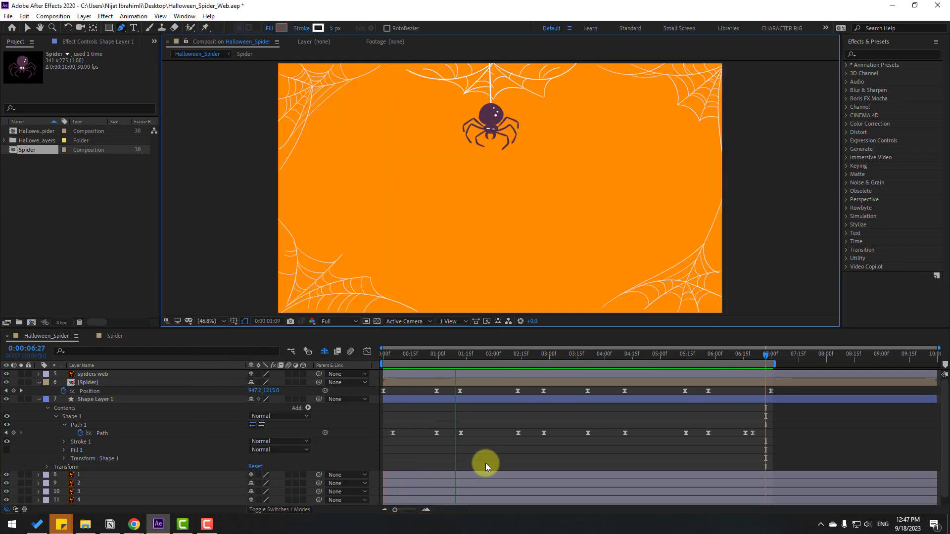